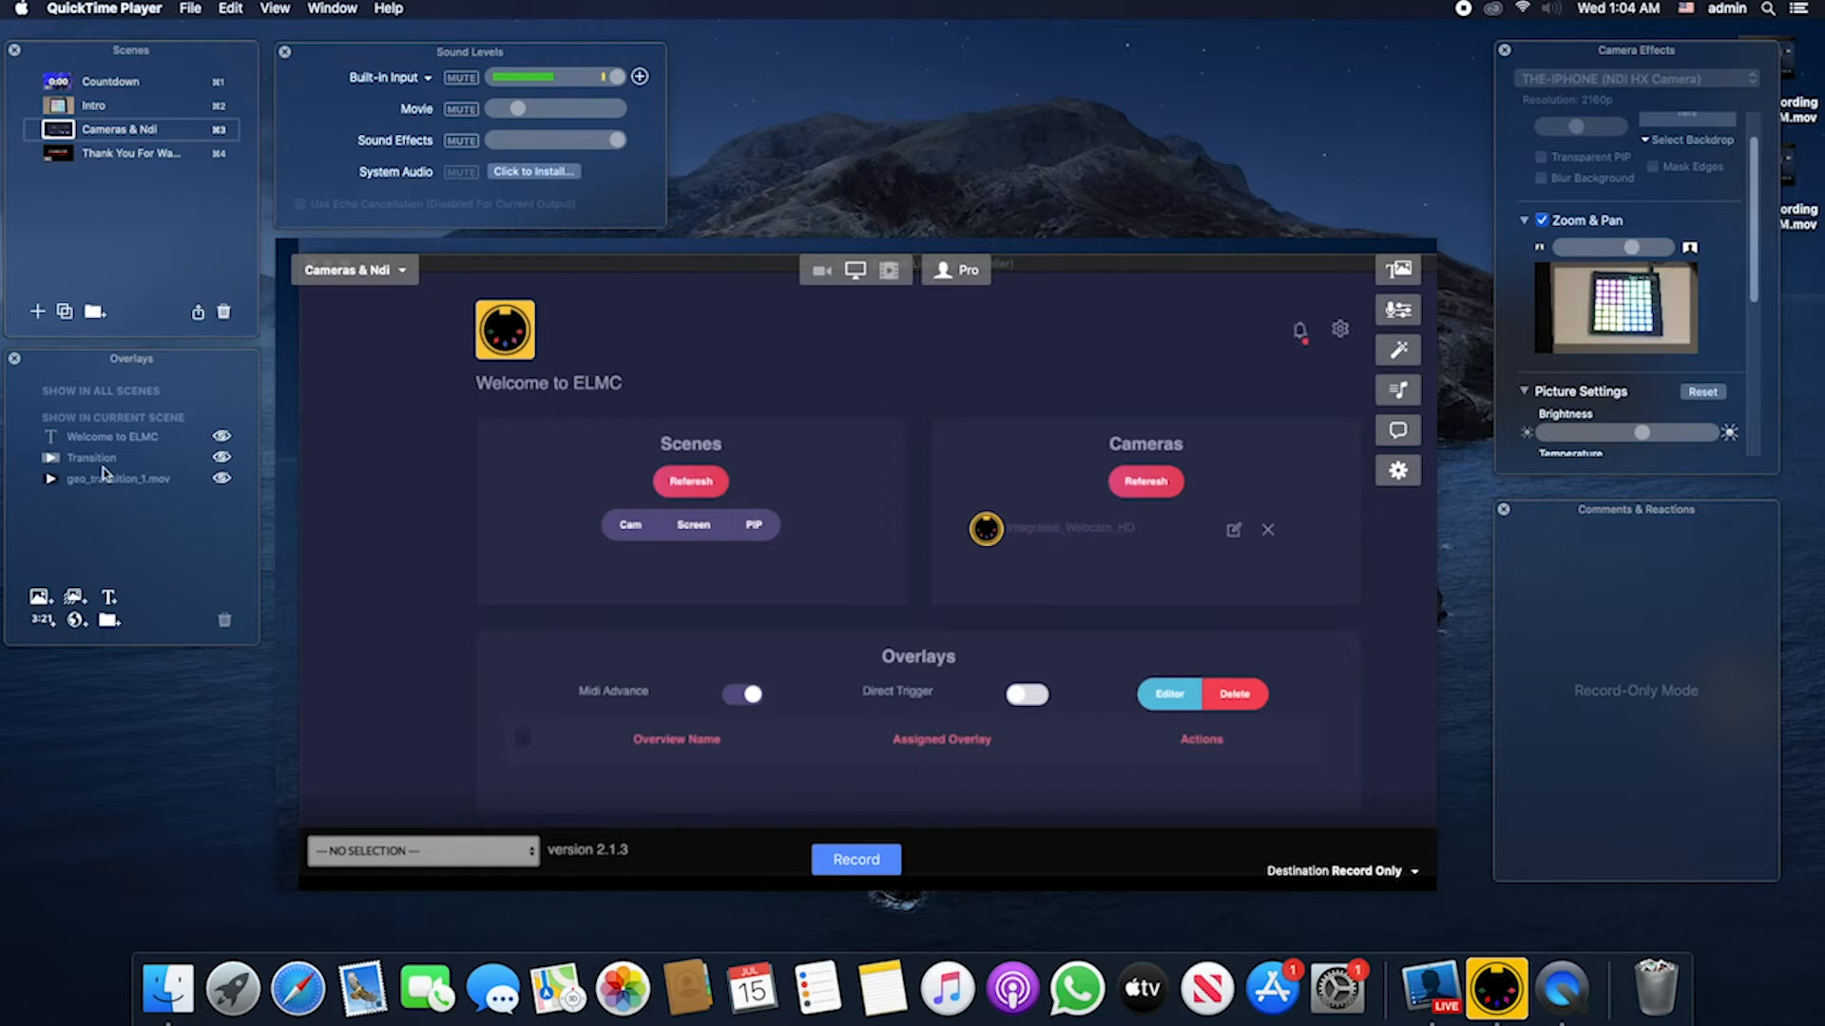
Step: Refresh the Scenes list and the Cameras list in the ELMC controller
mouse_move(577, 523)
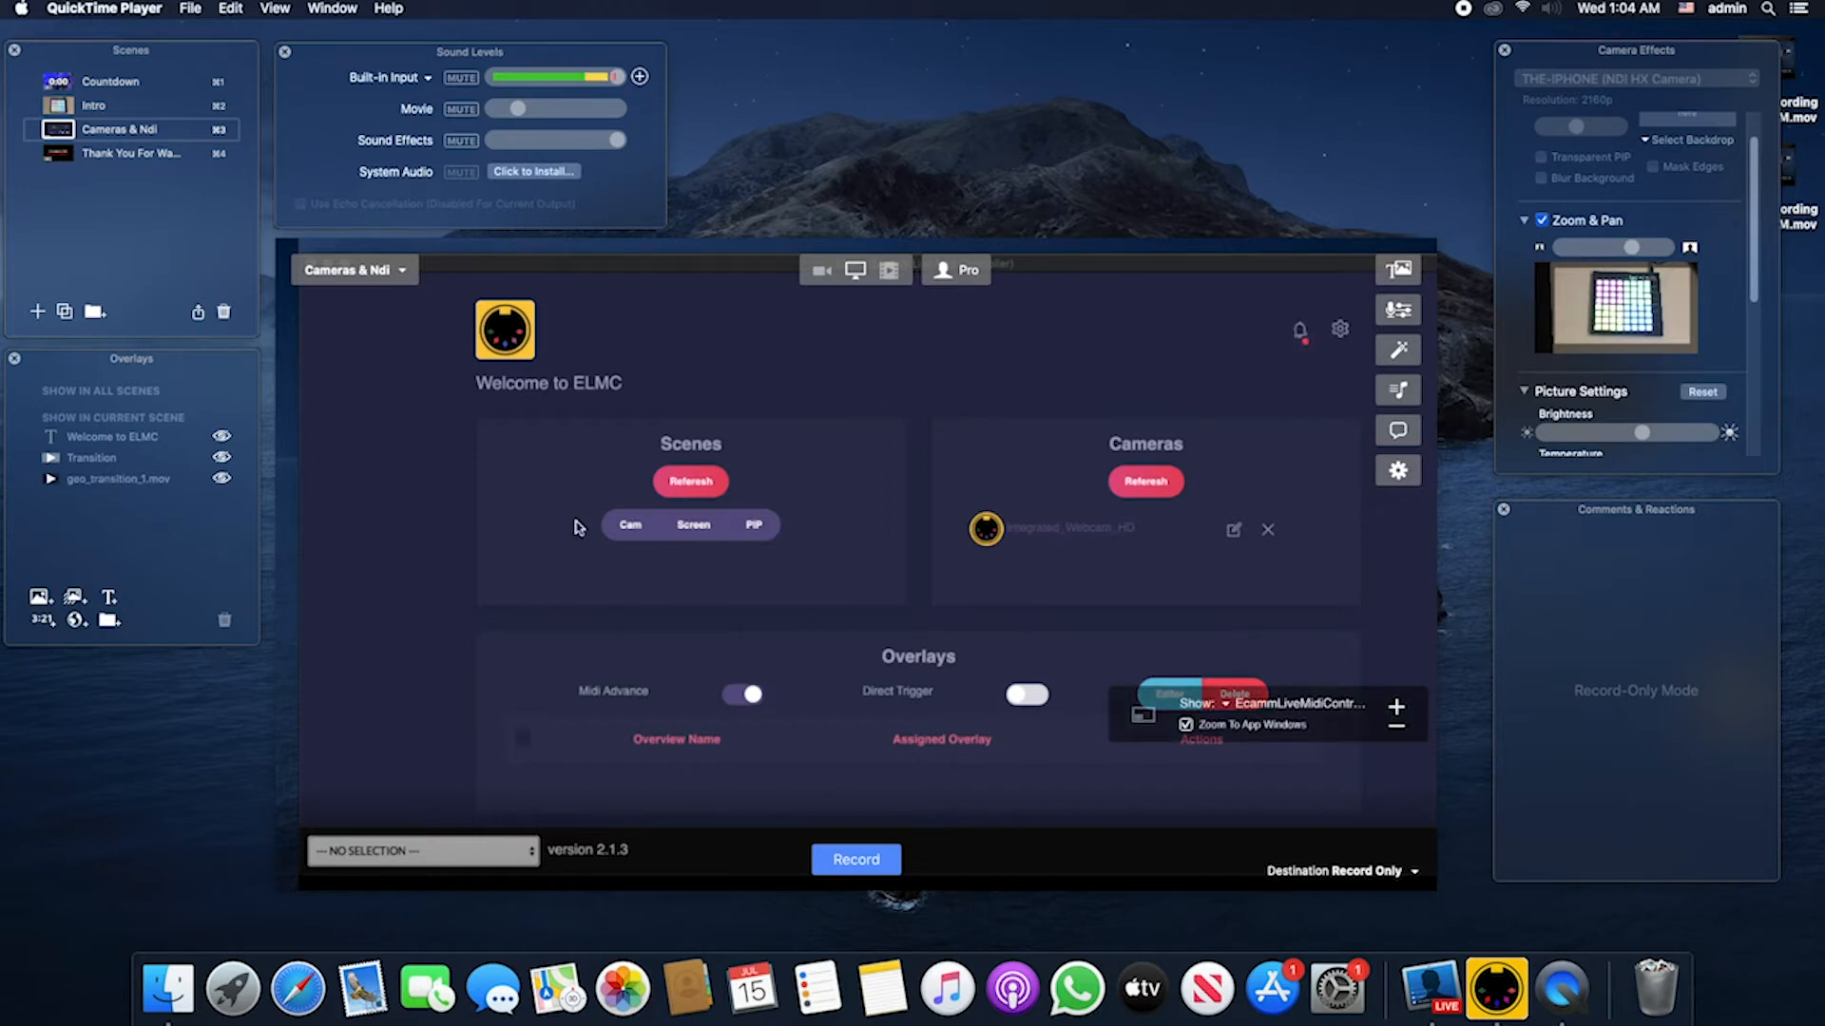
left_click(1143, 722)
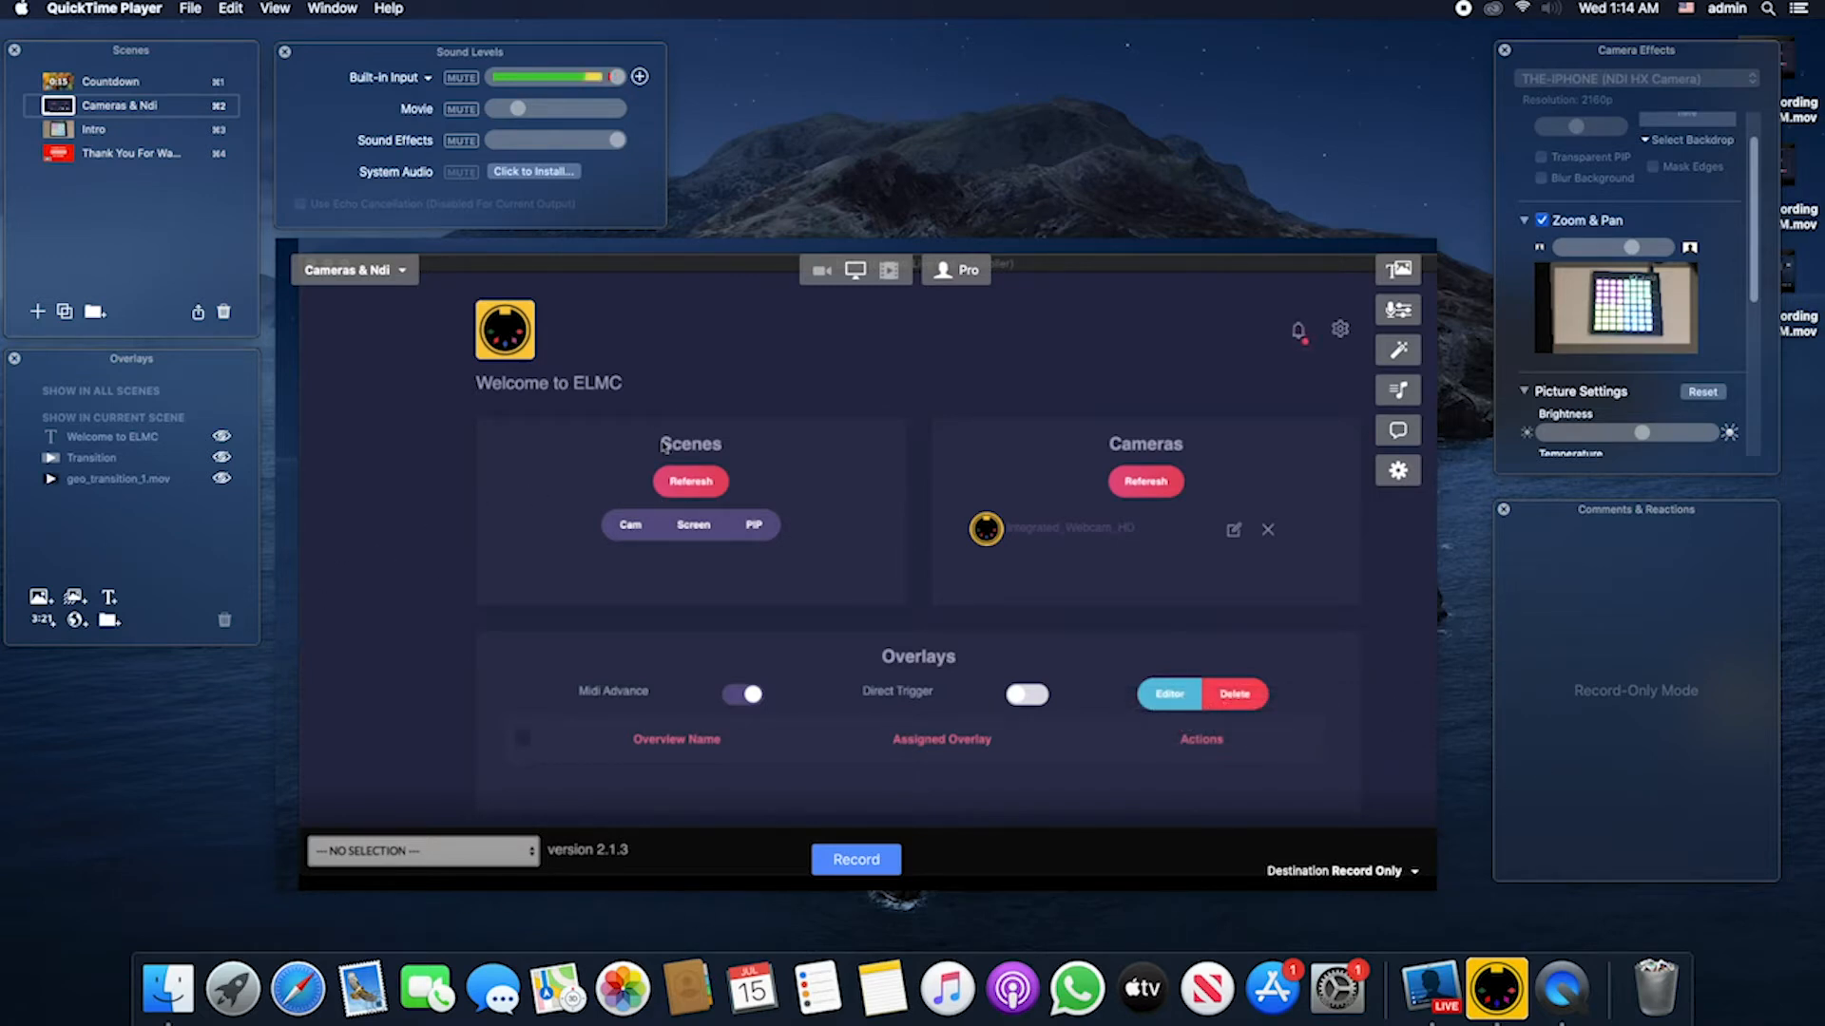
left_click(687, 481)
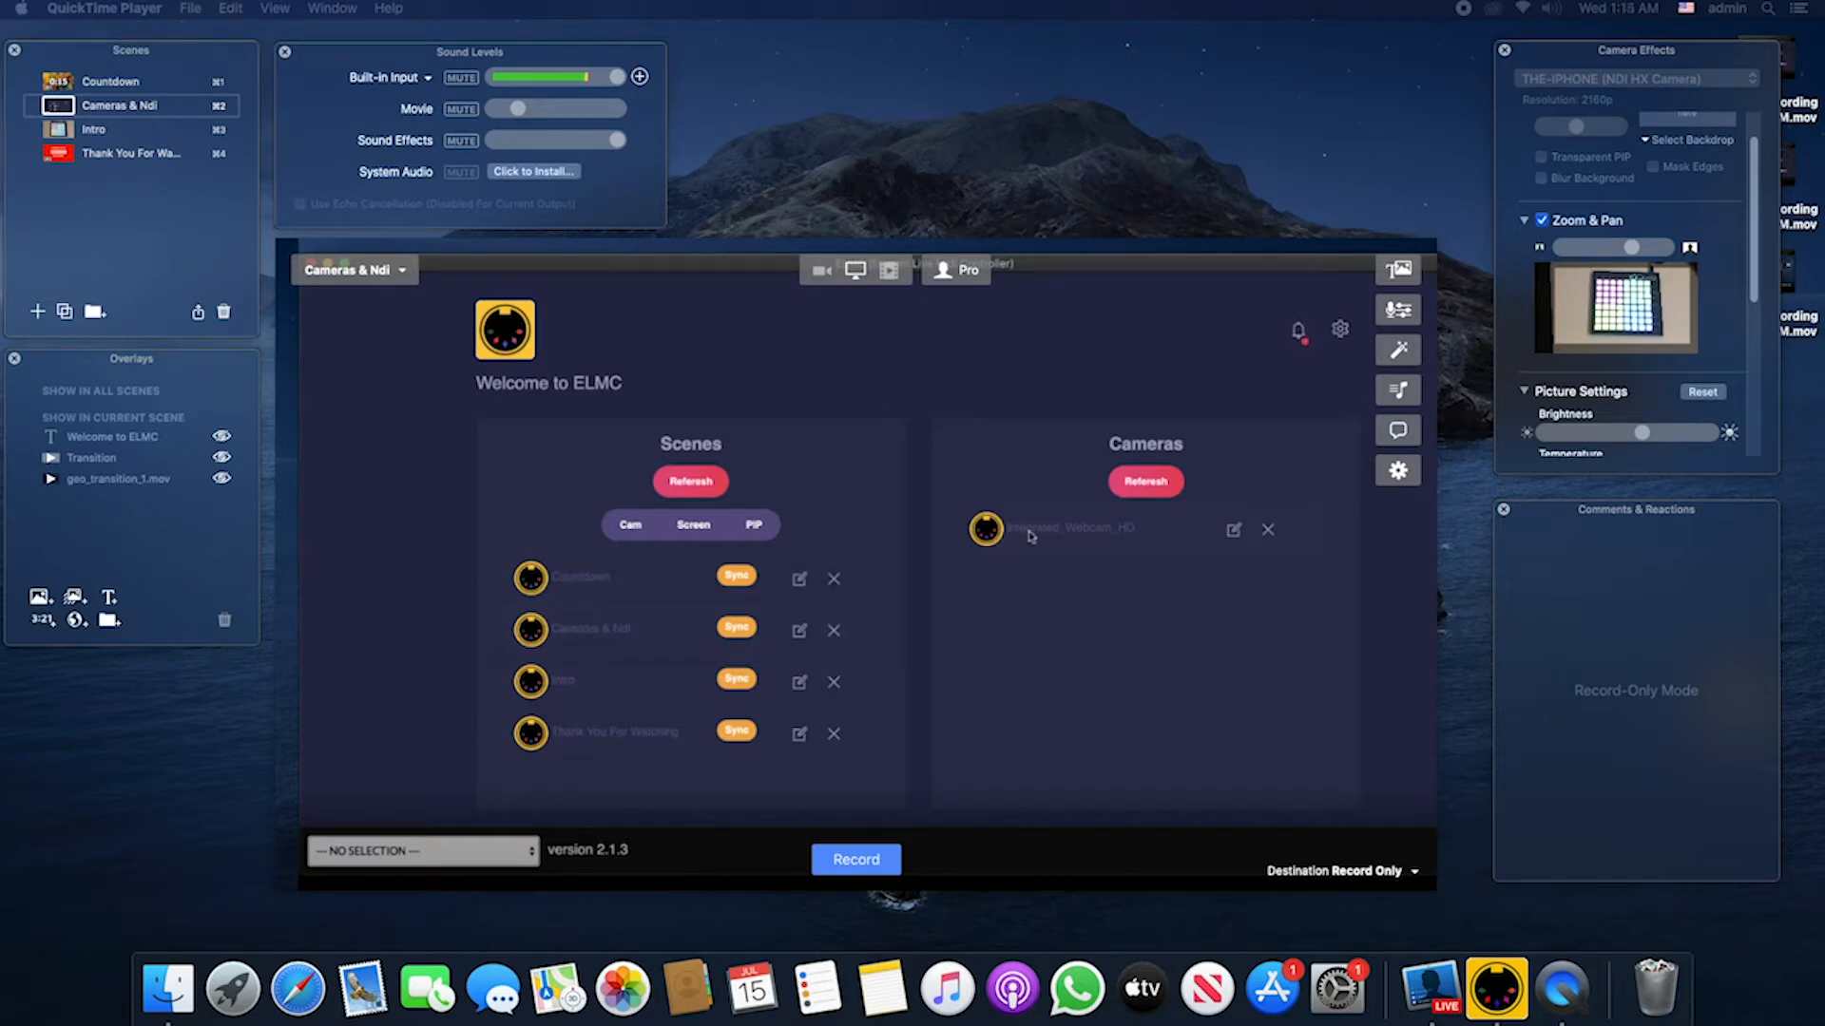
left_click(1145, 484)
left_click(1142, 484)
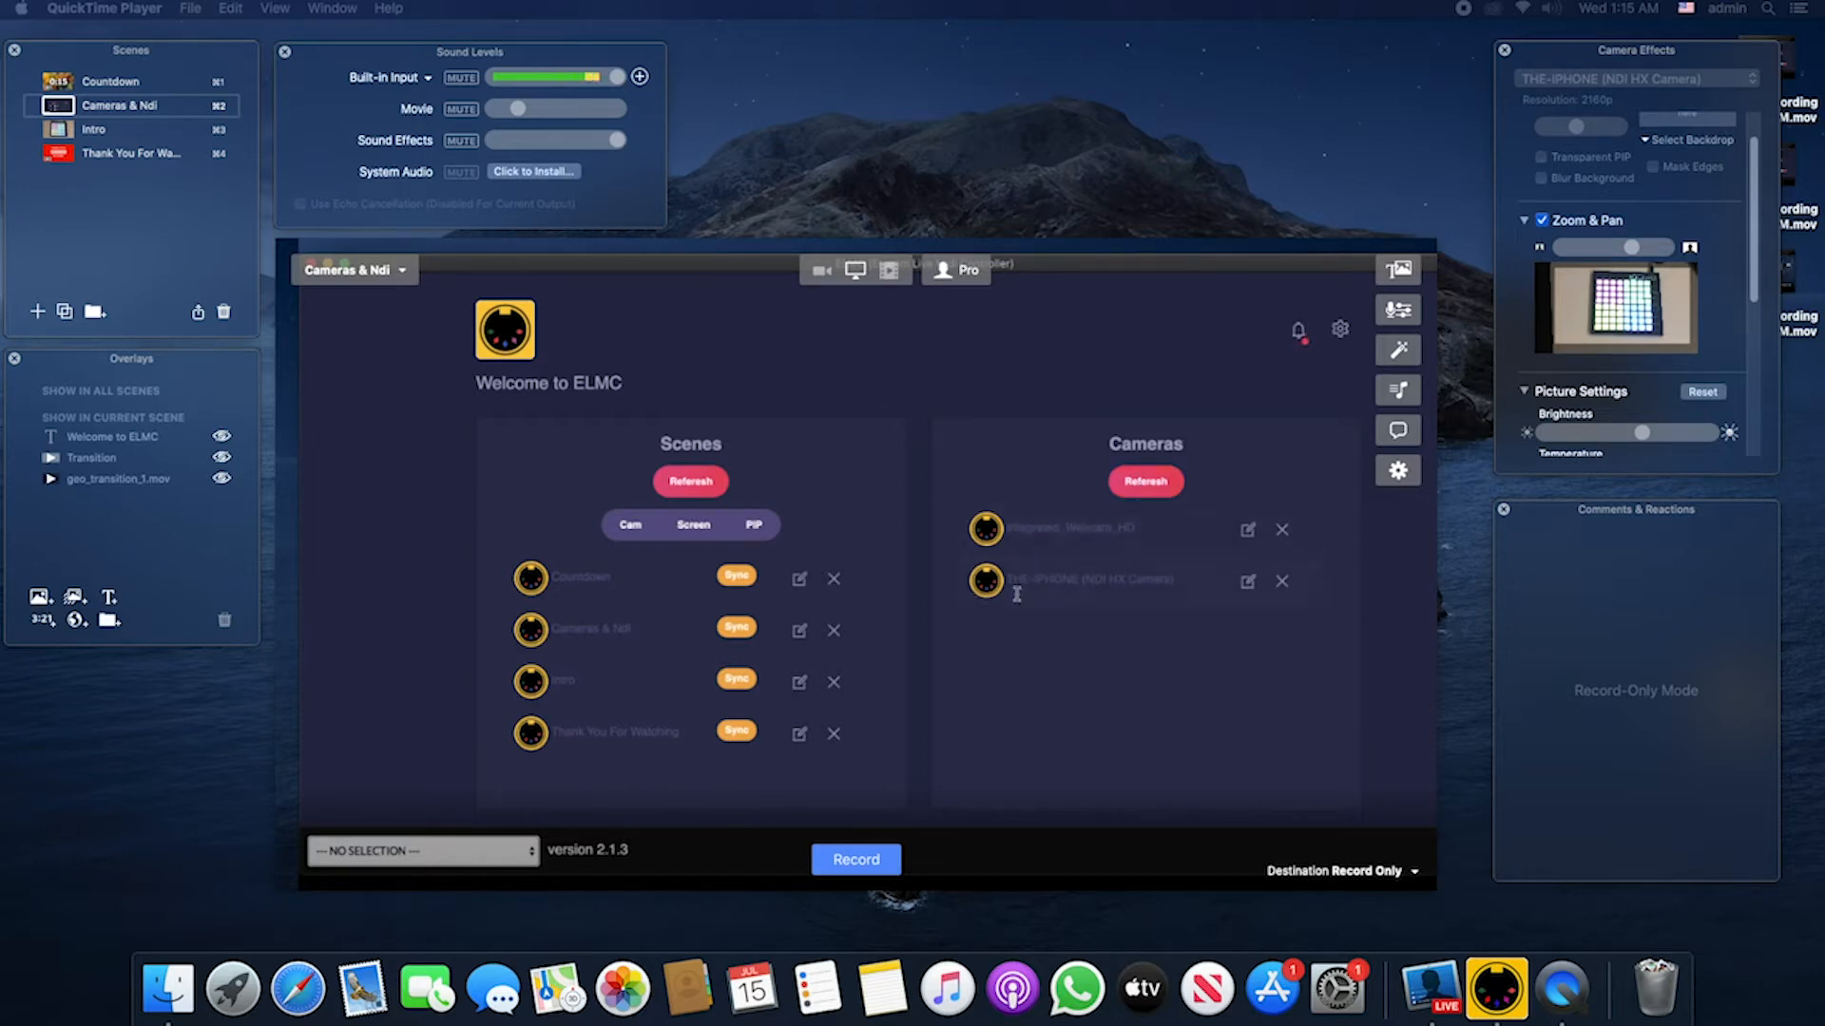
Step: Refresh the Videos list so the available video files are loaded
scroll(939, 630, "down", 2)
scroll(939, 630, "down", 5)
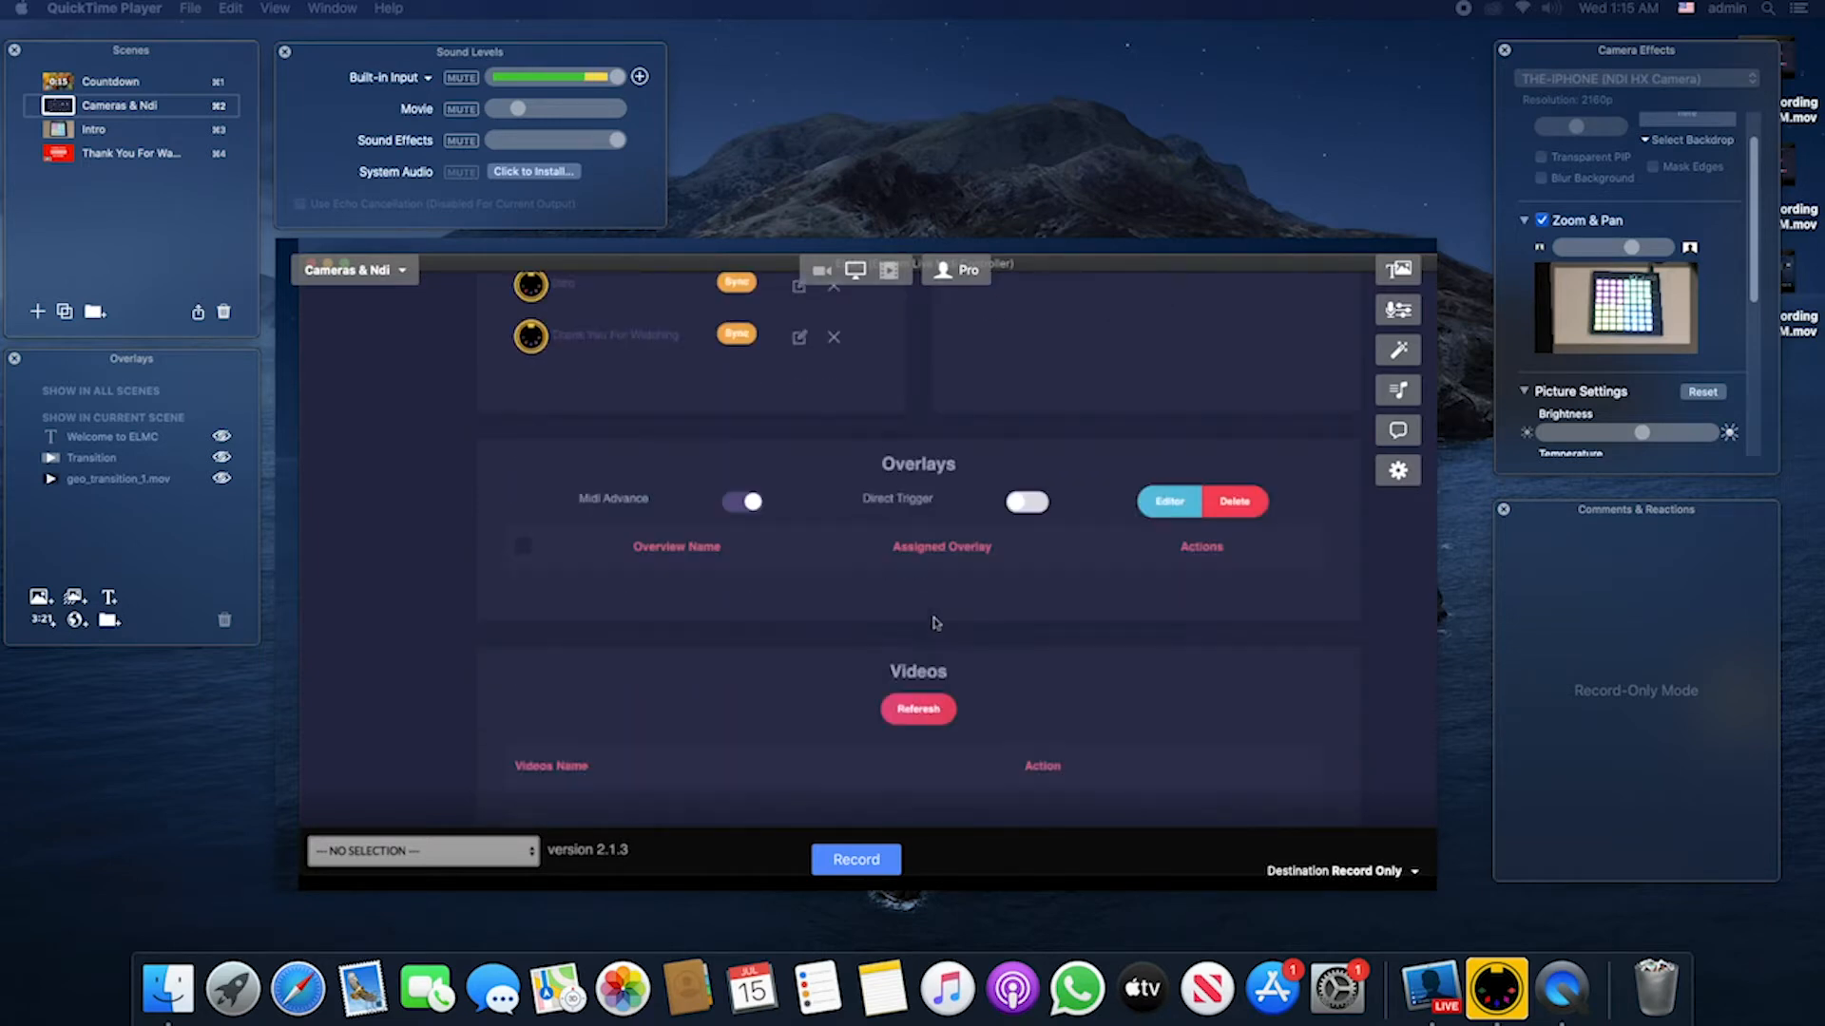
scroll(936, 622, "down", 1)
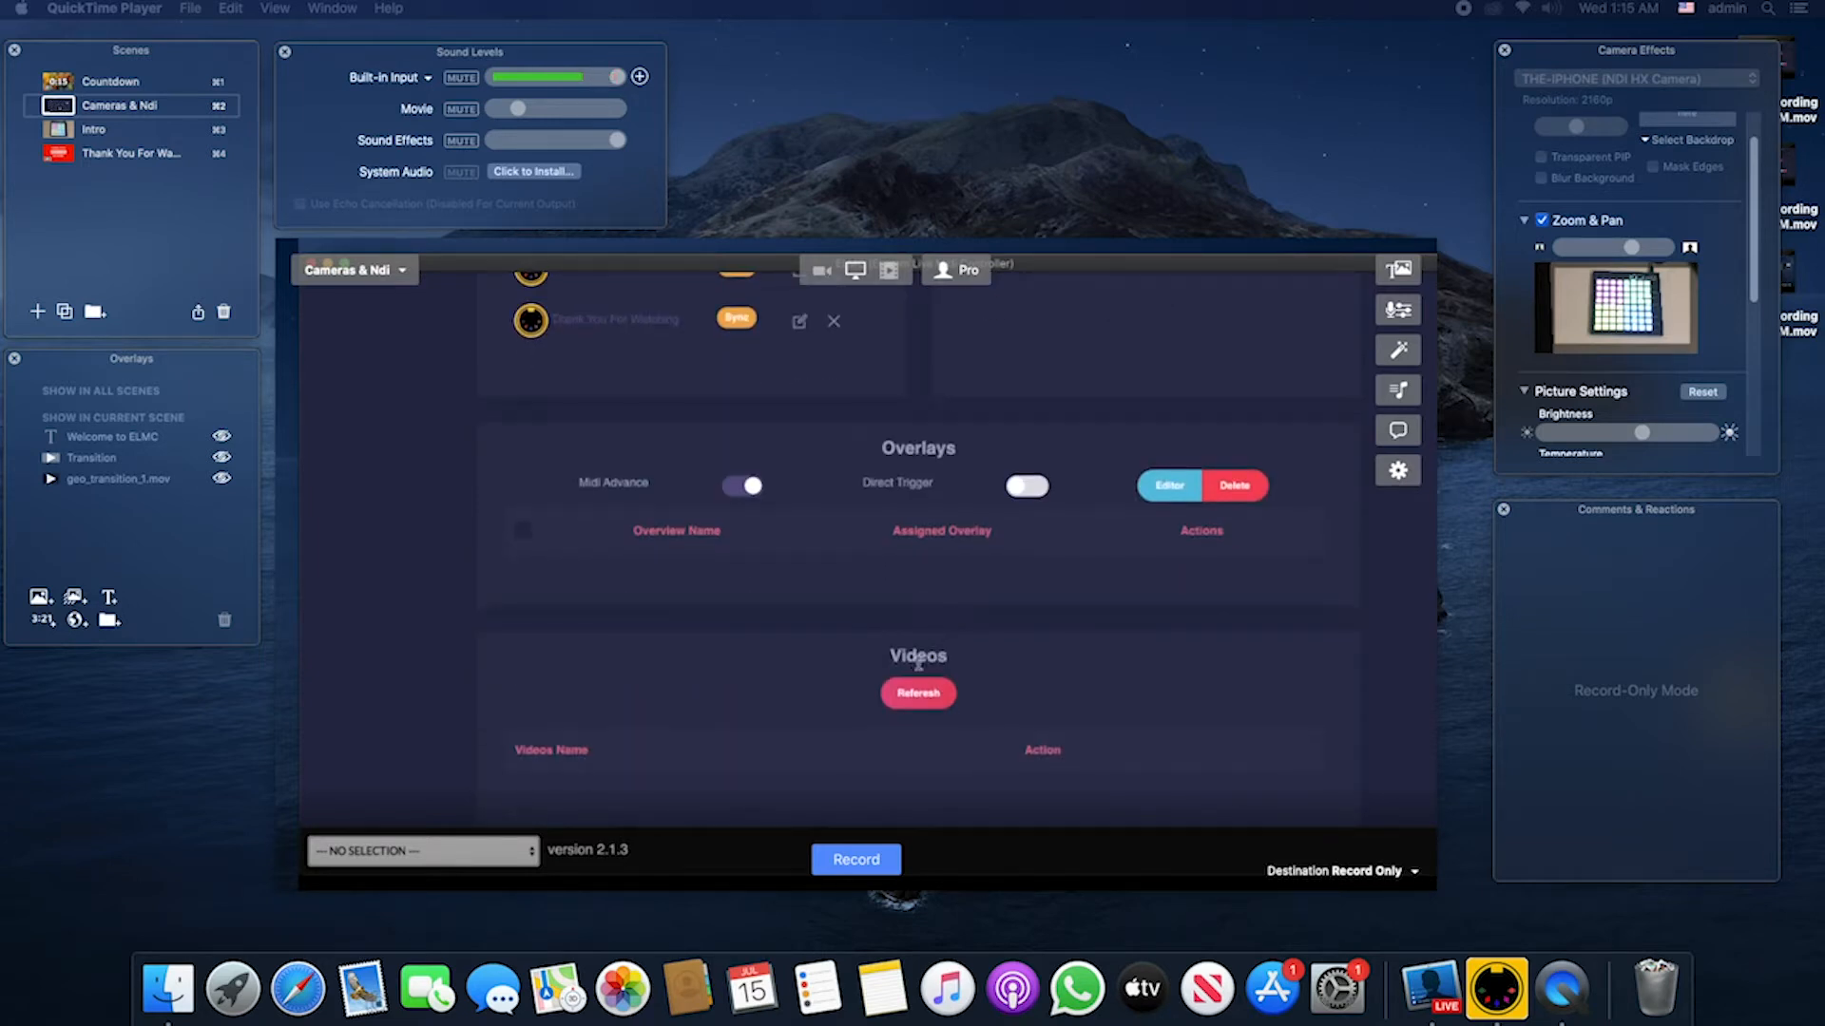
left_click(918, 702)
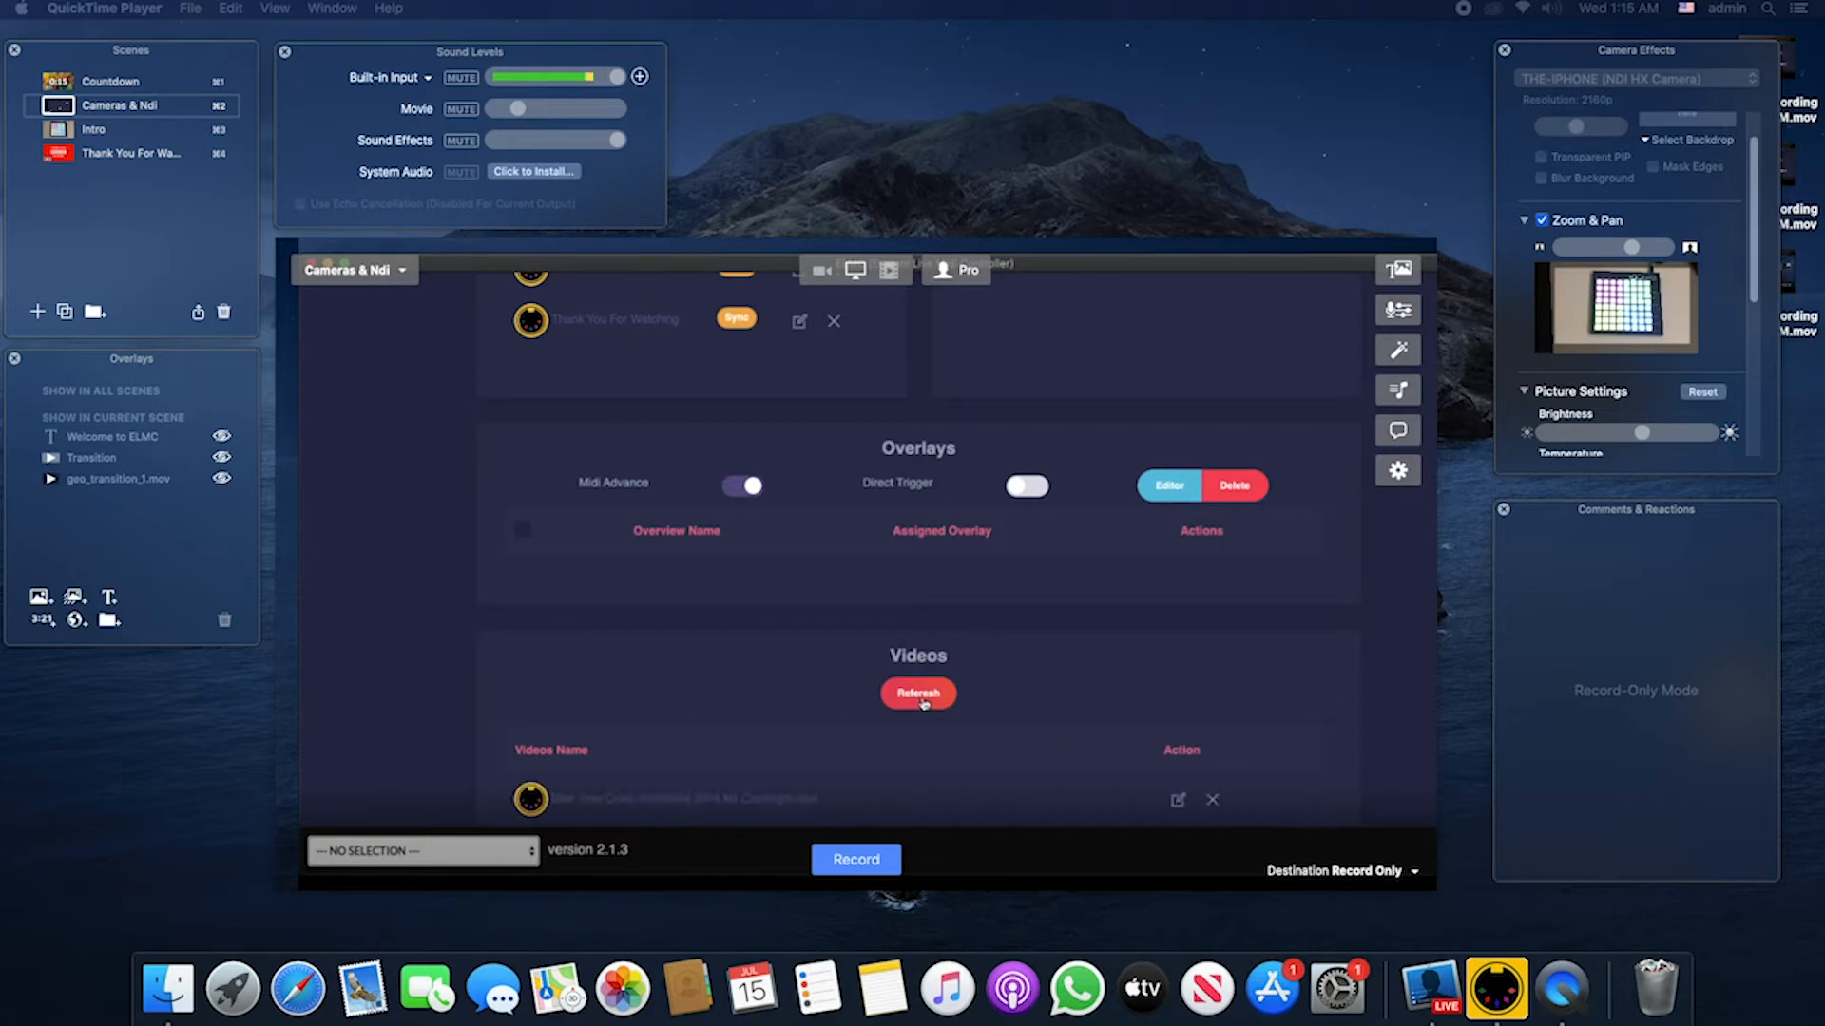
scroll(786, 686, "down", 2)
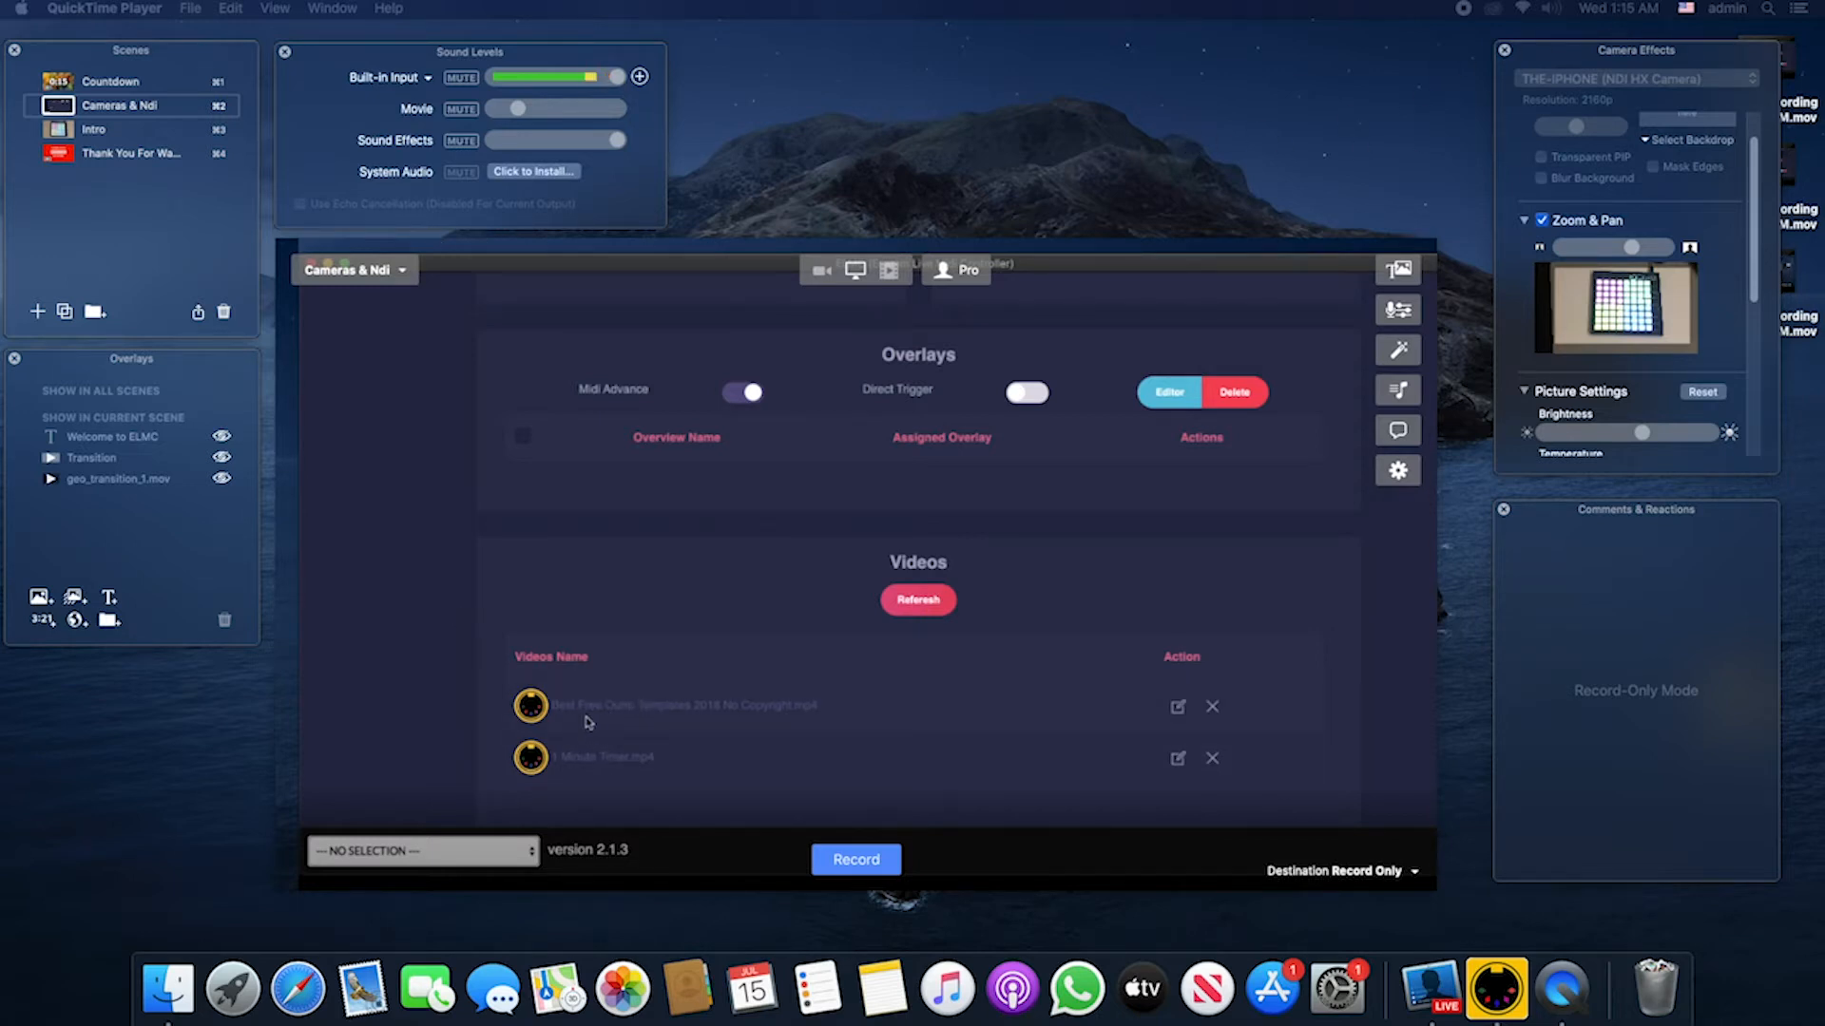
Step: Switch to Ecamm Live and look through its scene and source commands
left_click(693, 292)
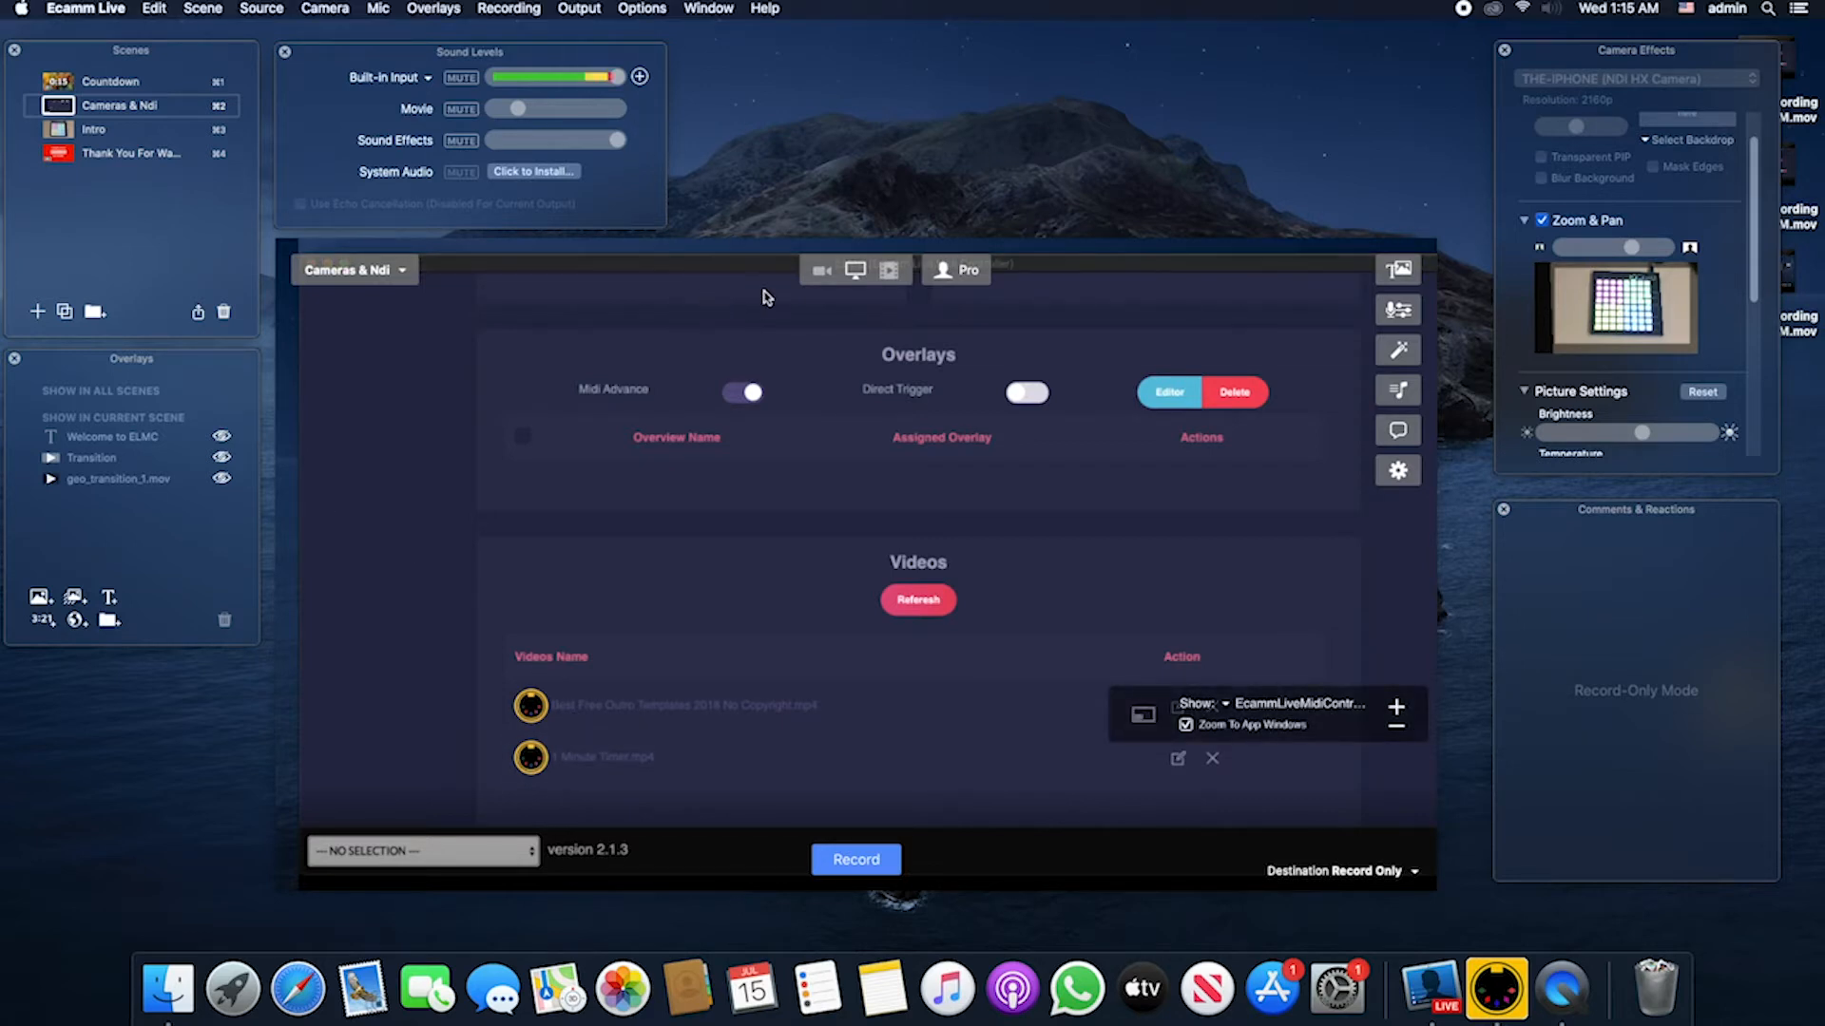
left_click(270, 12)
mouse_move(283, 92)
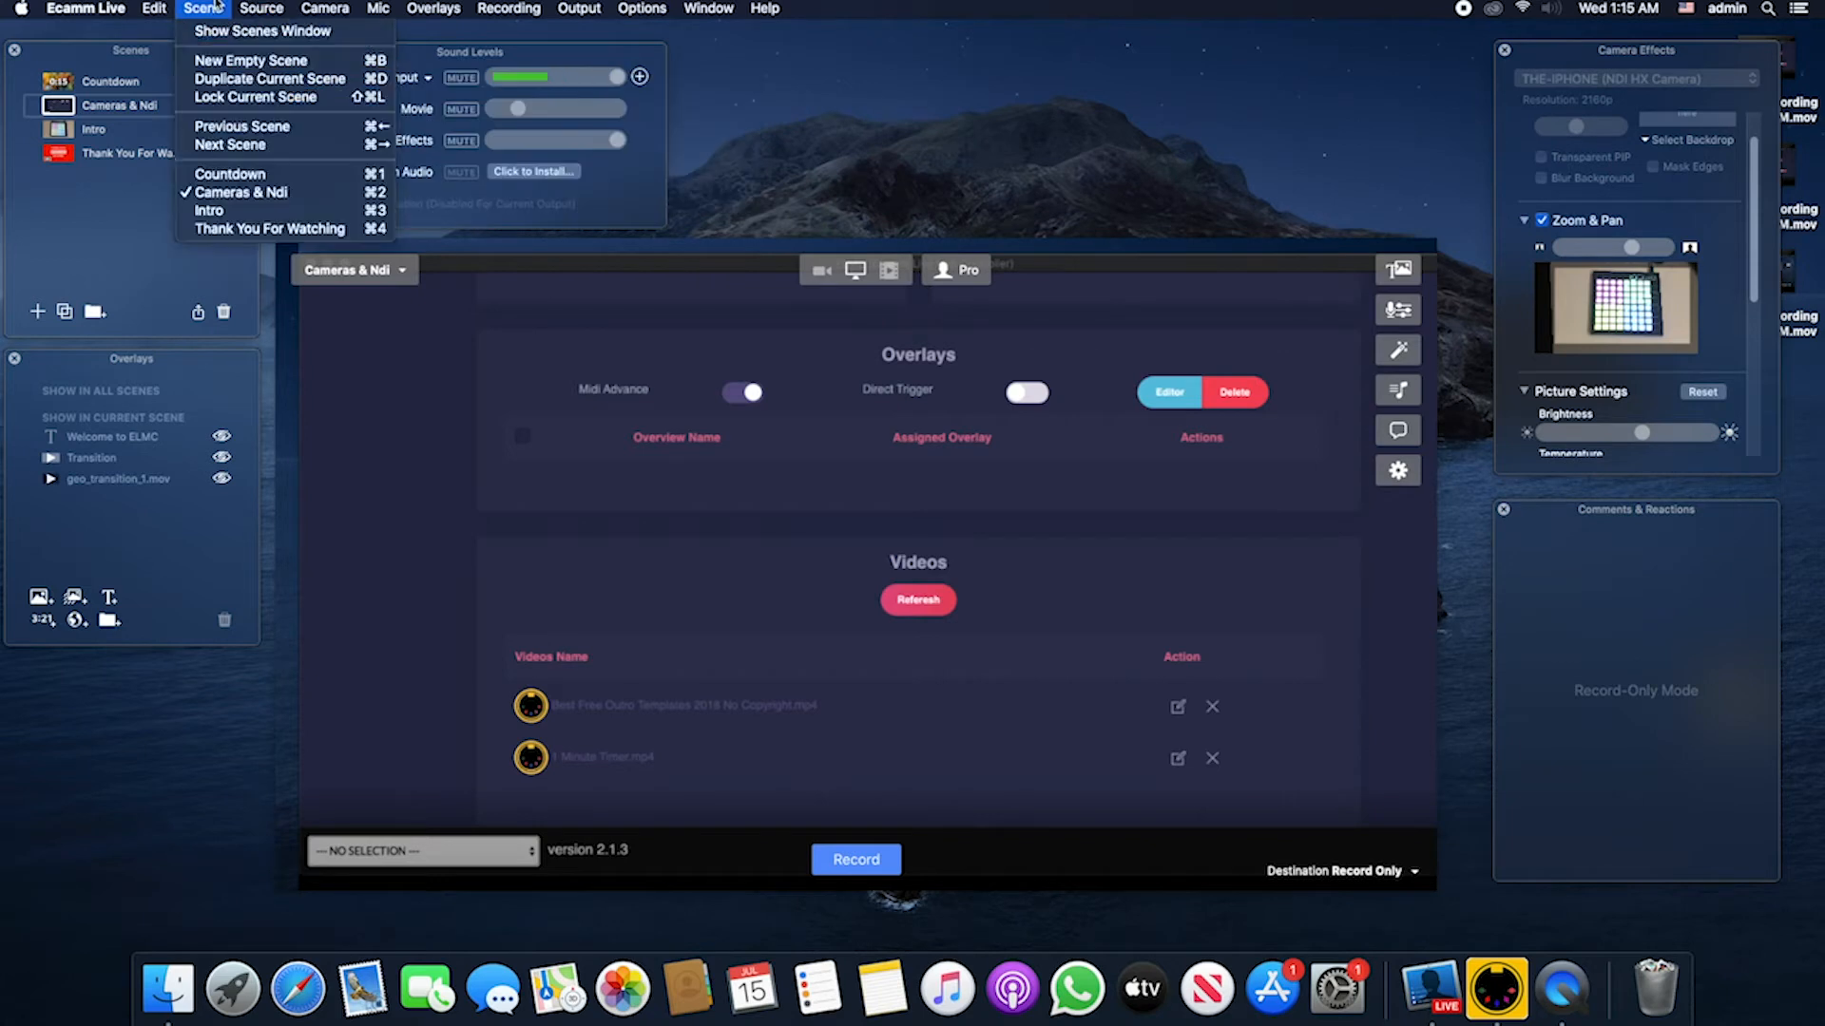
left_click(259, 9)
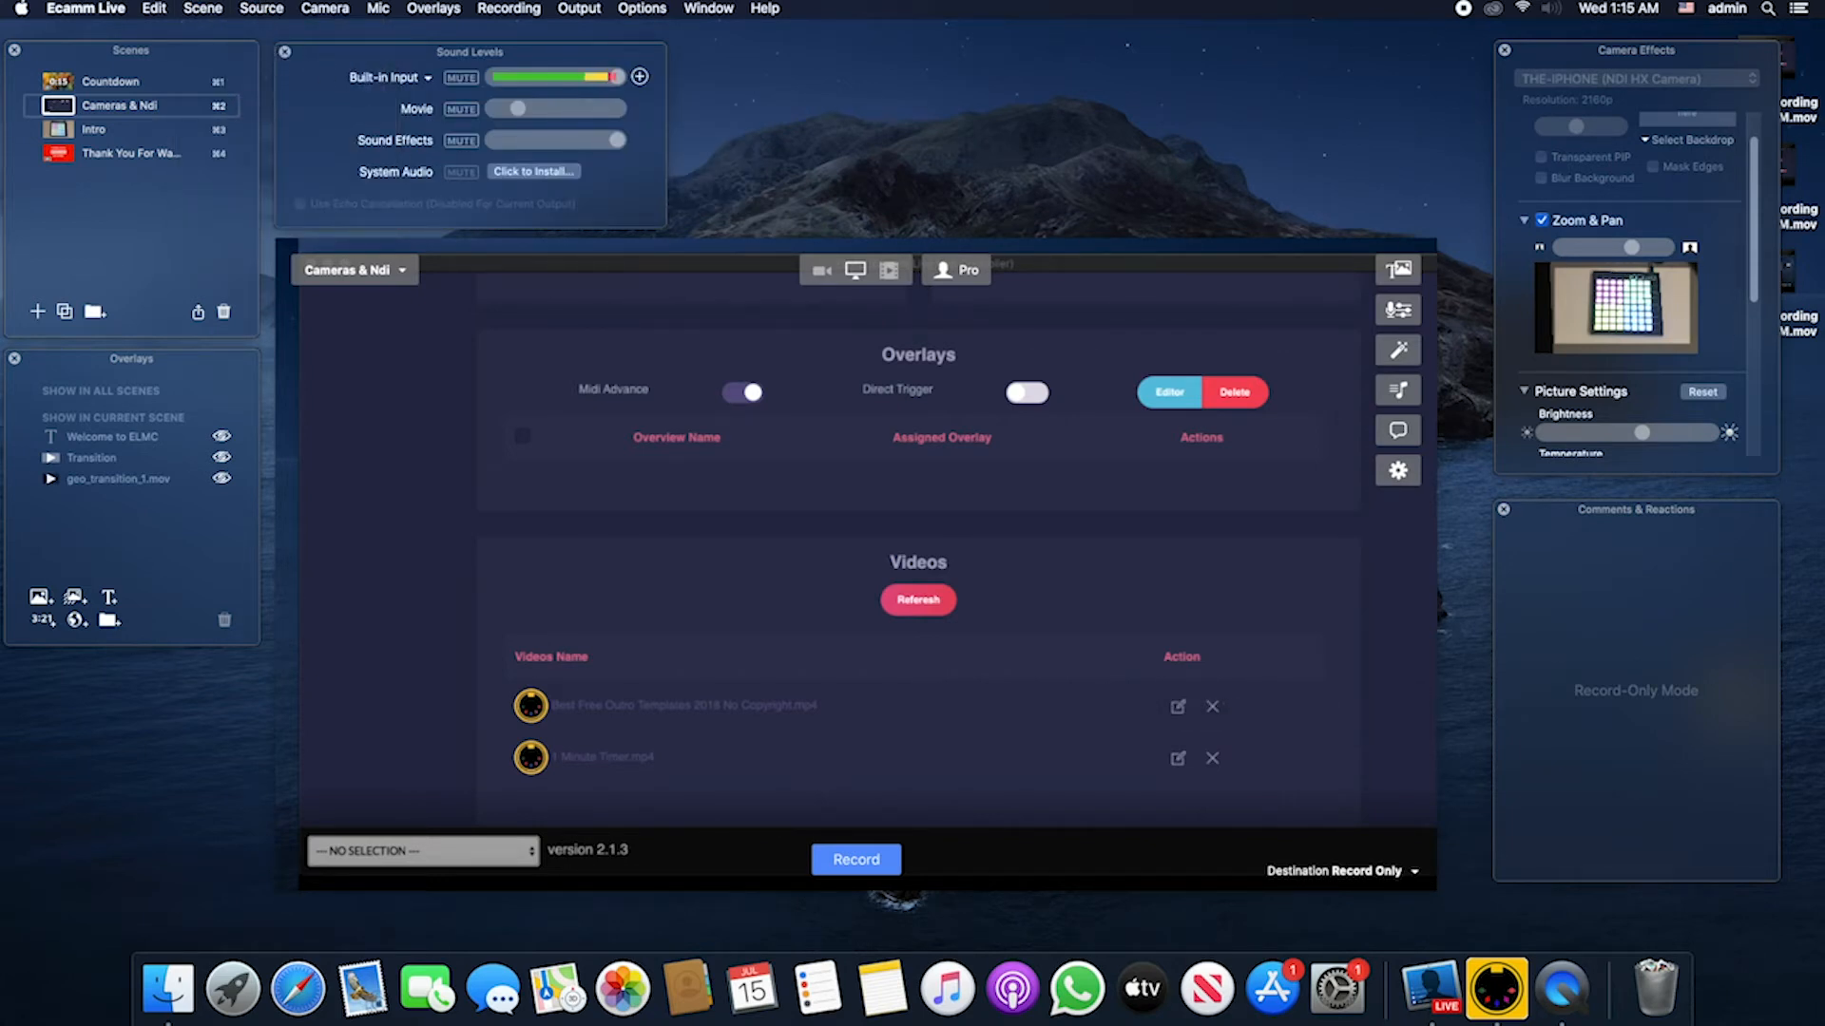
Step: Sync the Cameras & Ndi scene so its overlays load into the Overlays list
scroll(918, 551, "up", 3)
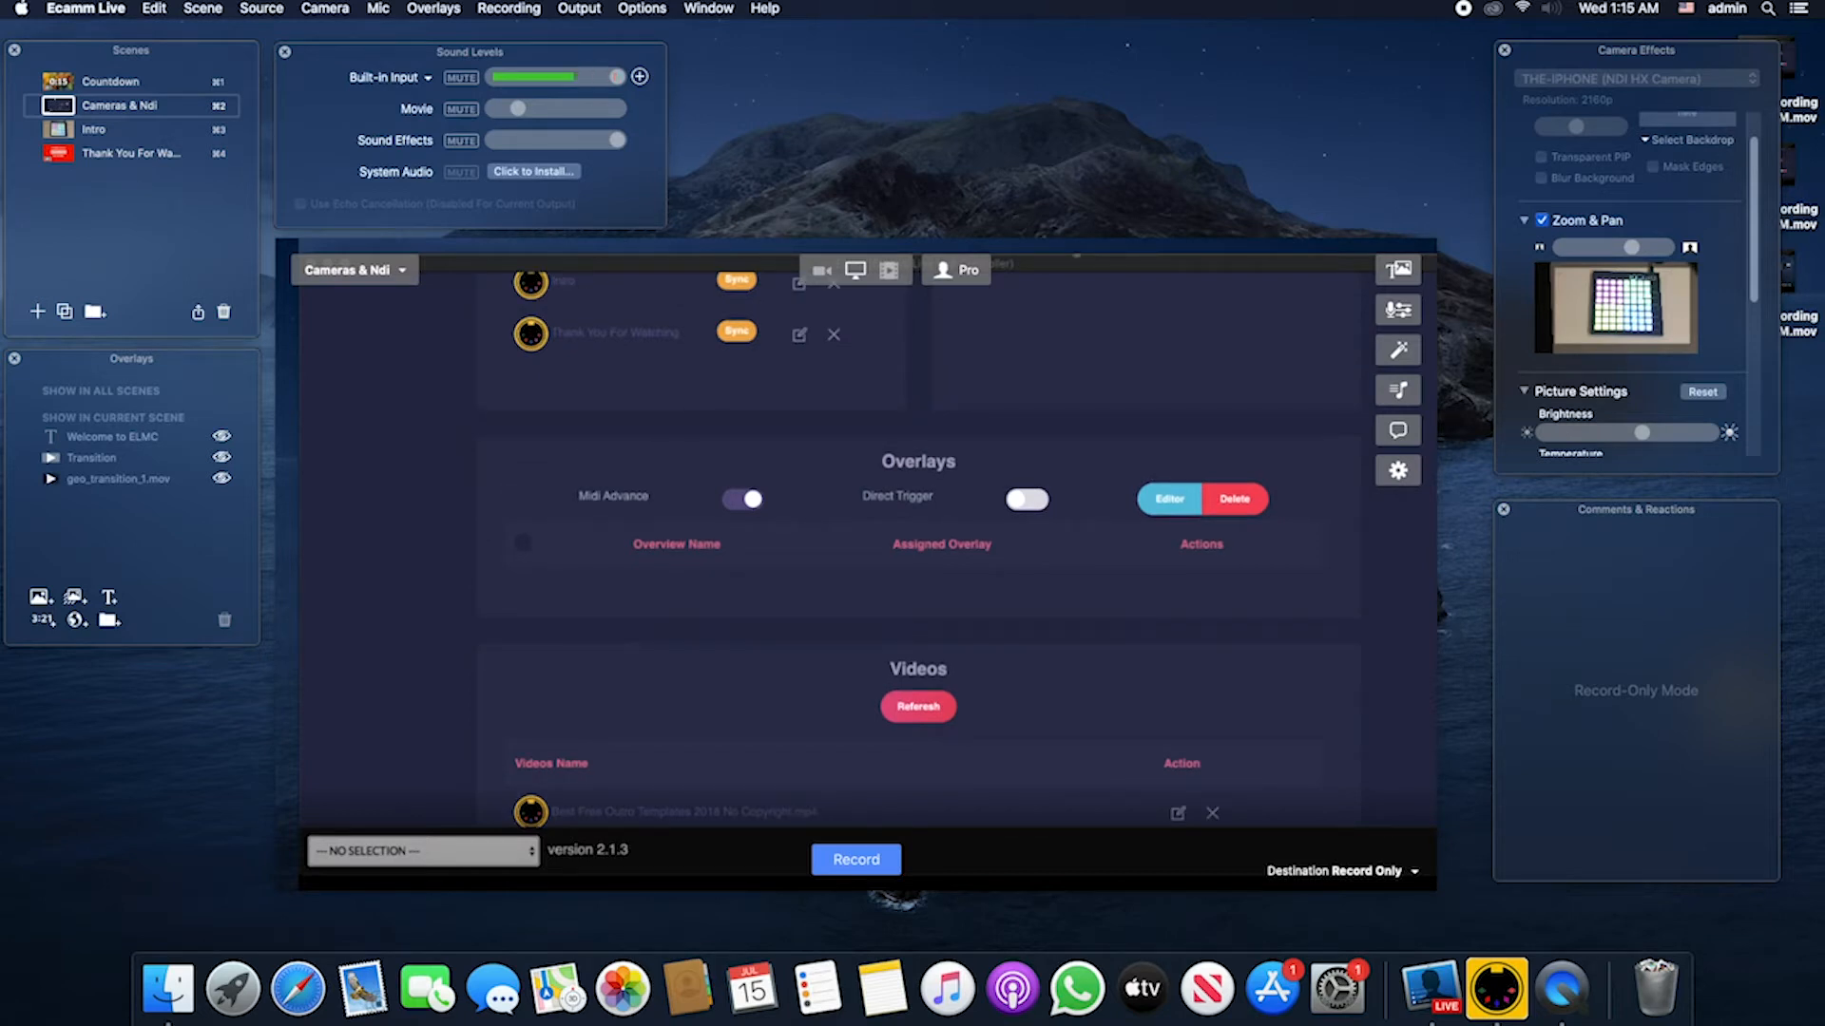
scroll(918, 551, "up", 1)
scroll(918, 551, "up", 1)
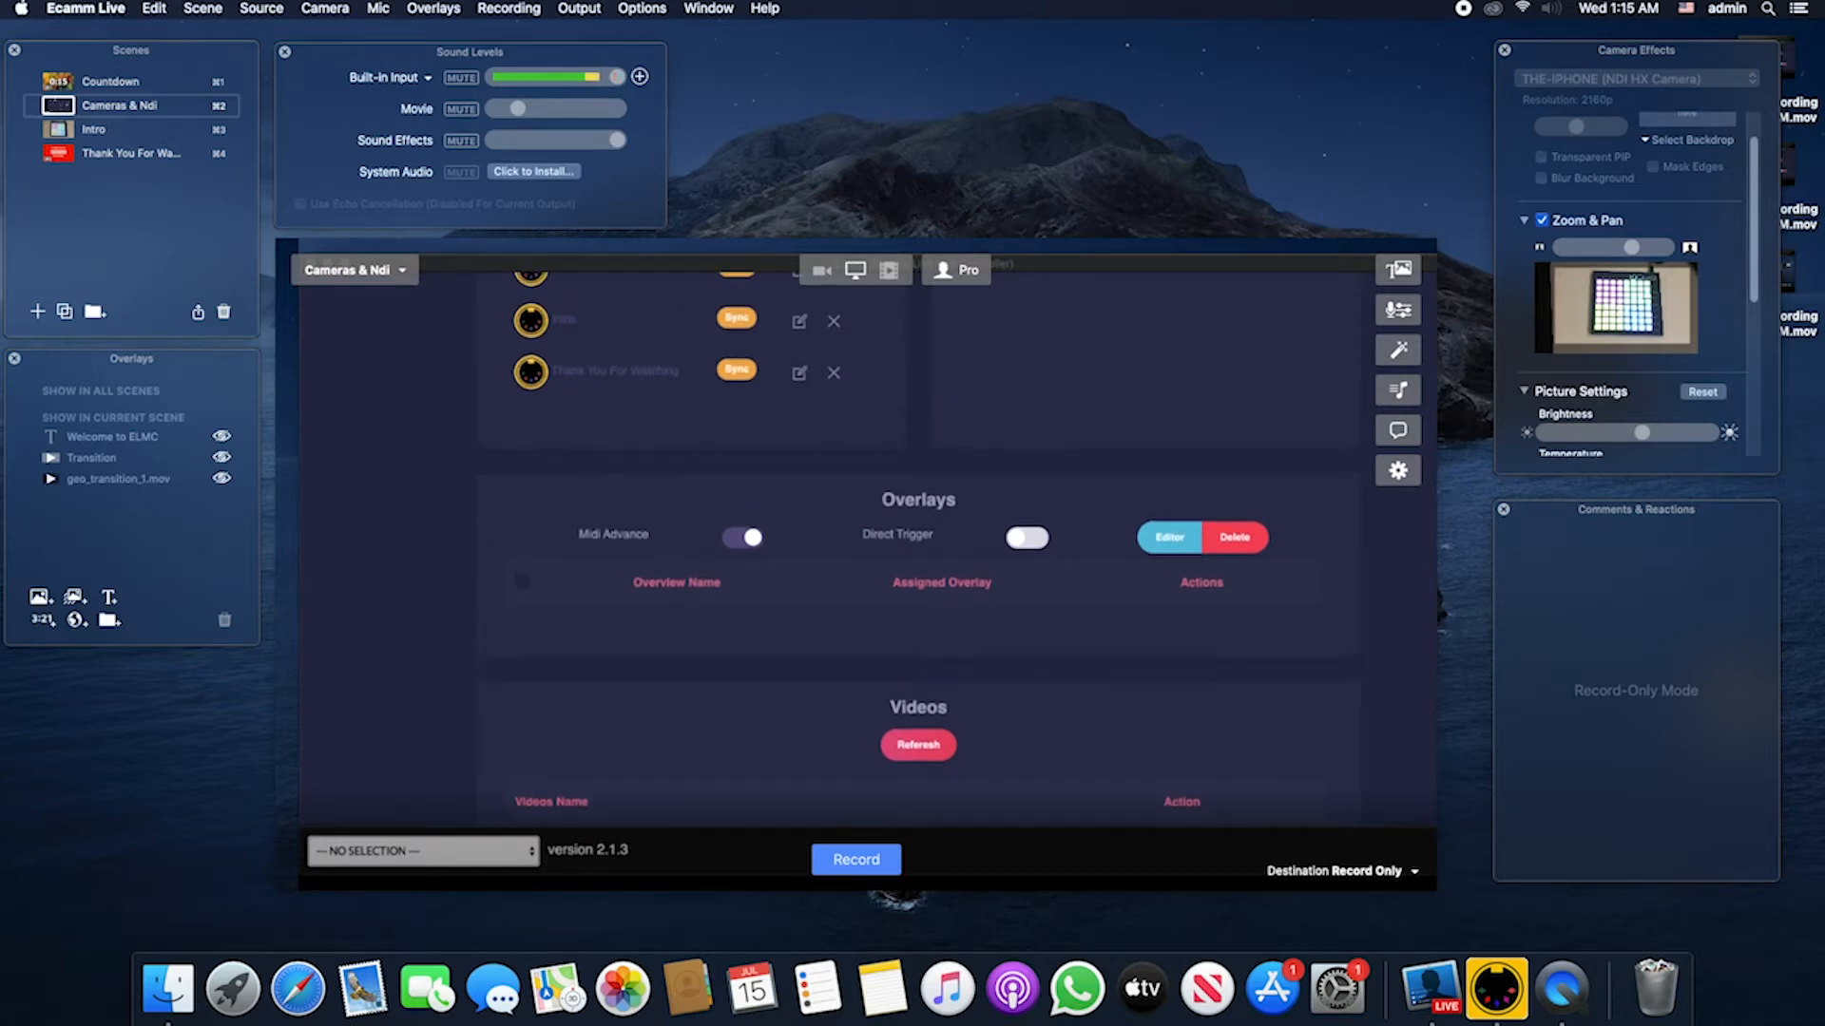
scroll(918, 551, "up", 5)
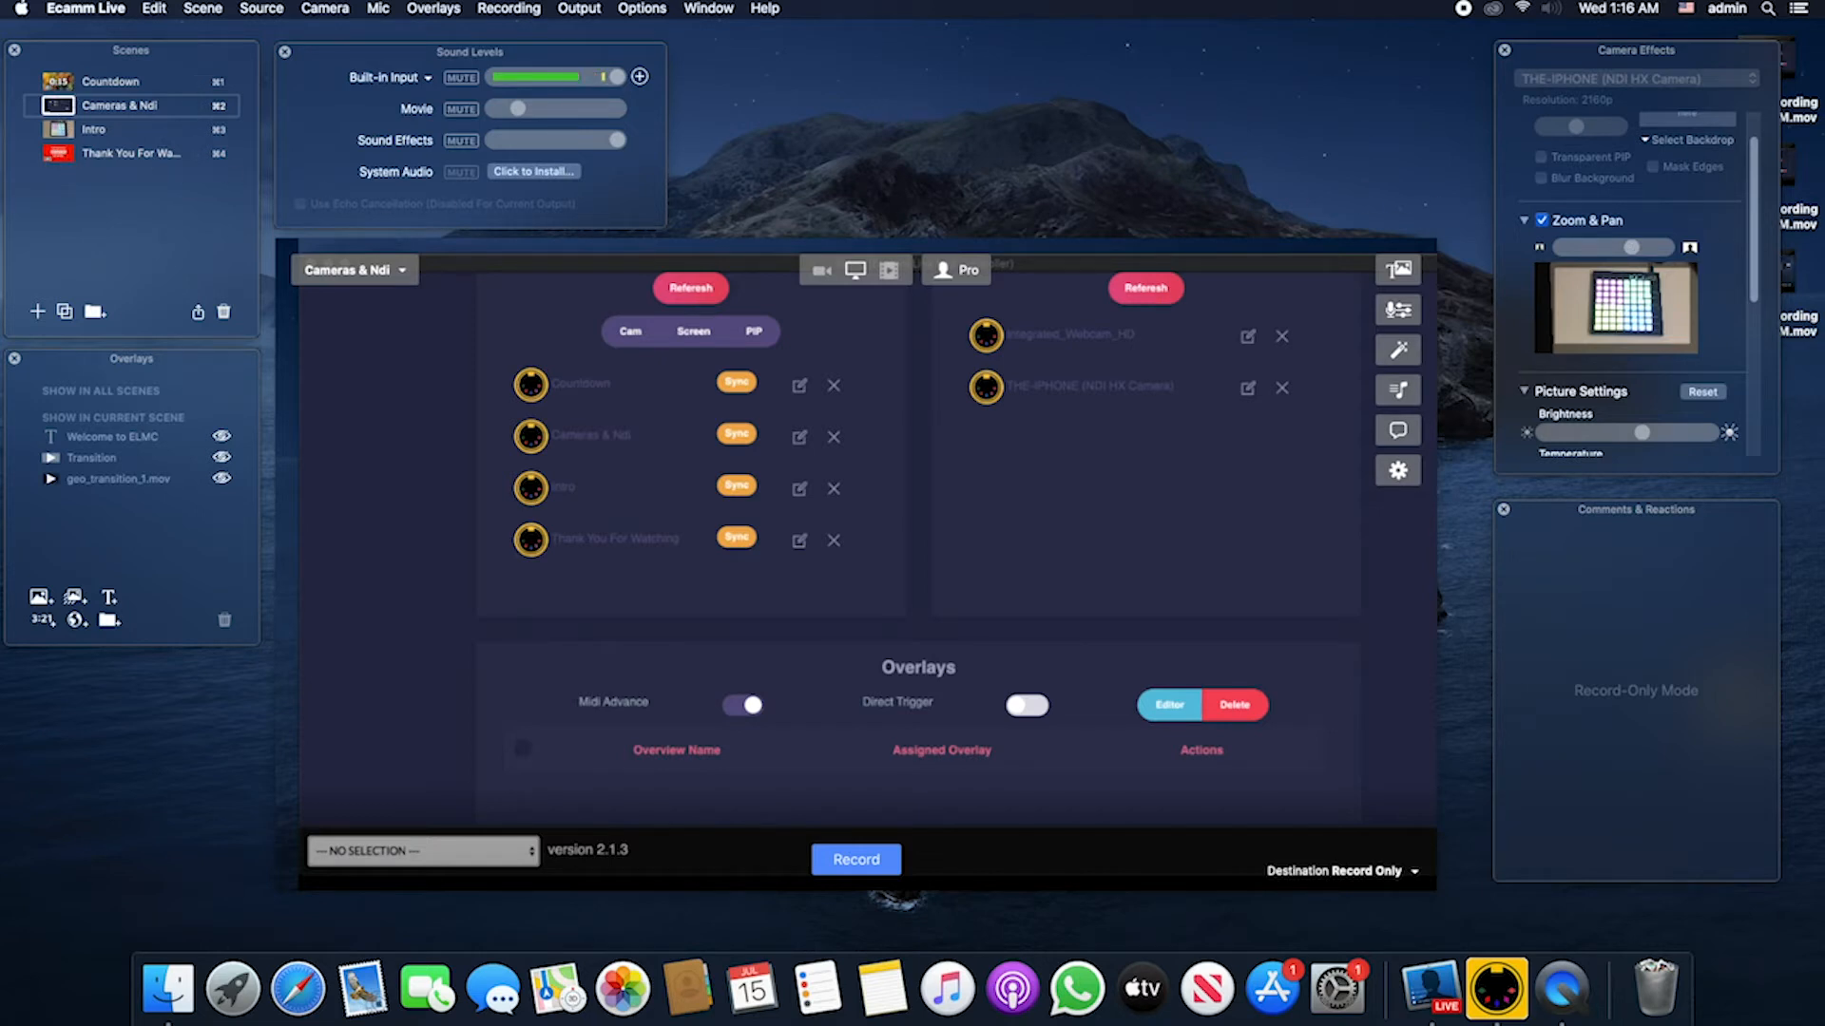
left_click(737, 435)
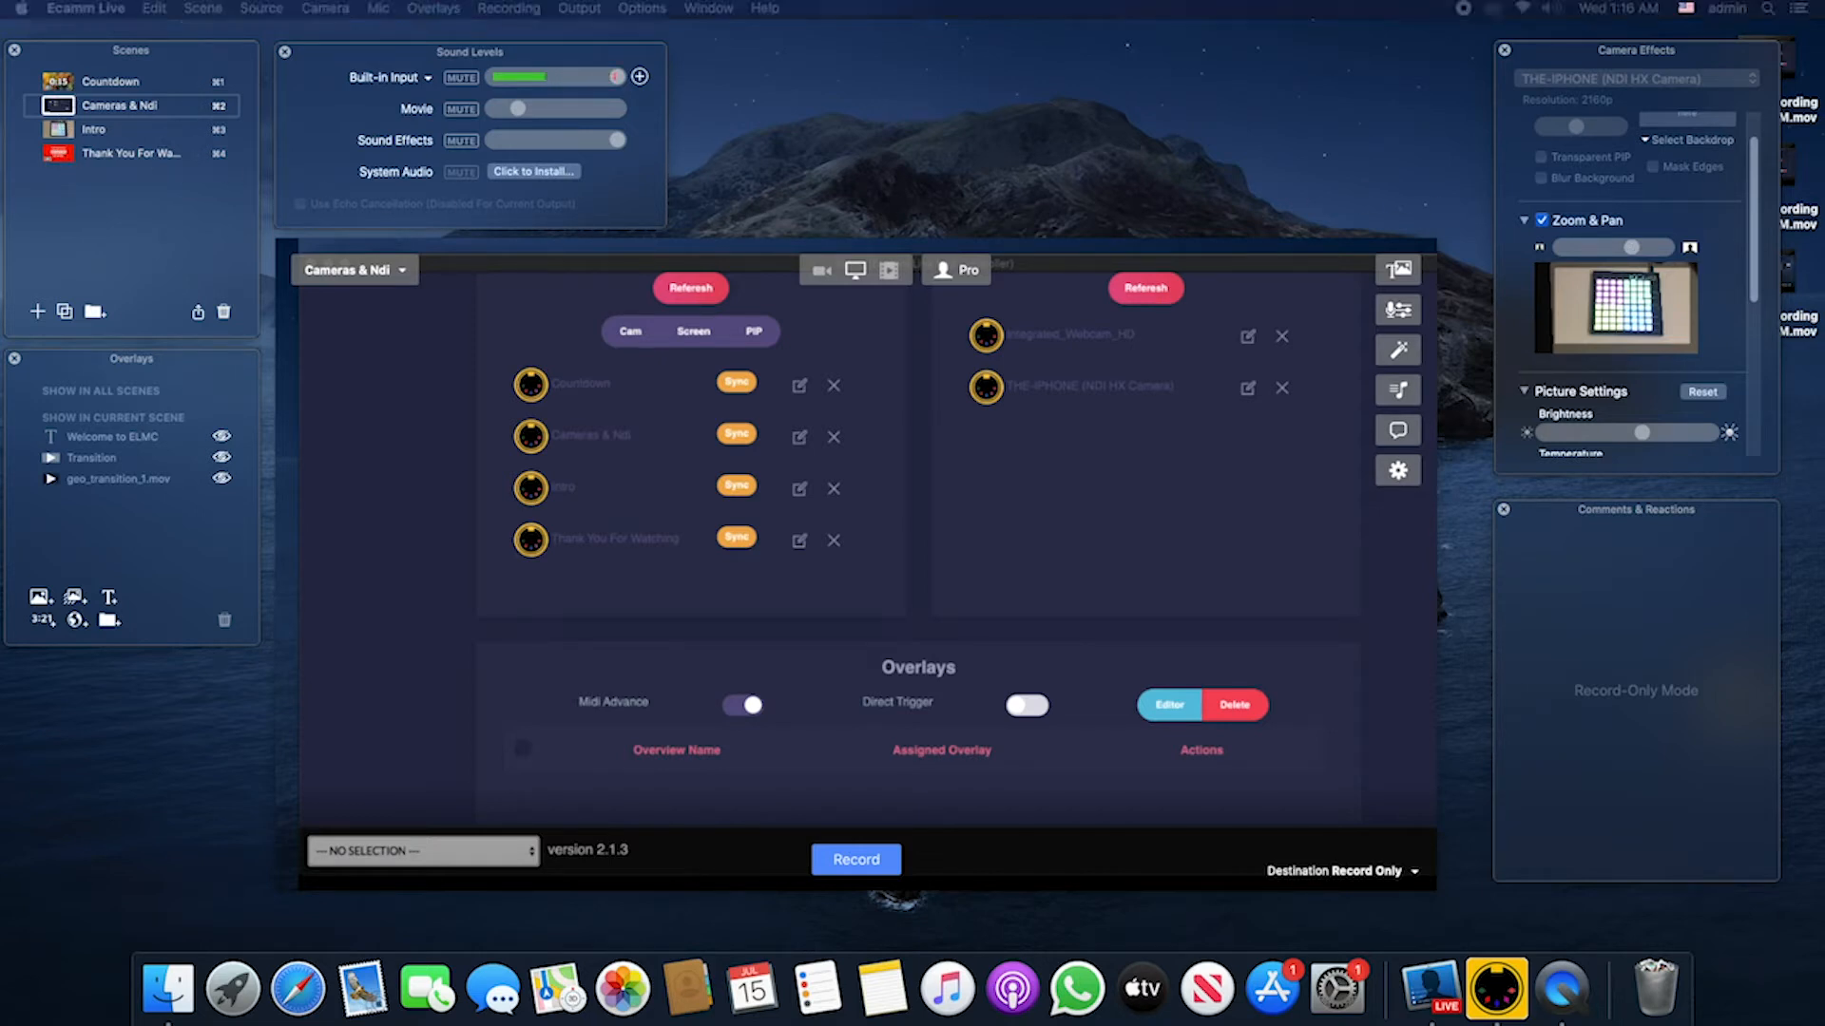
left_click(731, 439)
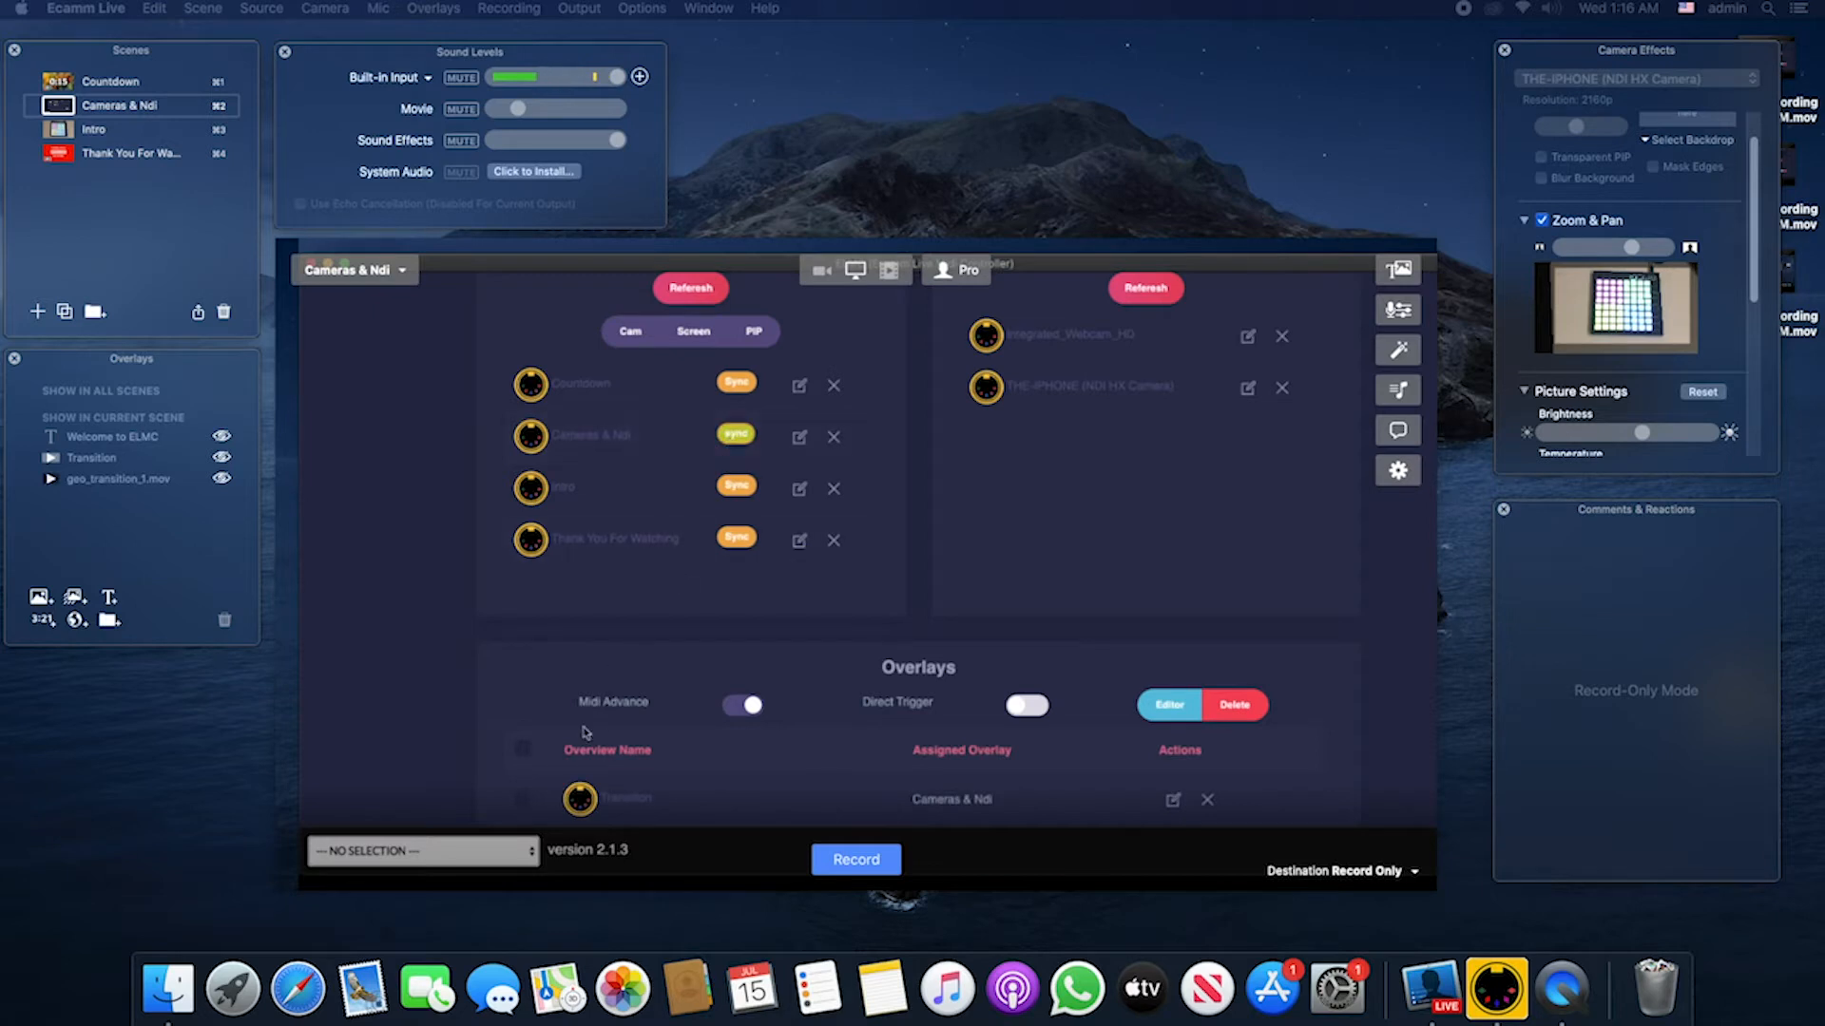
scroll(585, 733, "down", 4)
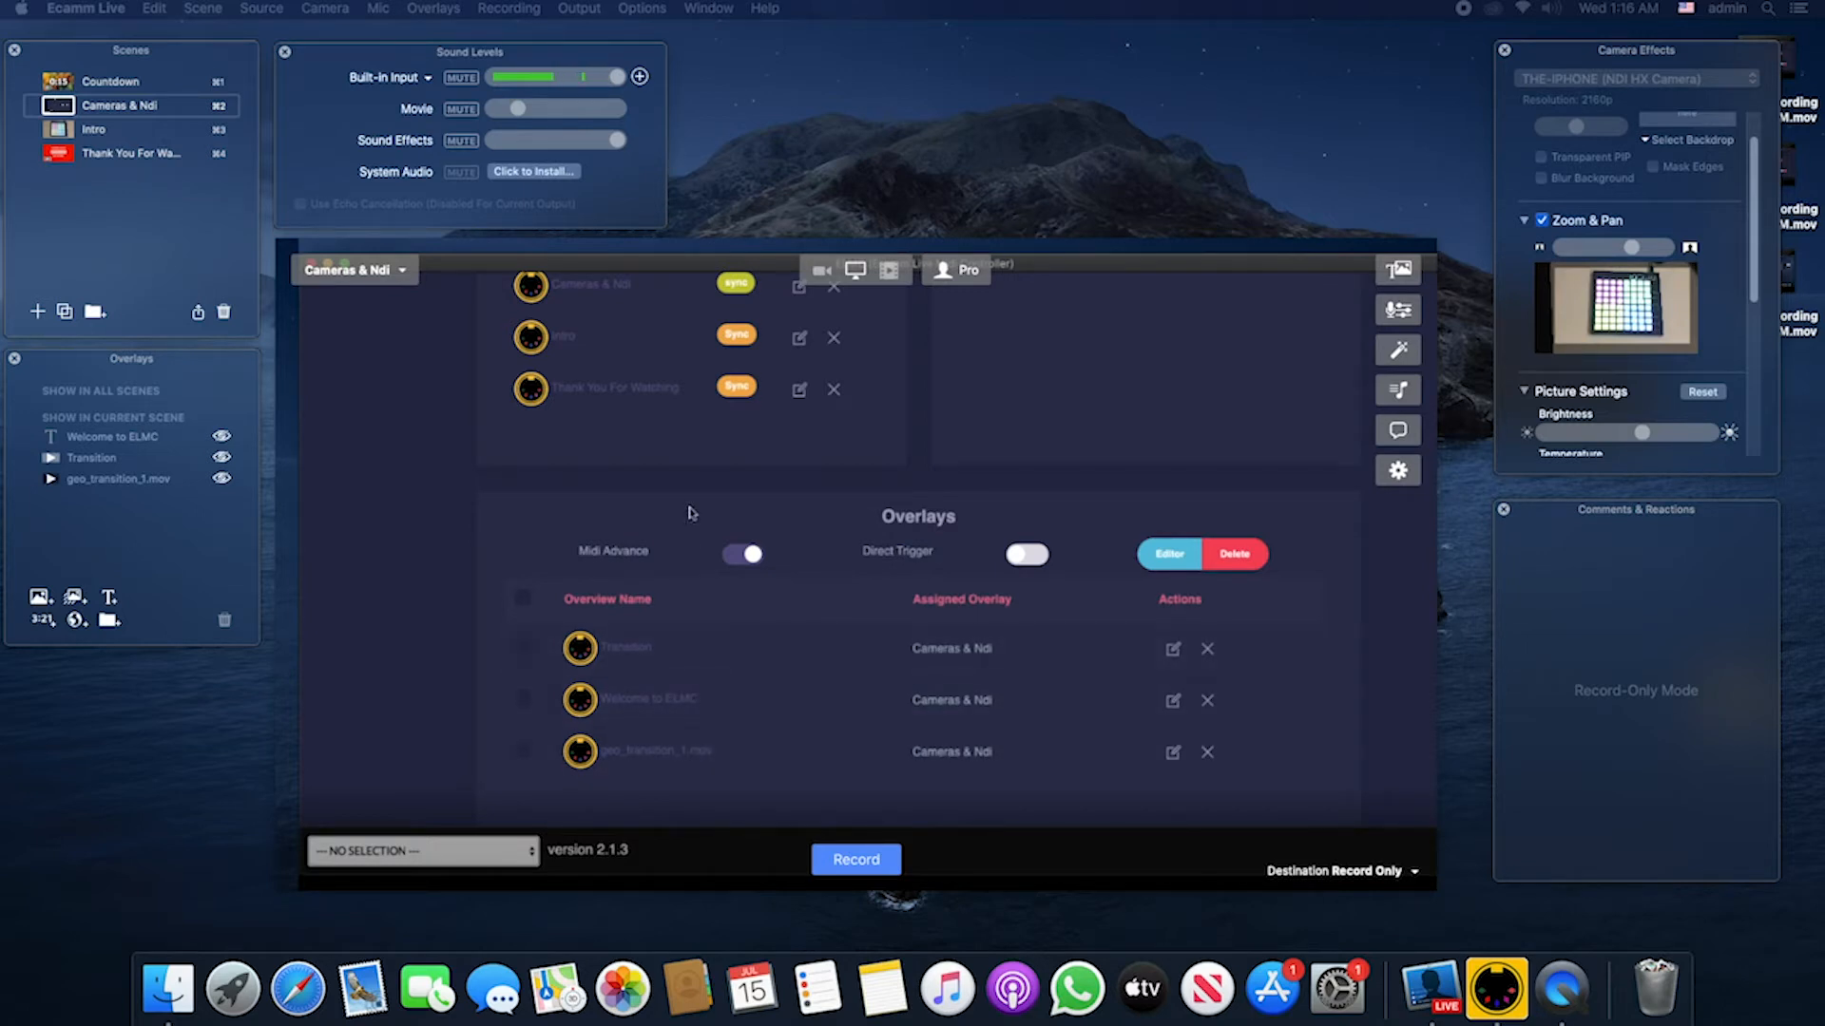
Step: Sync the Countdown, Intro and Thank You For Watching scenes, and check the Overlays list
scroll(693, 517, "up", 2)
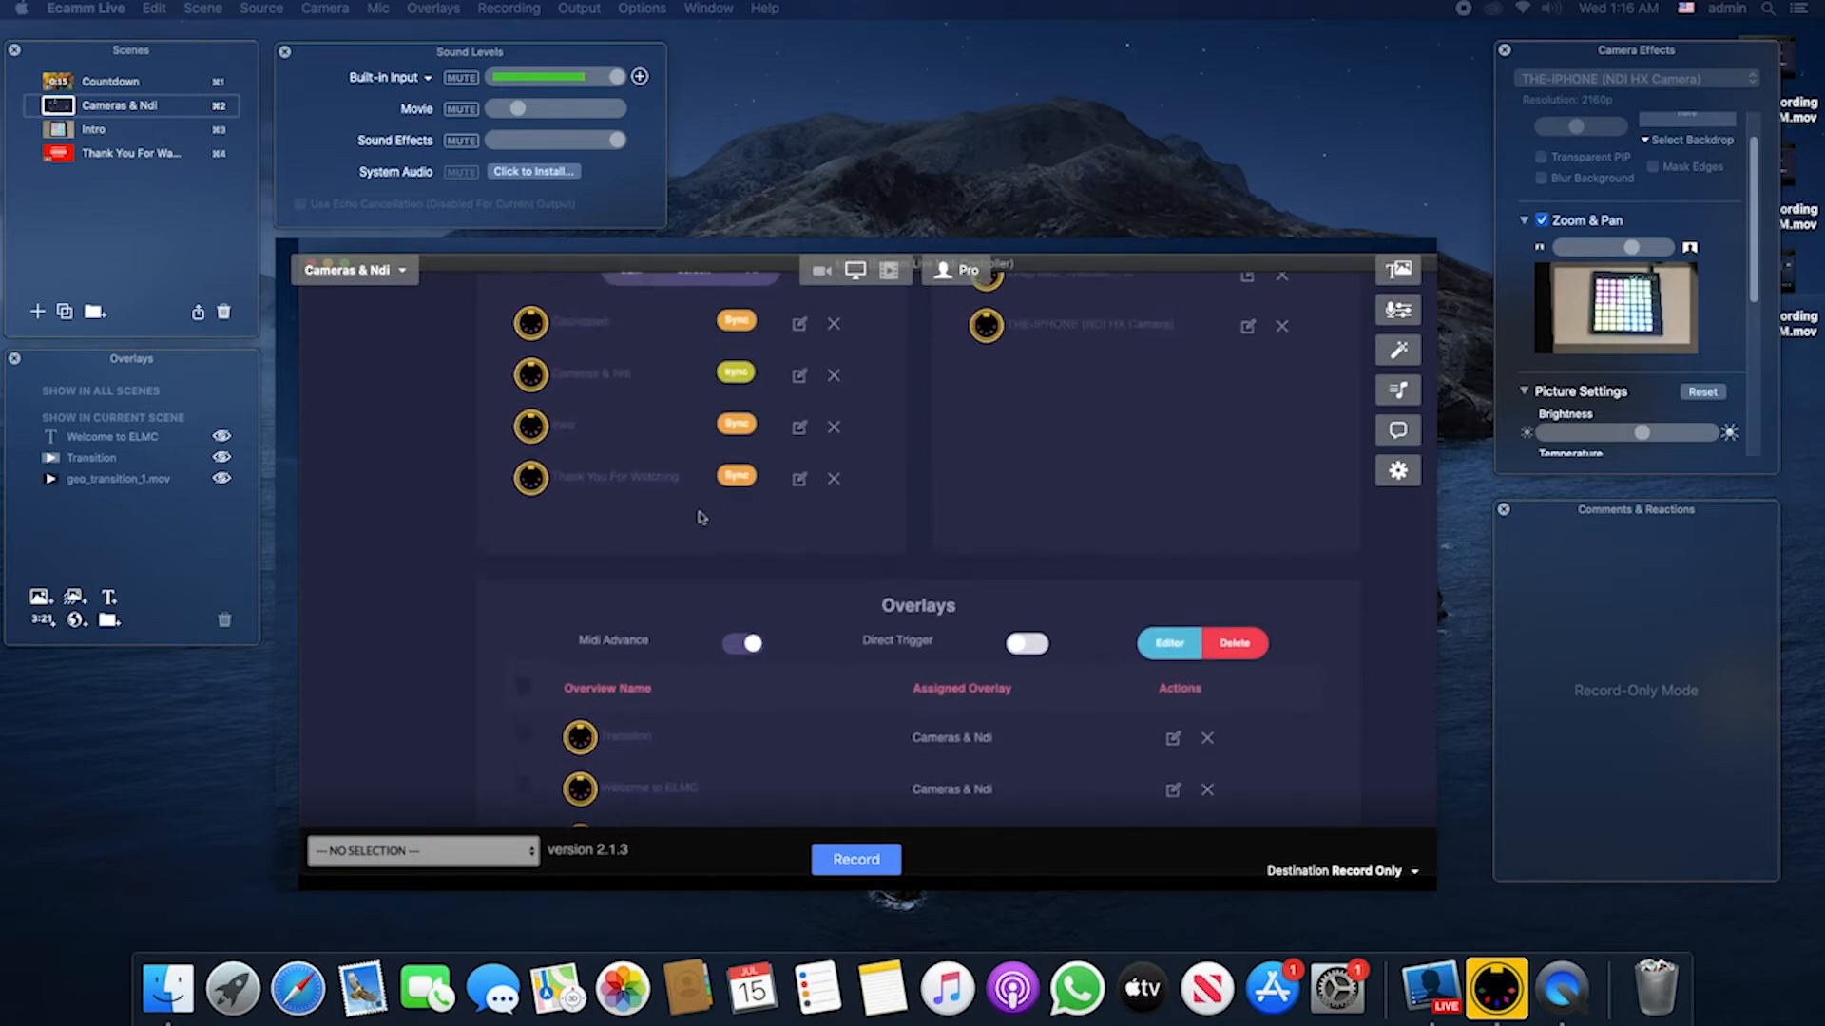
scroll(701, 517, "up", 3)
left_click(736, 441)
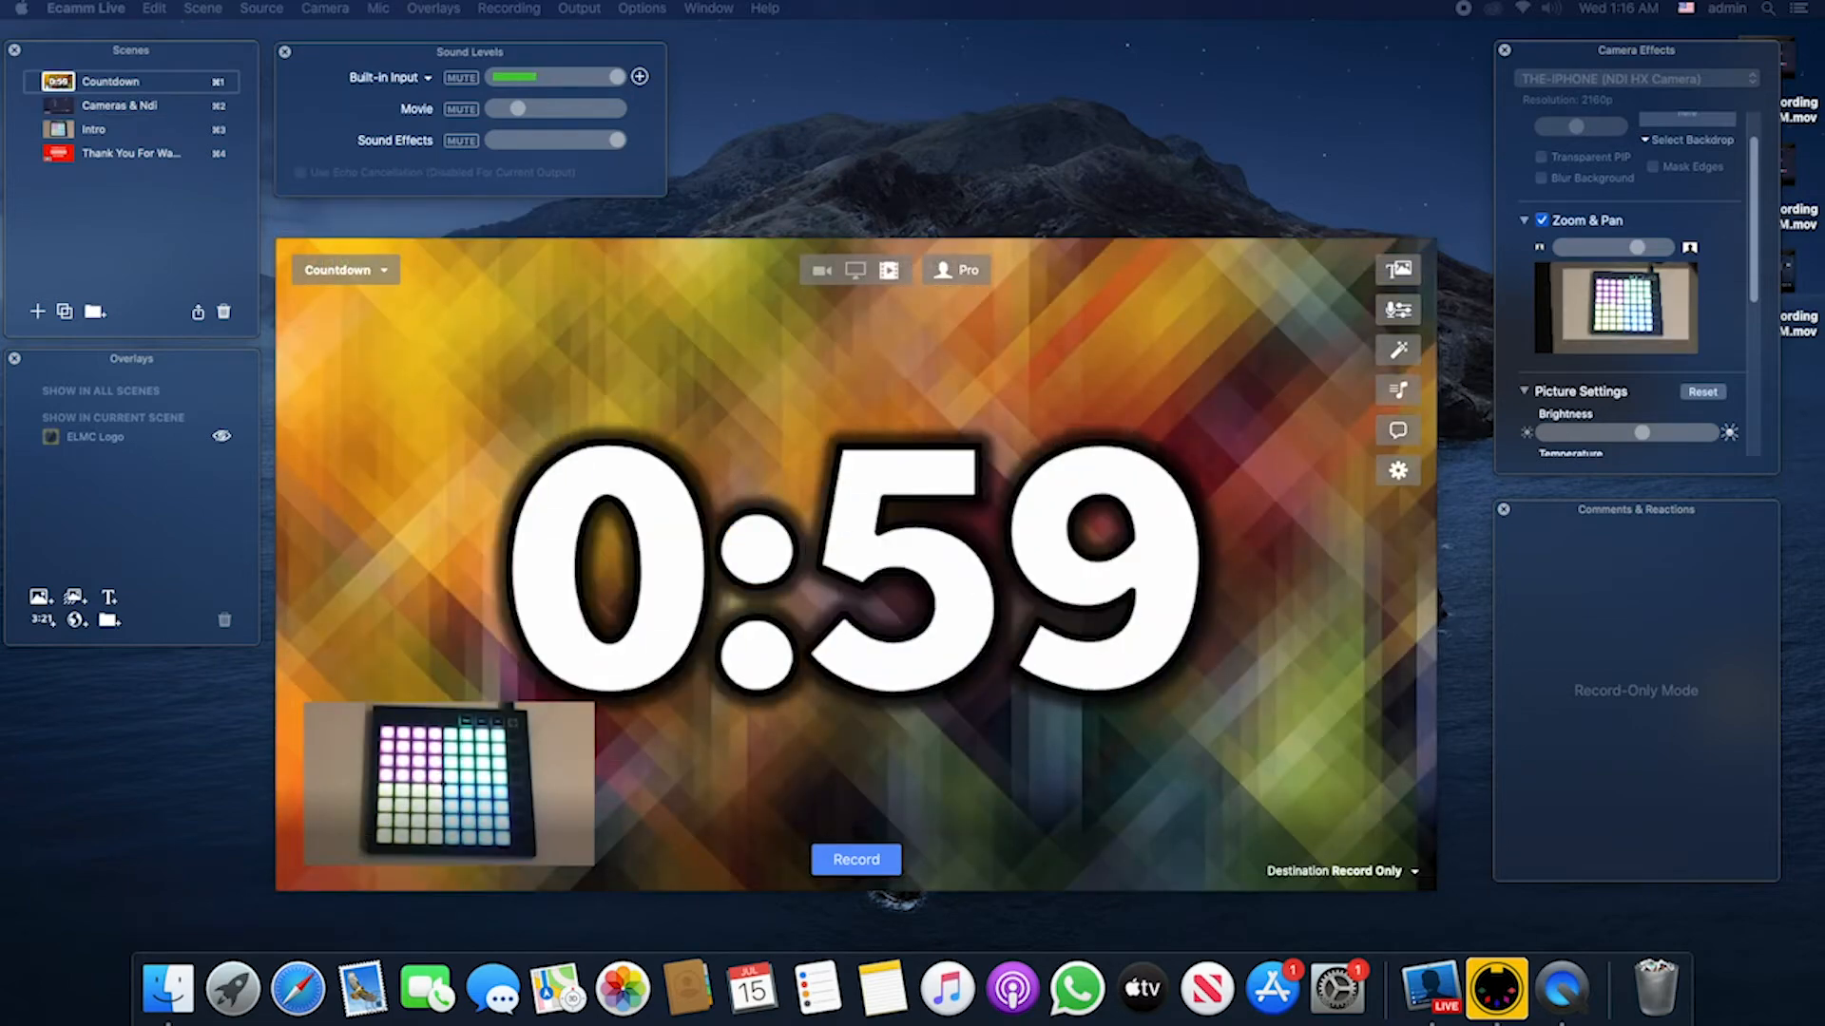
key("super+3")
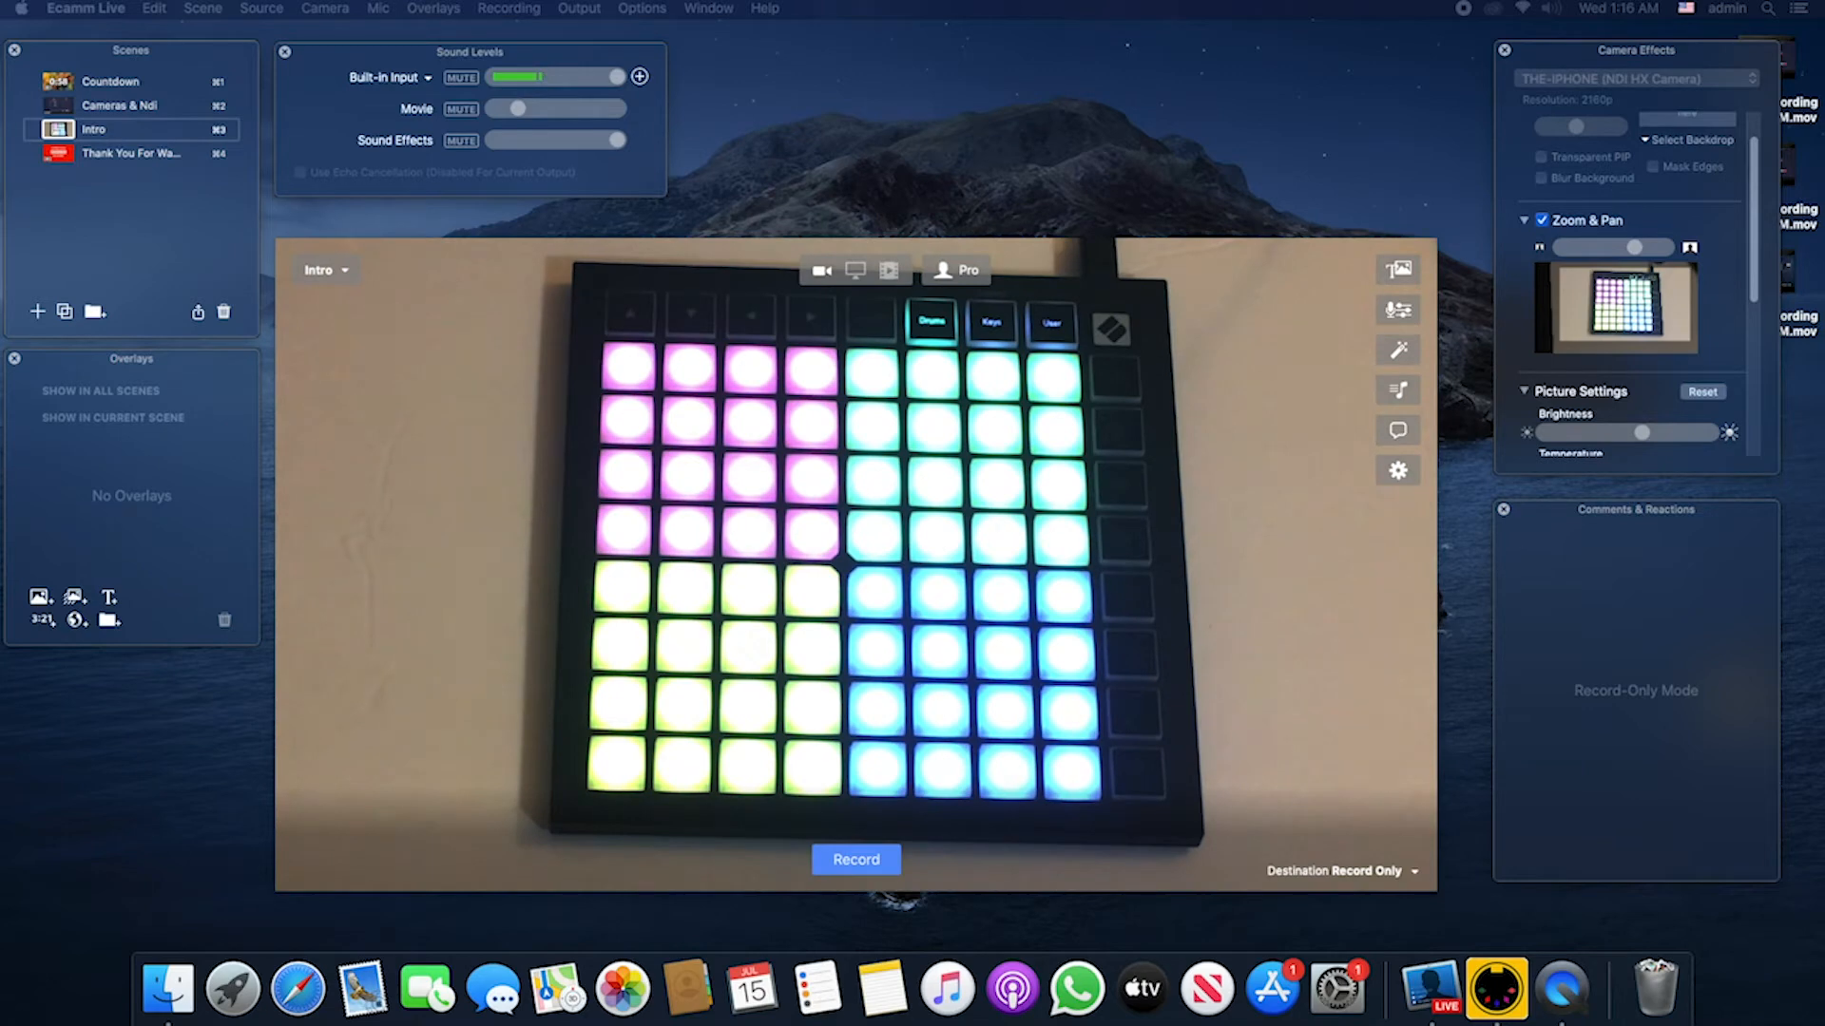
key("super+4")
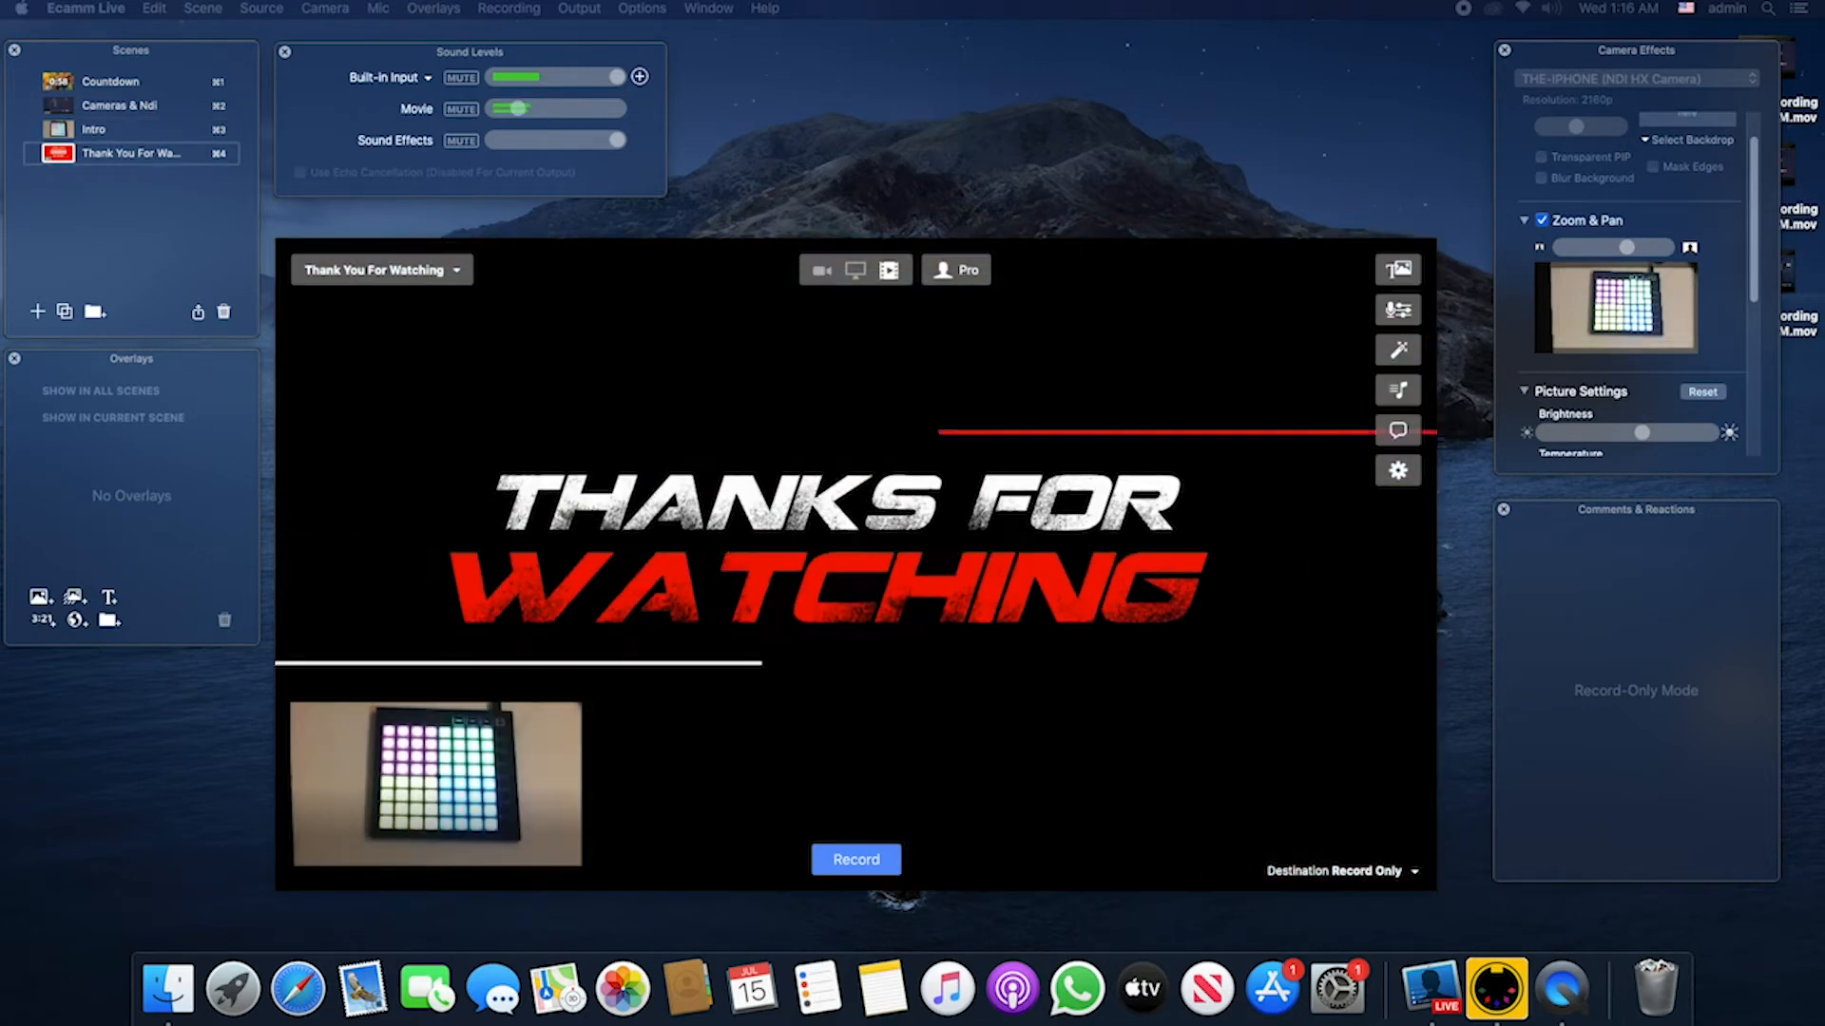
key("super+2")
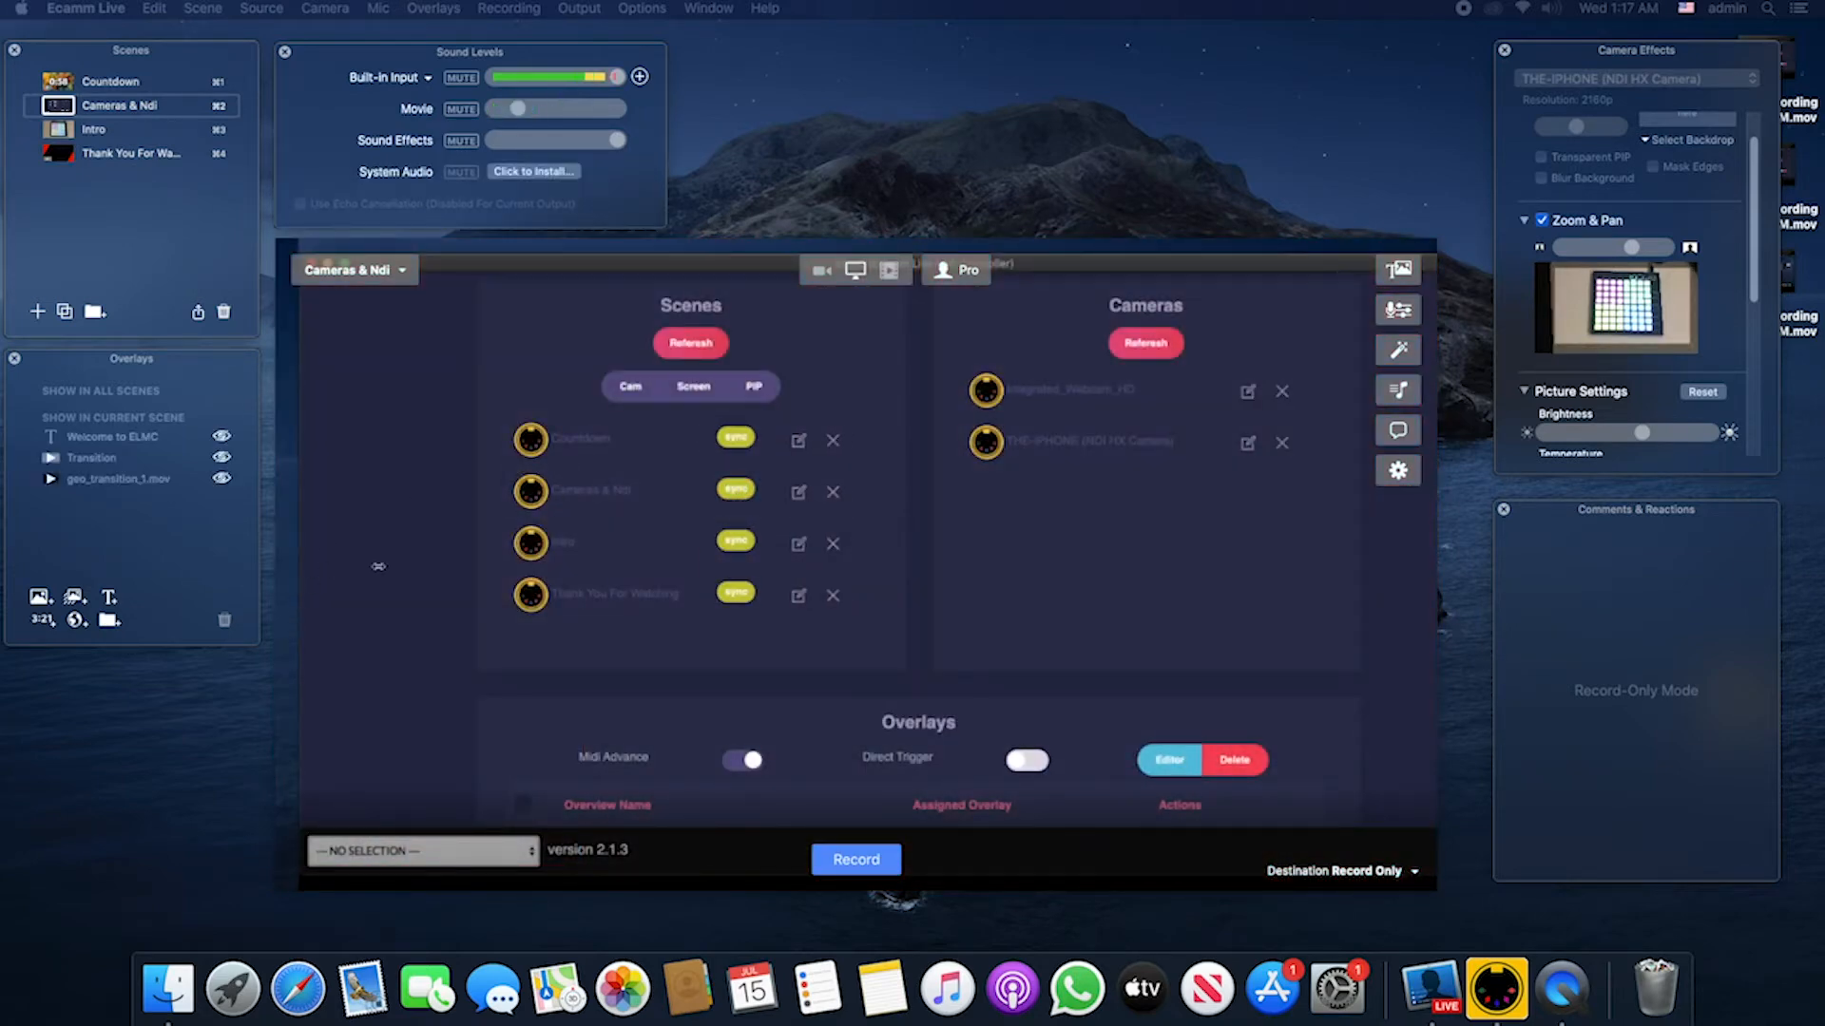
scroll(580, 616, "down", 8)
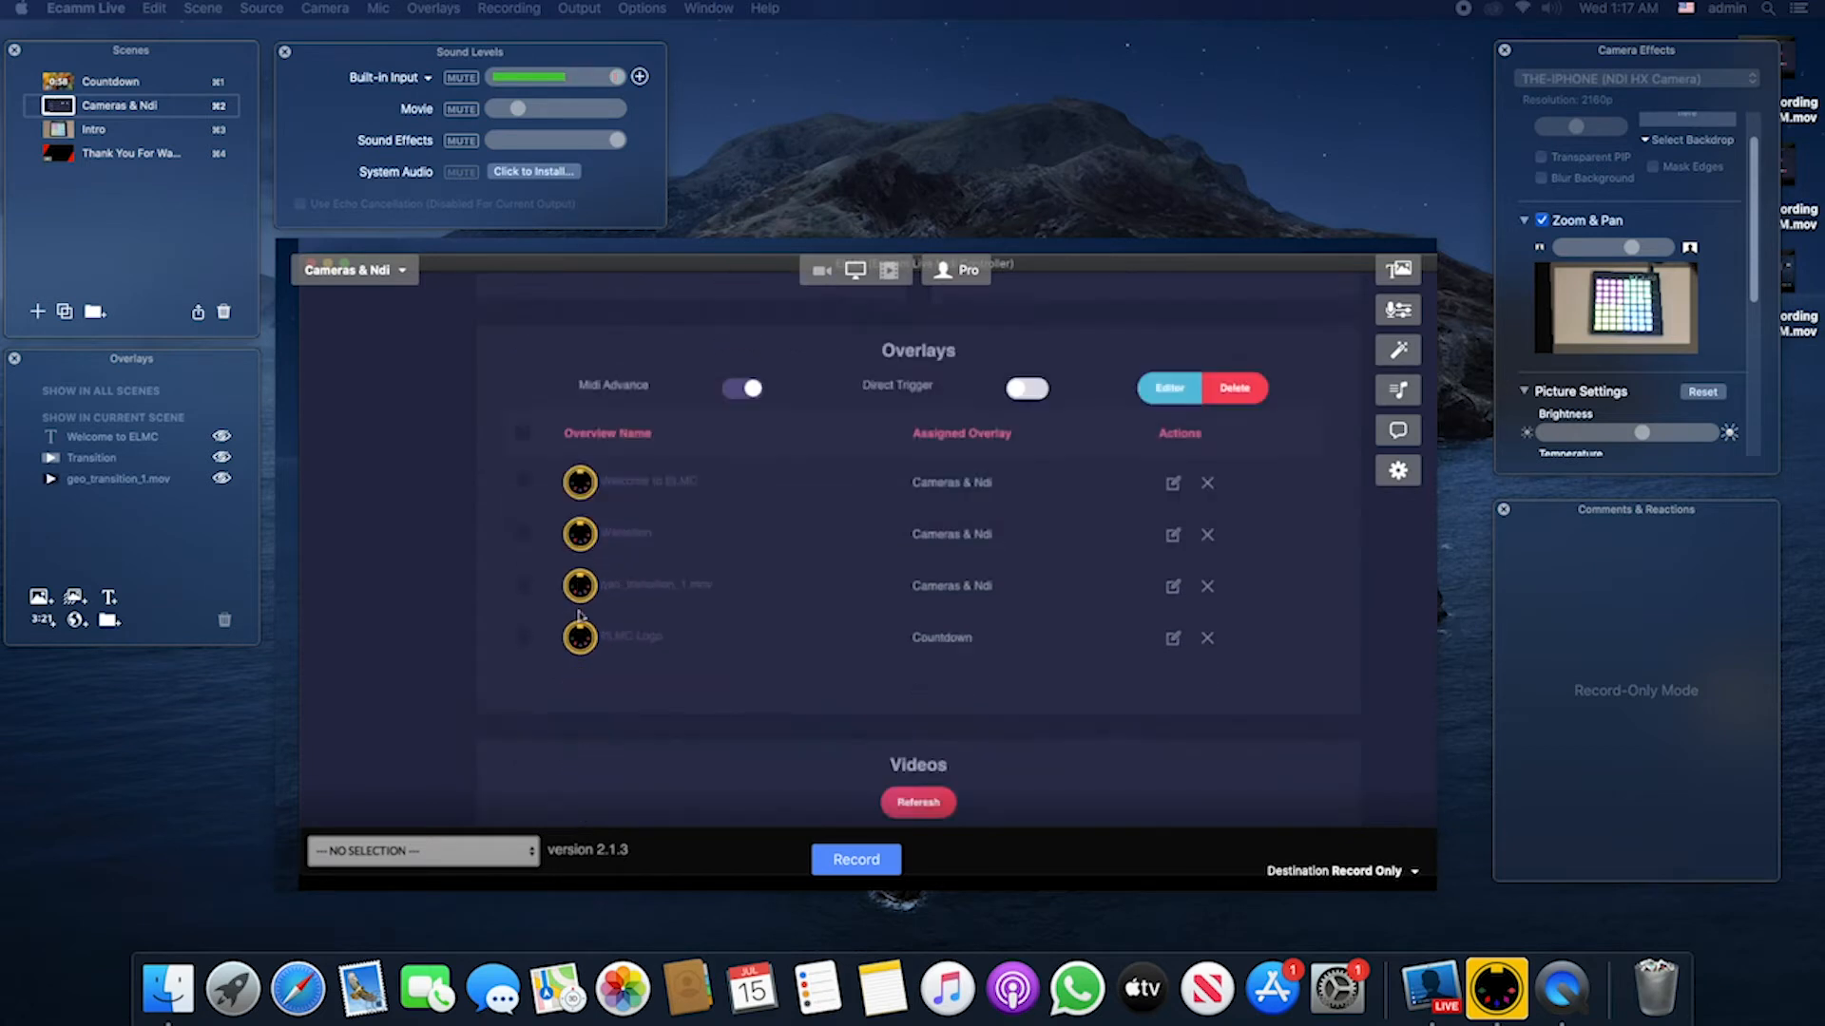
scroll(580, 616, "up", 1)
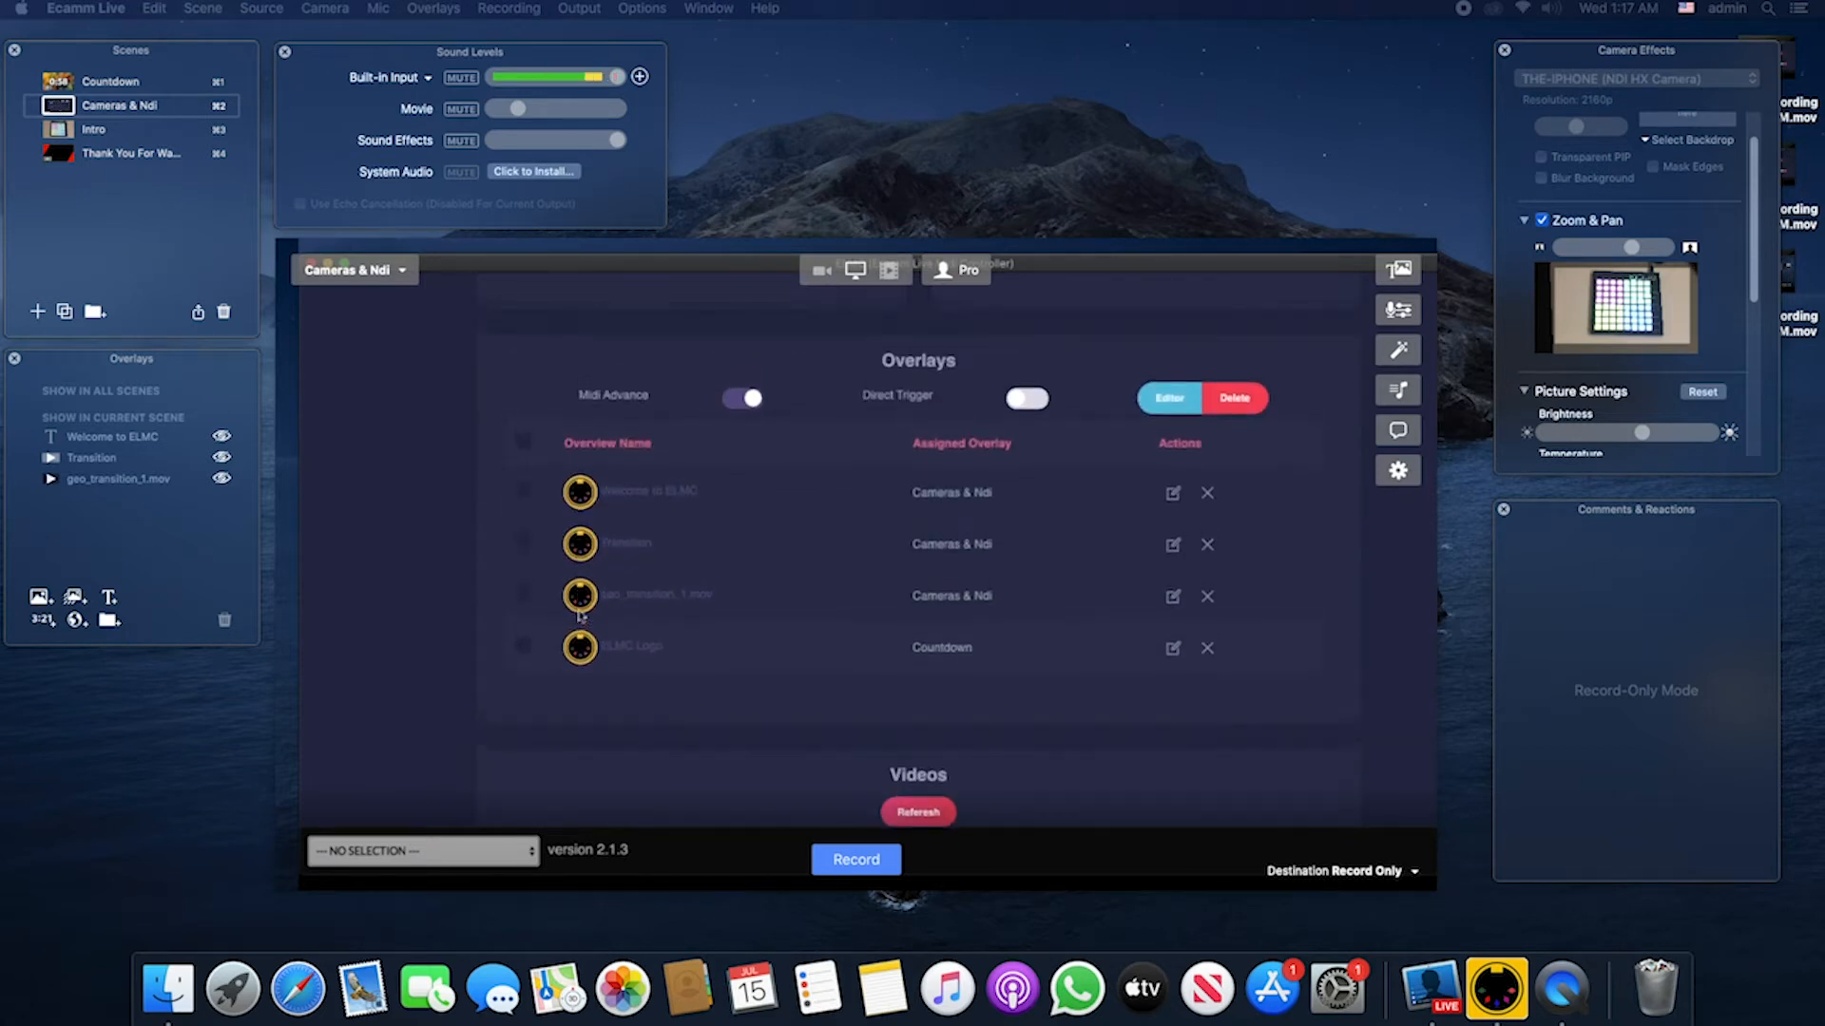
Step: Turn on the picture-in-picture camera and select Launchpad Mini MK3 LPMiniMK3 MIDI Out as the MIDI device
scroll(580, 616, "up", 5)
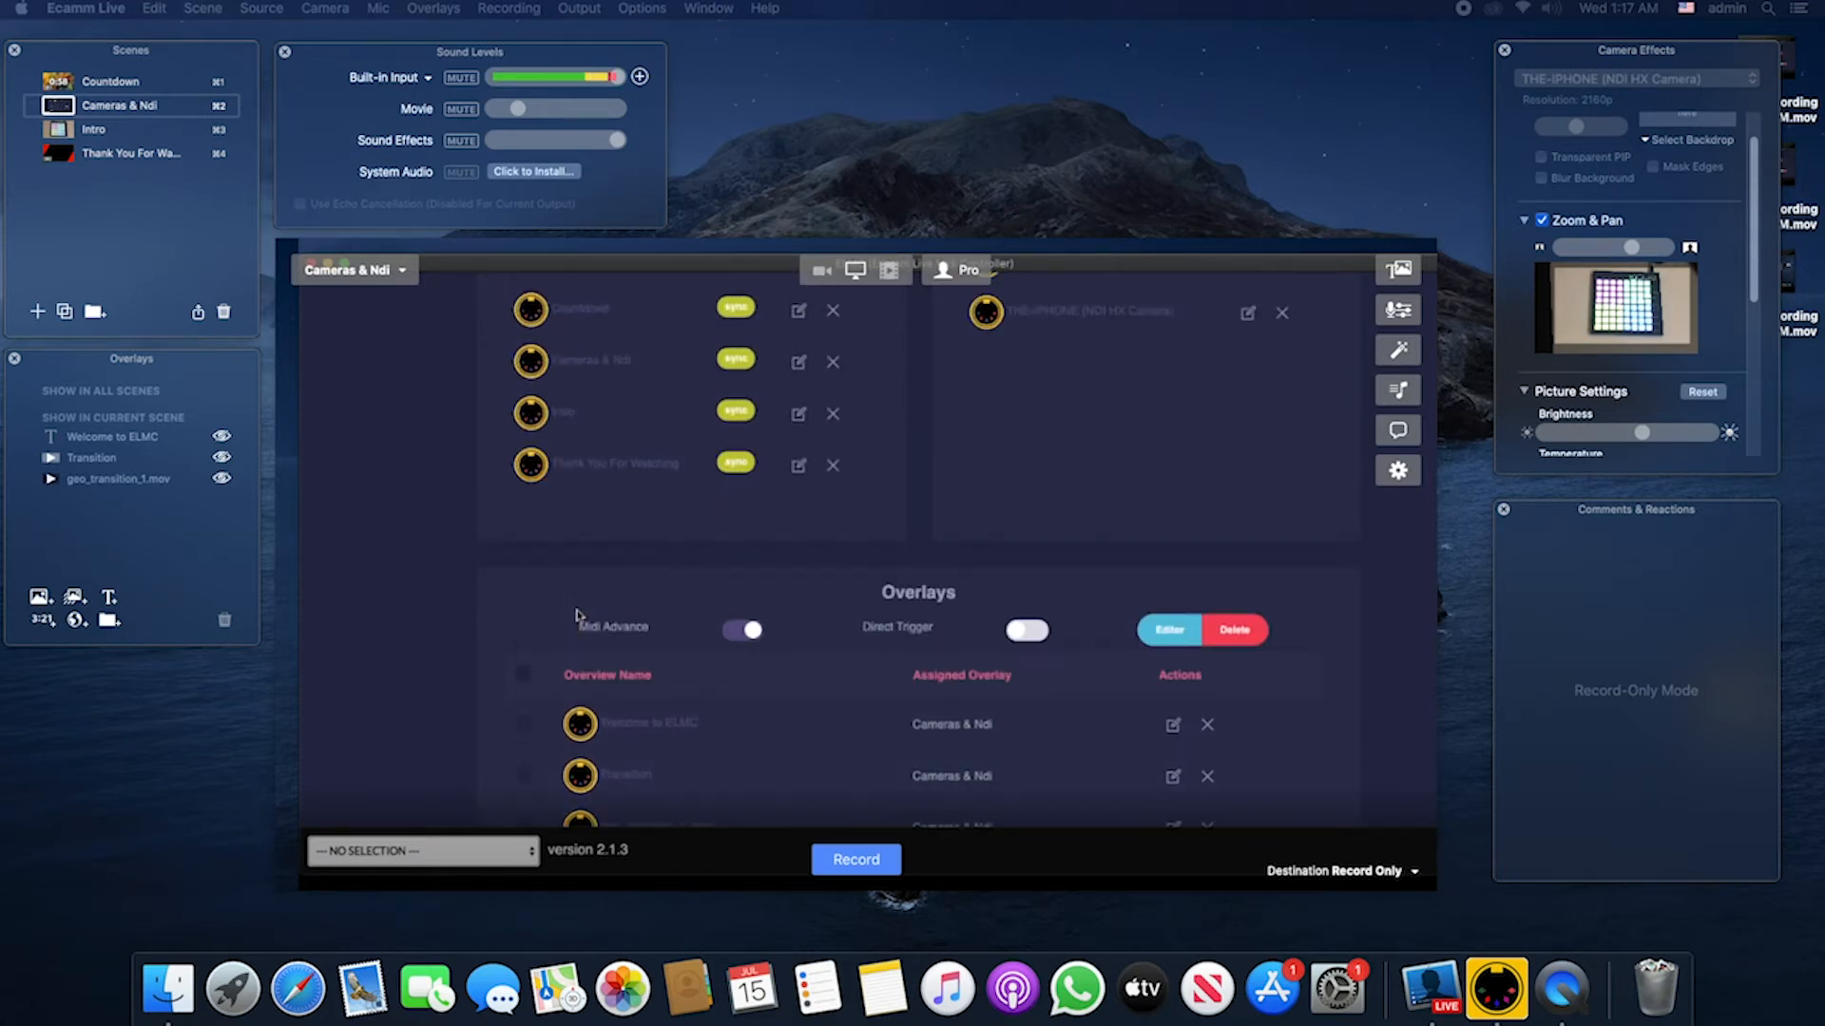
scroll(577, 616, "up", 3)
scroll(577, 616, "up", 2)
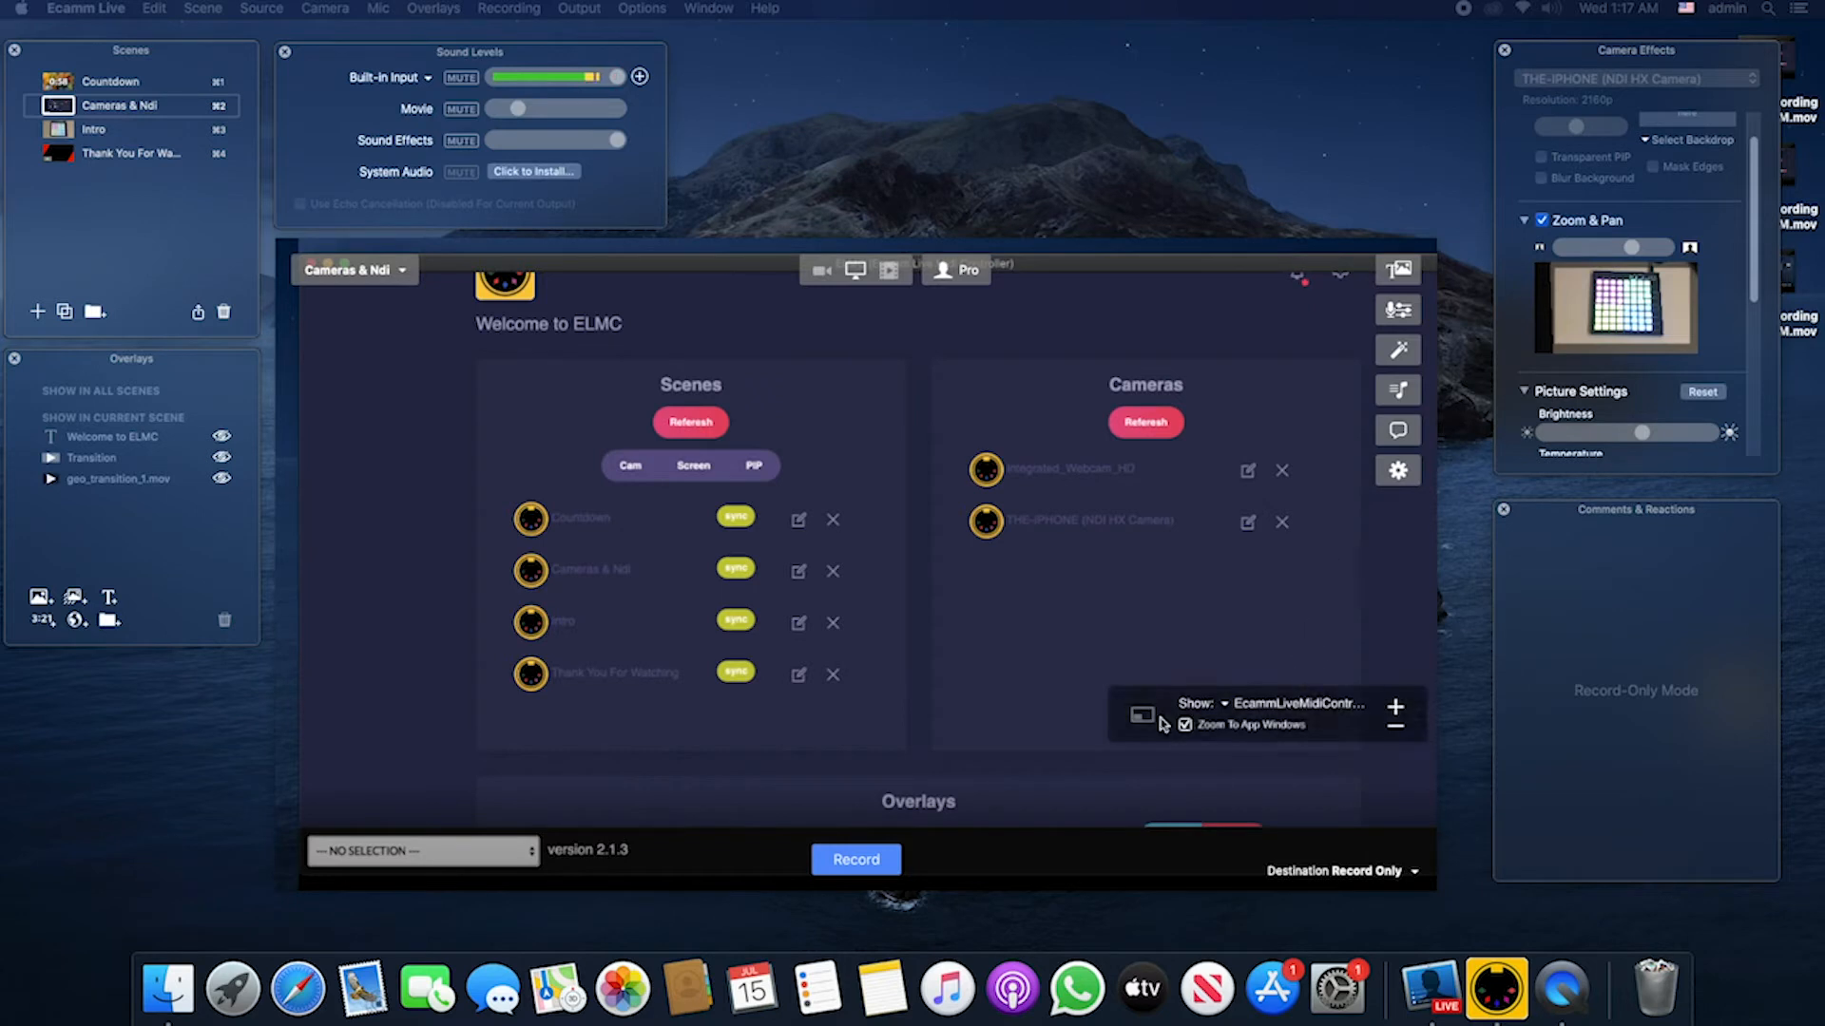
left_click(1141, 719)
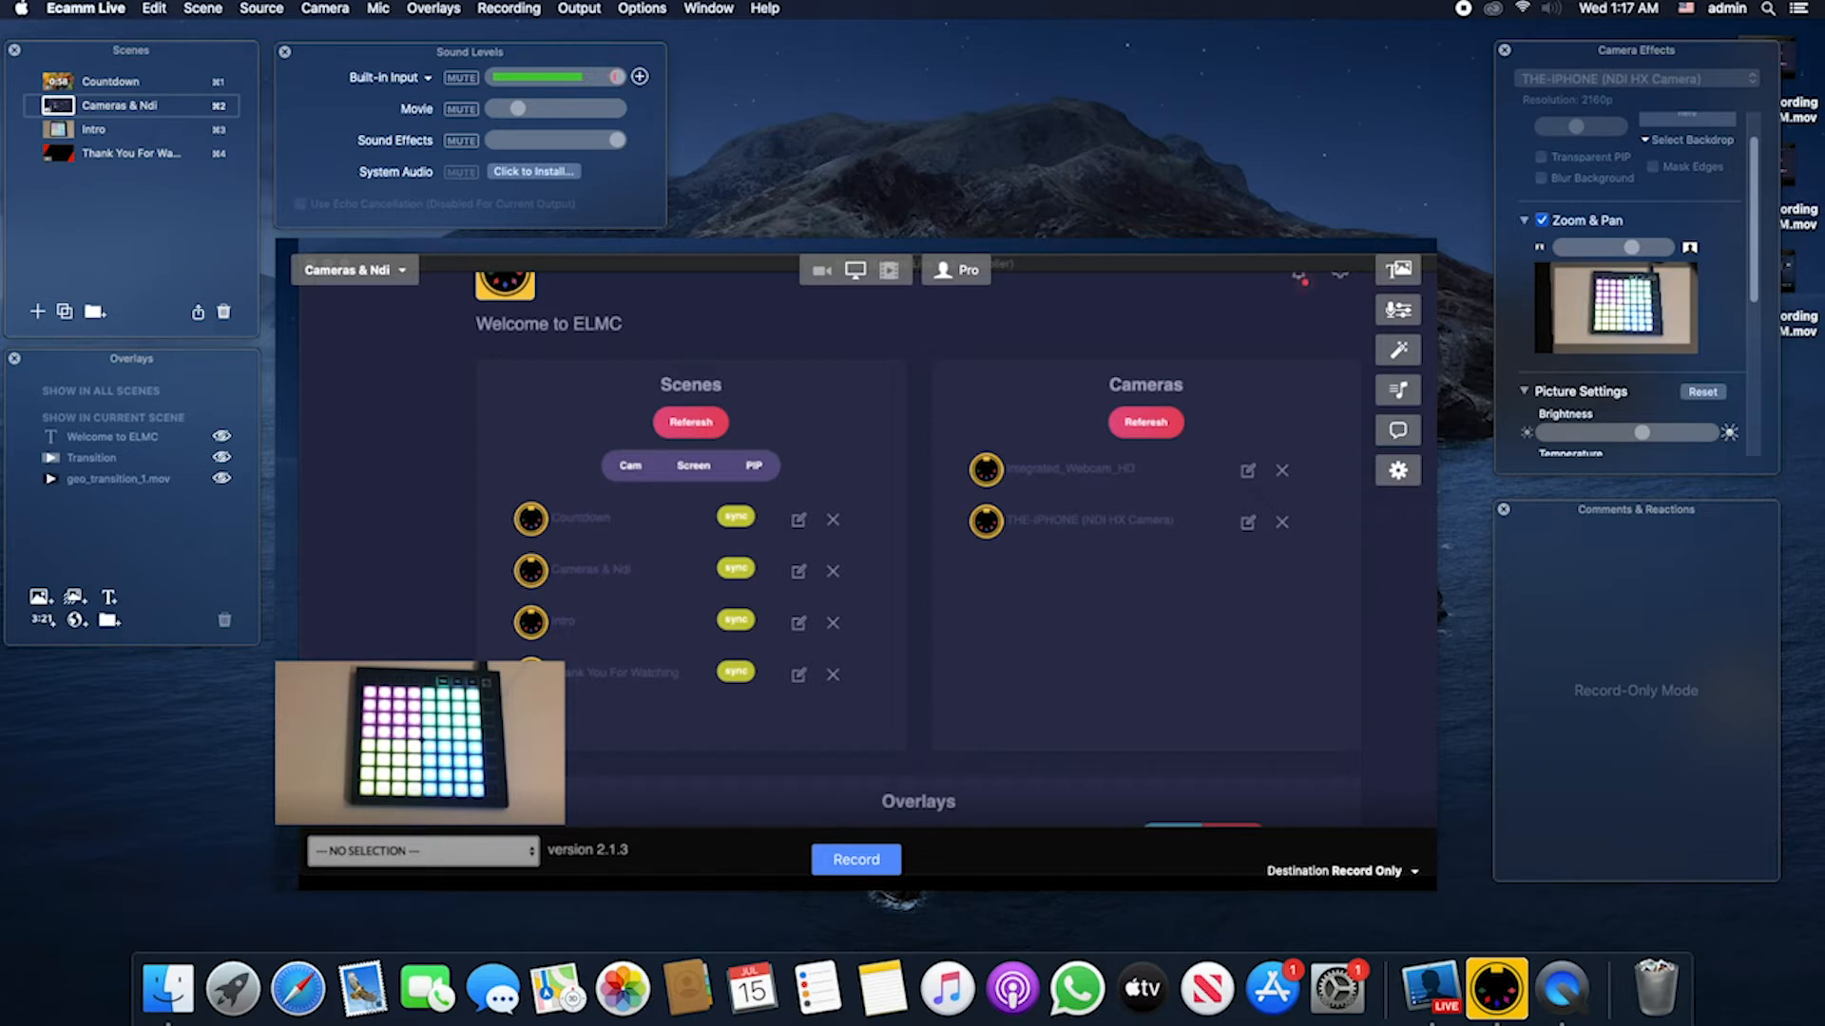
left_click(400, 856)
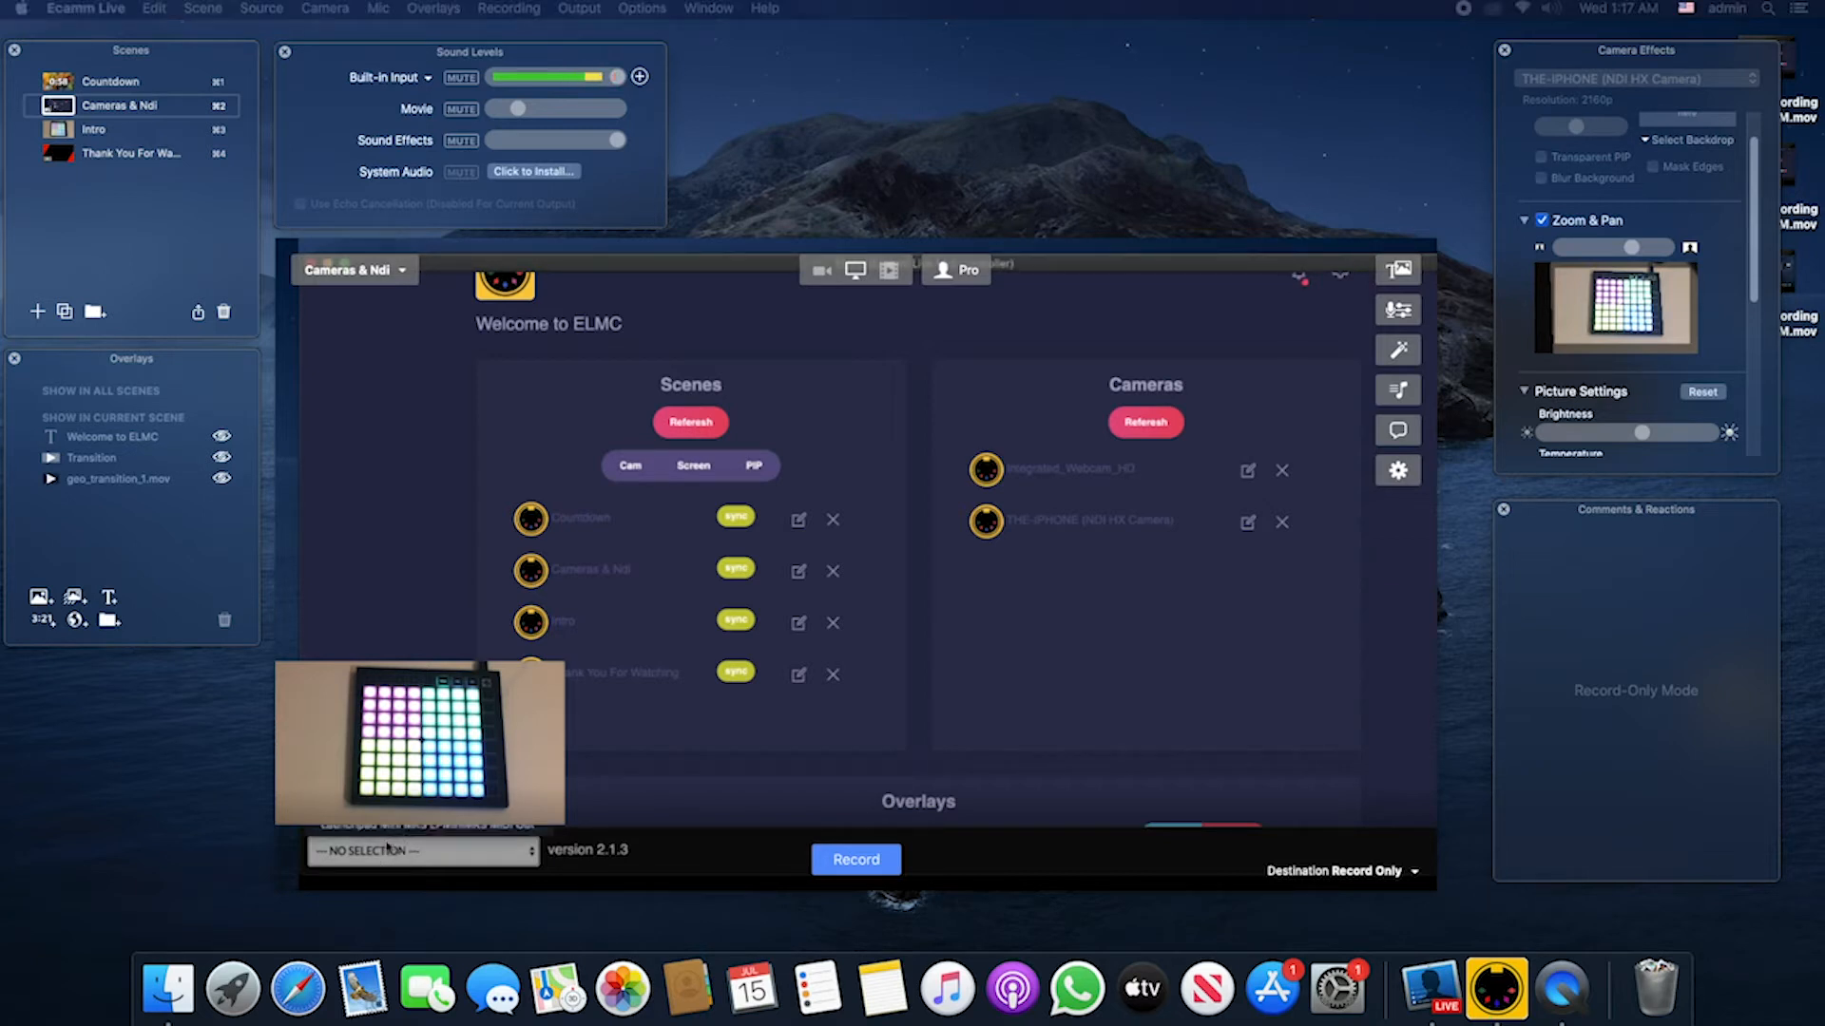
left_click(377, 824)
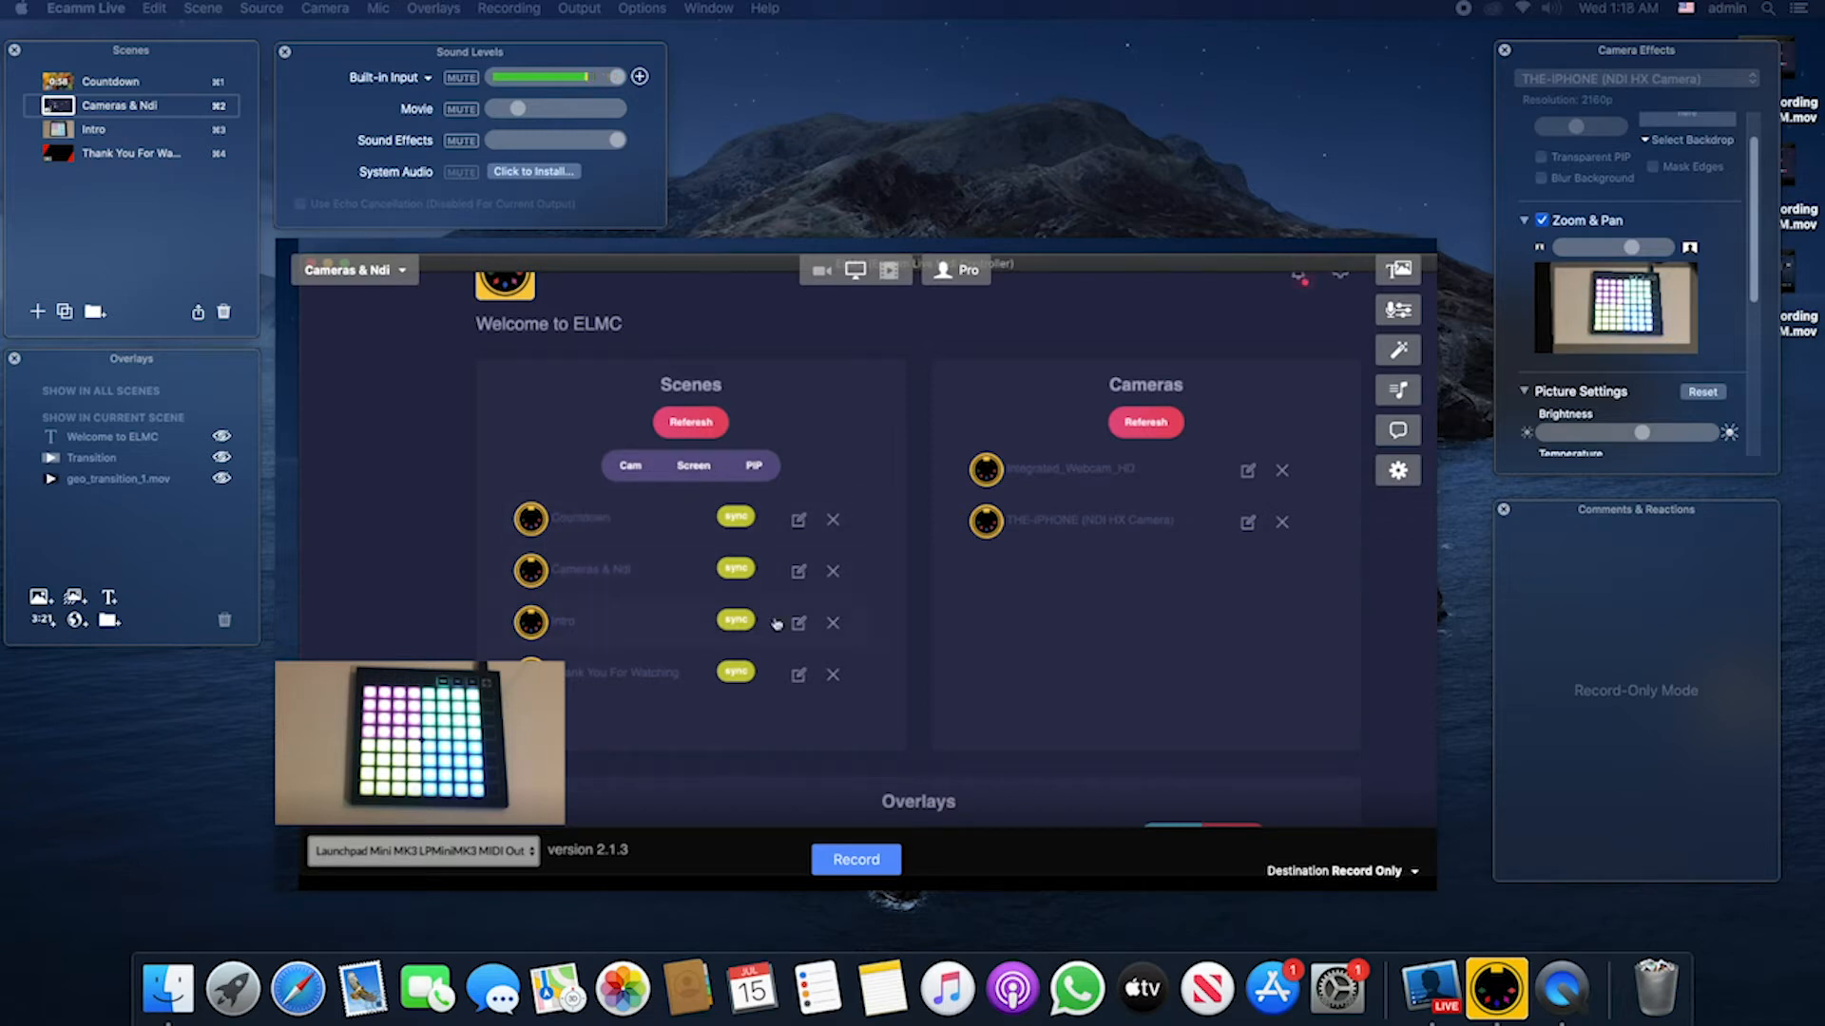
Step: Assign a Launchpad pad to Cam with MIDI Learn (Note On, note 64 (E+3), channel 1, velocity 127) and save it
left_click(629, 466)
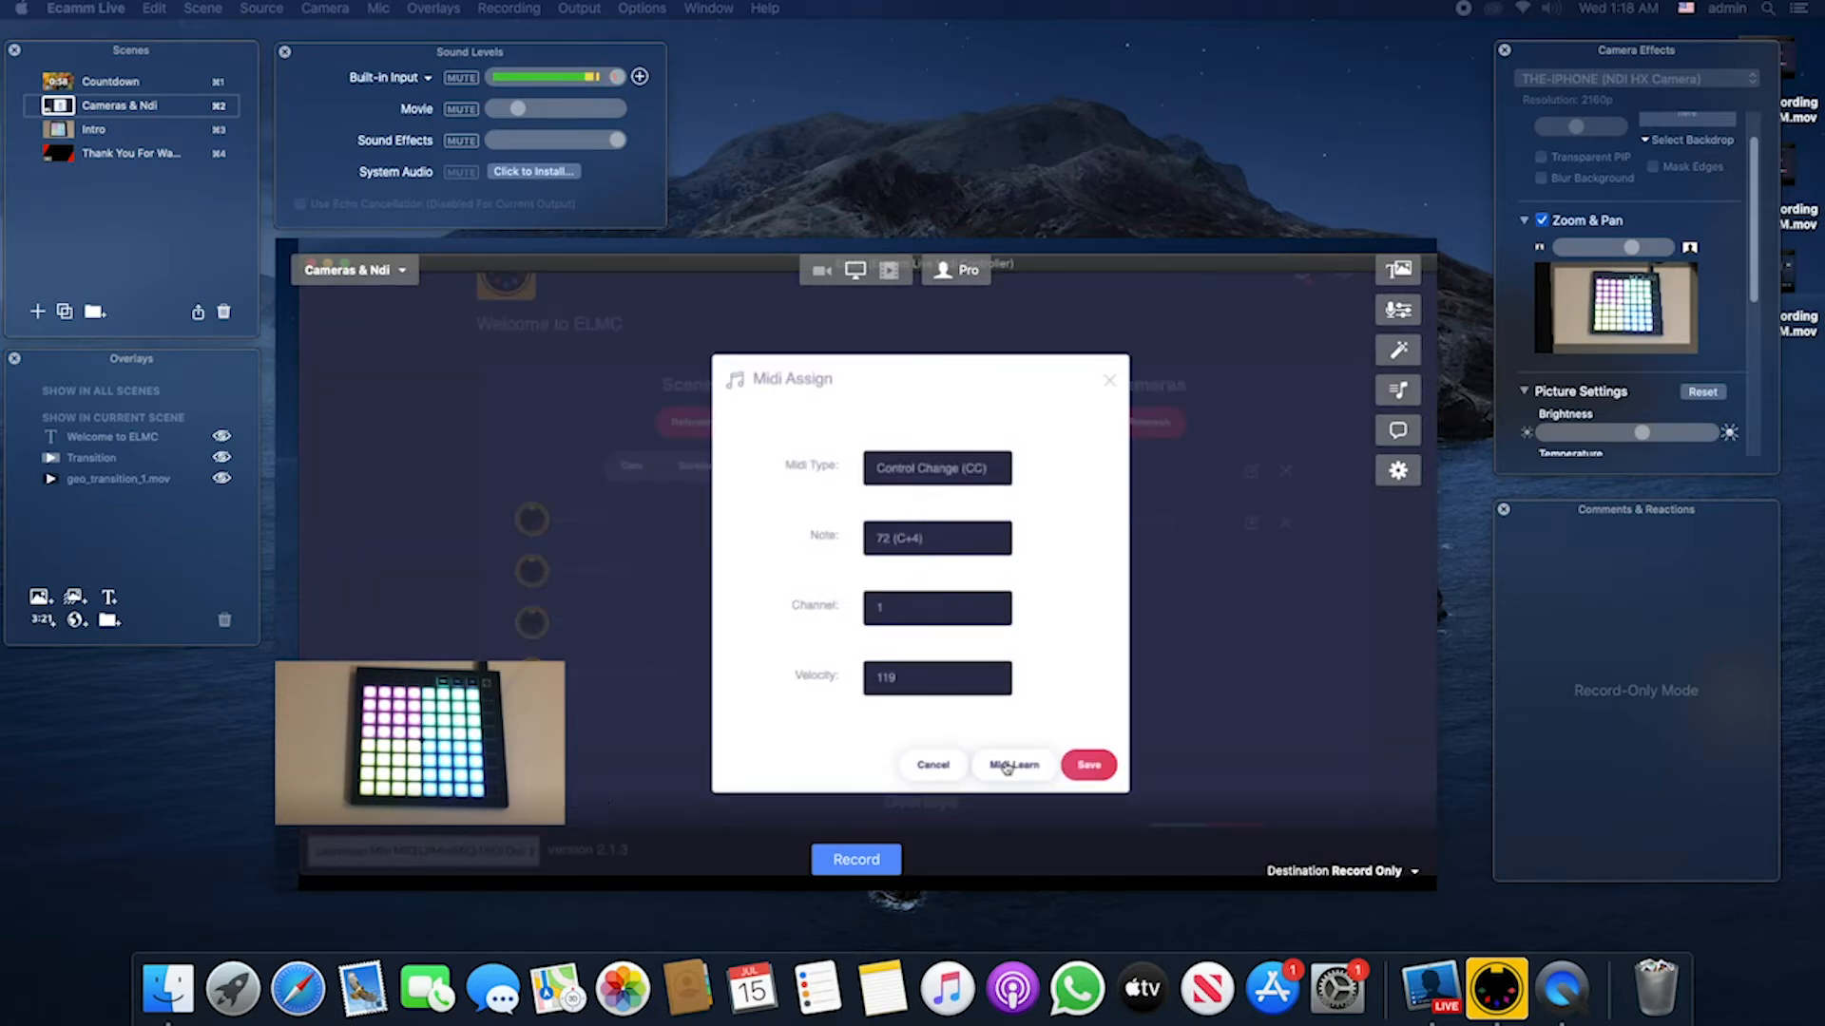
left_click(1012, 767)
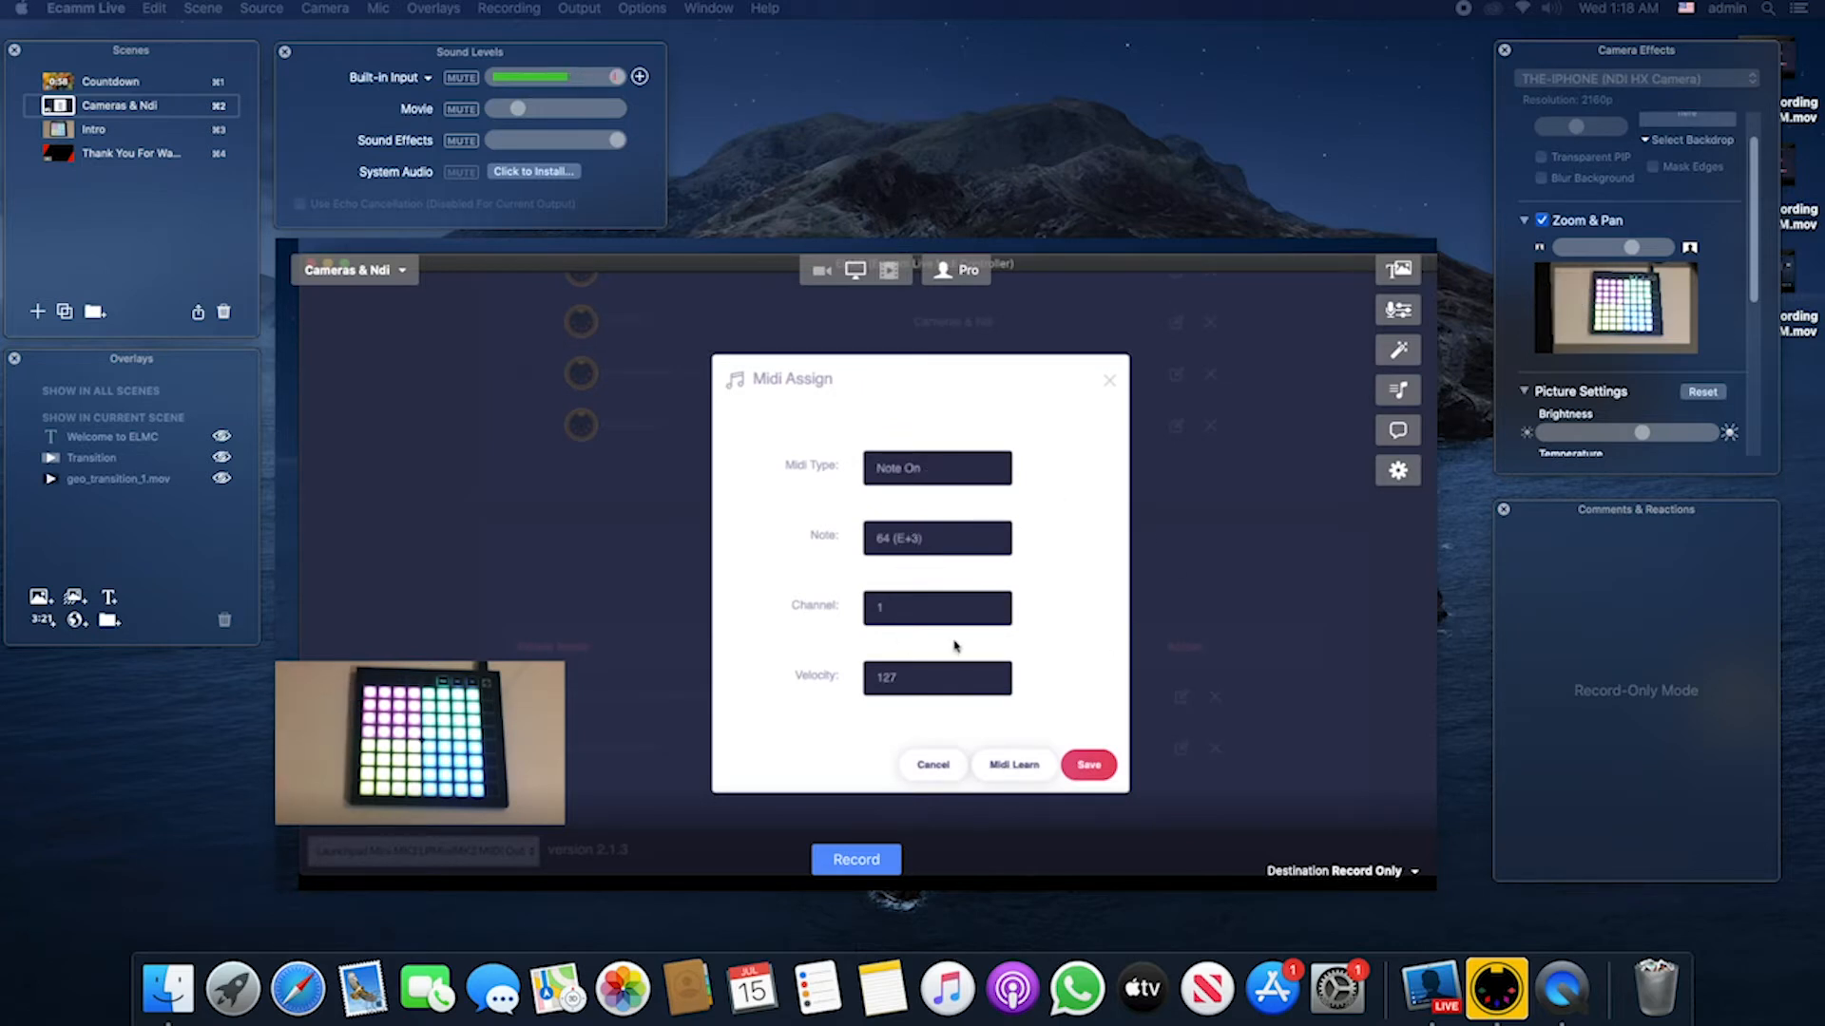
left_click(1083, 764)
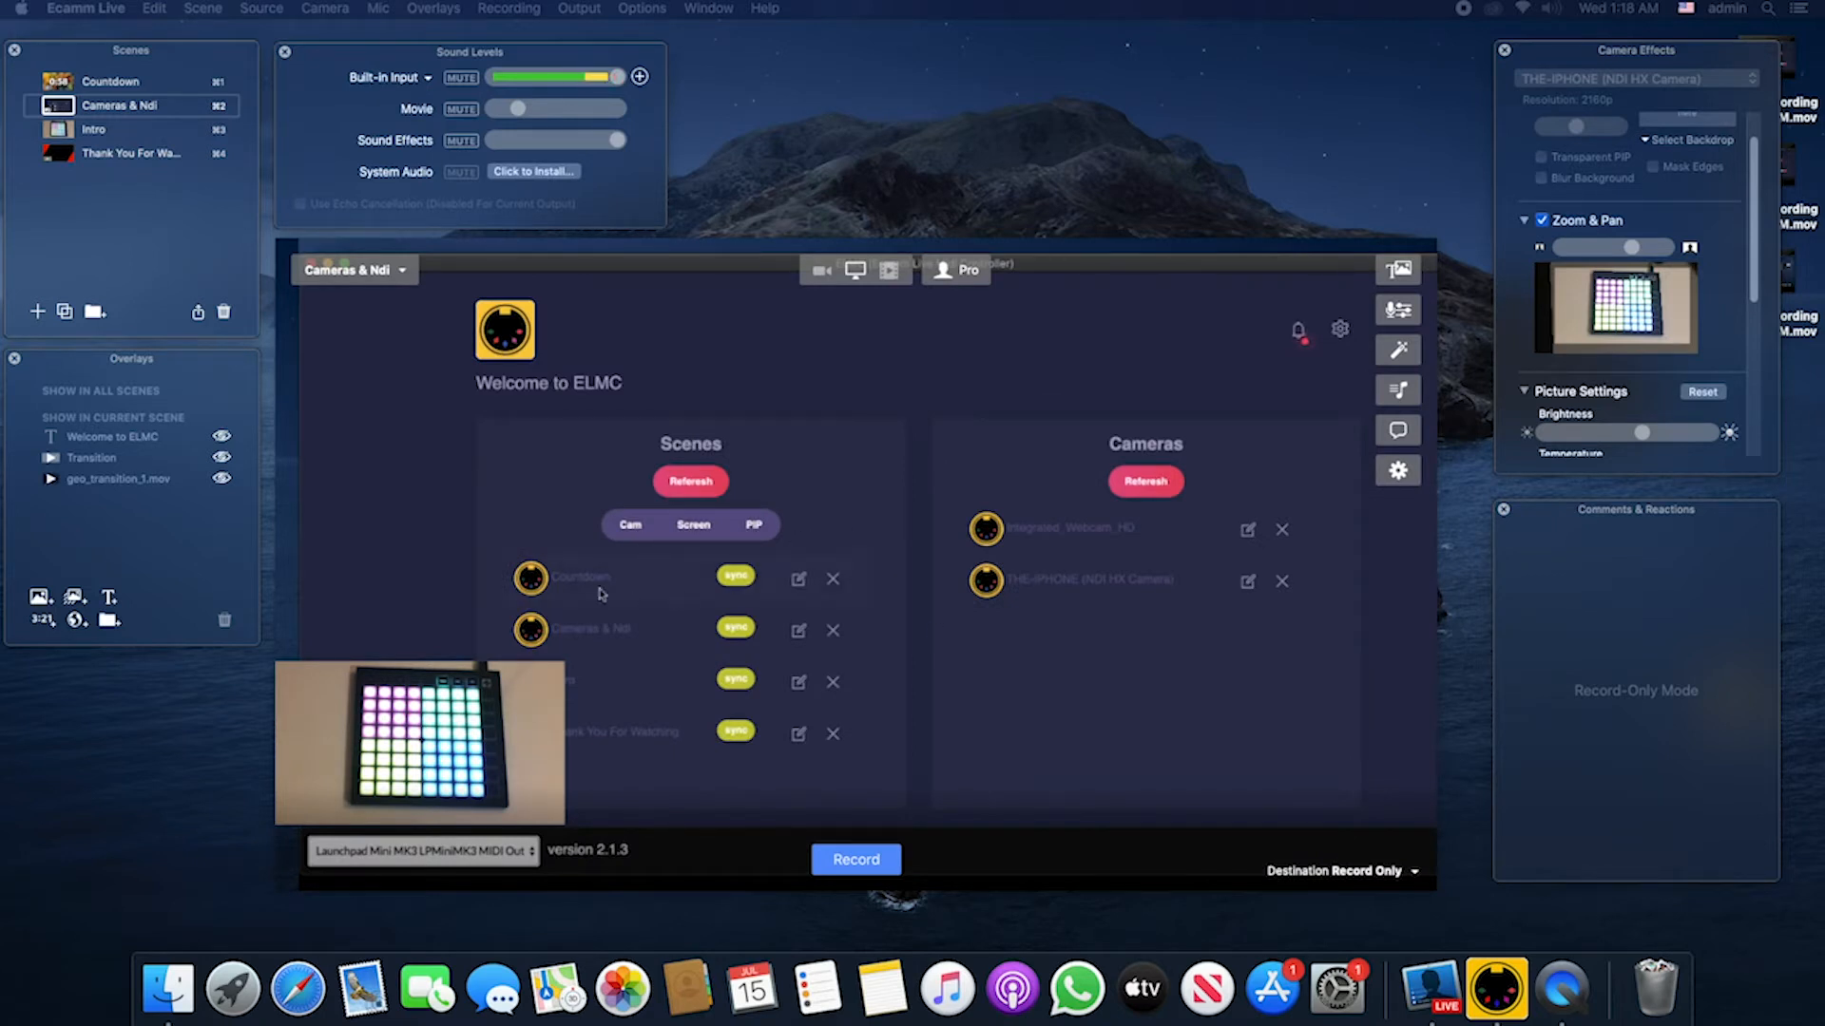
Step: Test the Cam view of the Cameras & Ndi scene and return it to screen sharing
left_click(630, 525)
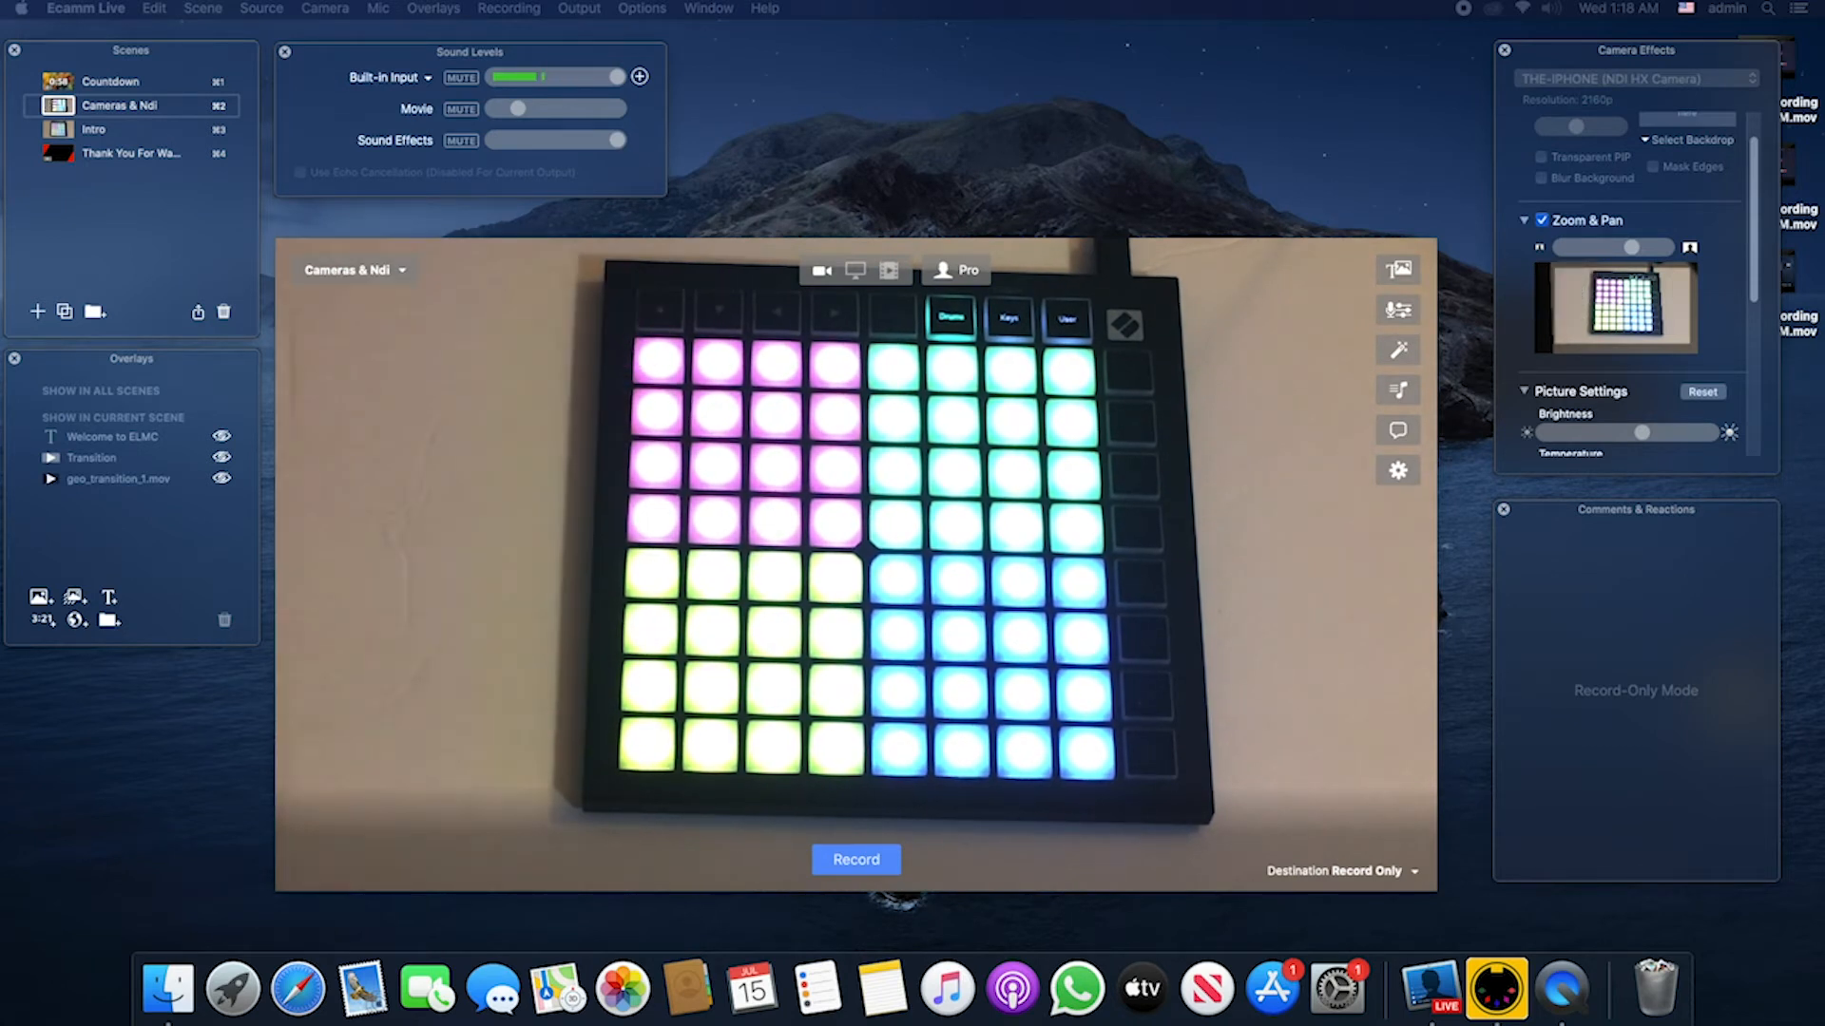
left_click(857, 271)
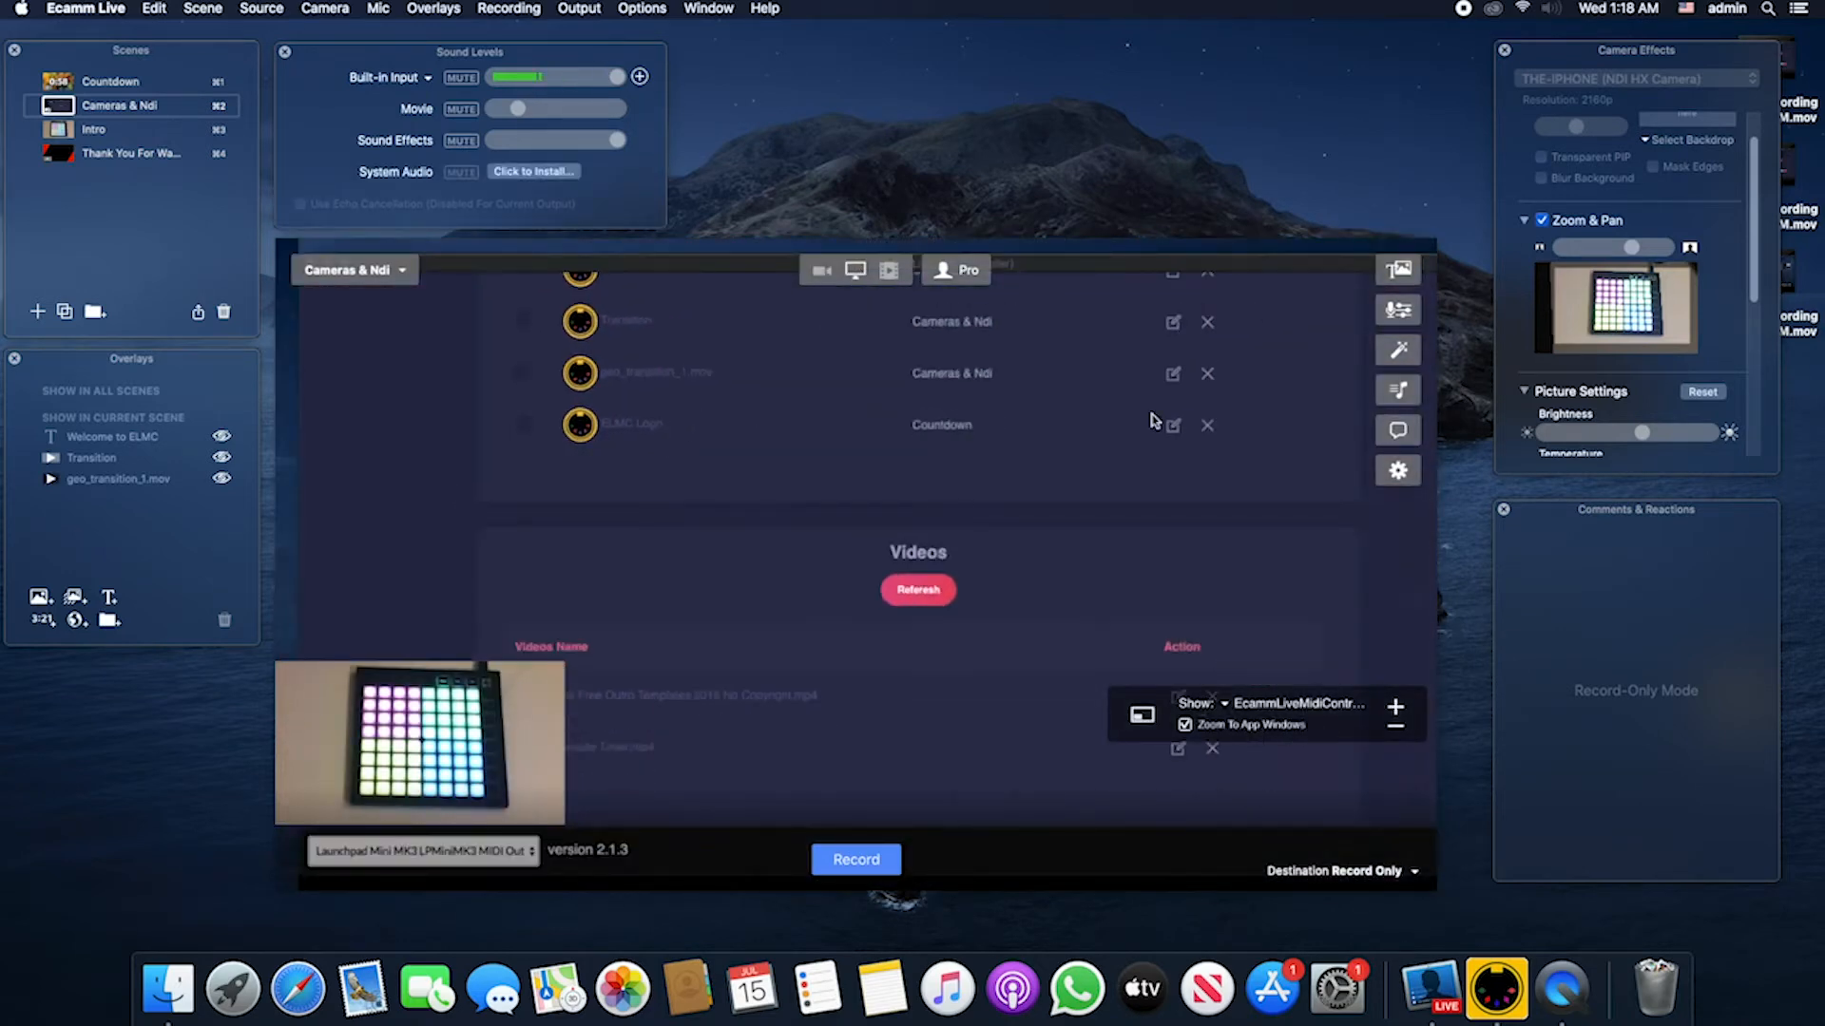
scroll(855, 551, "up", 10)
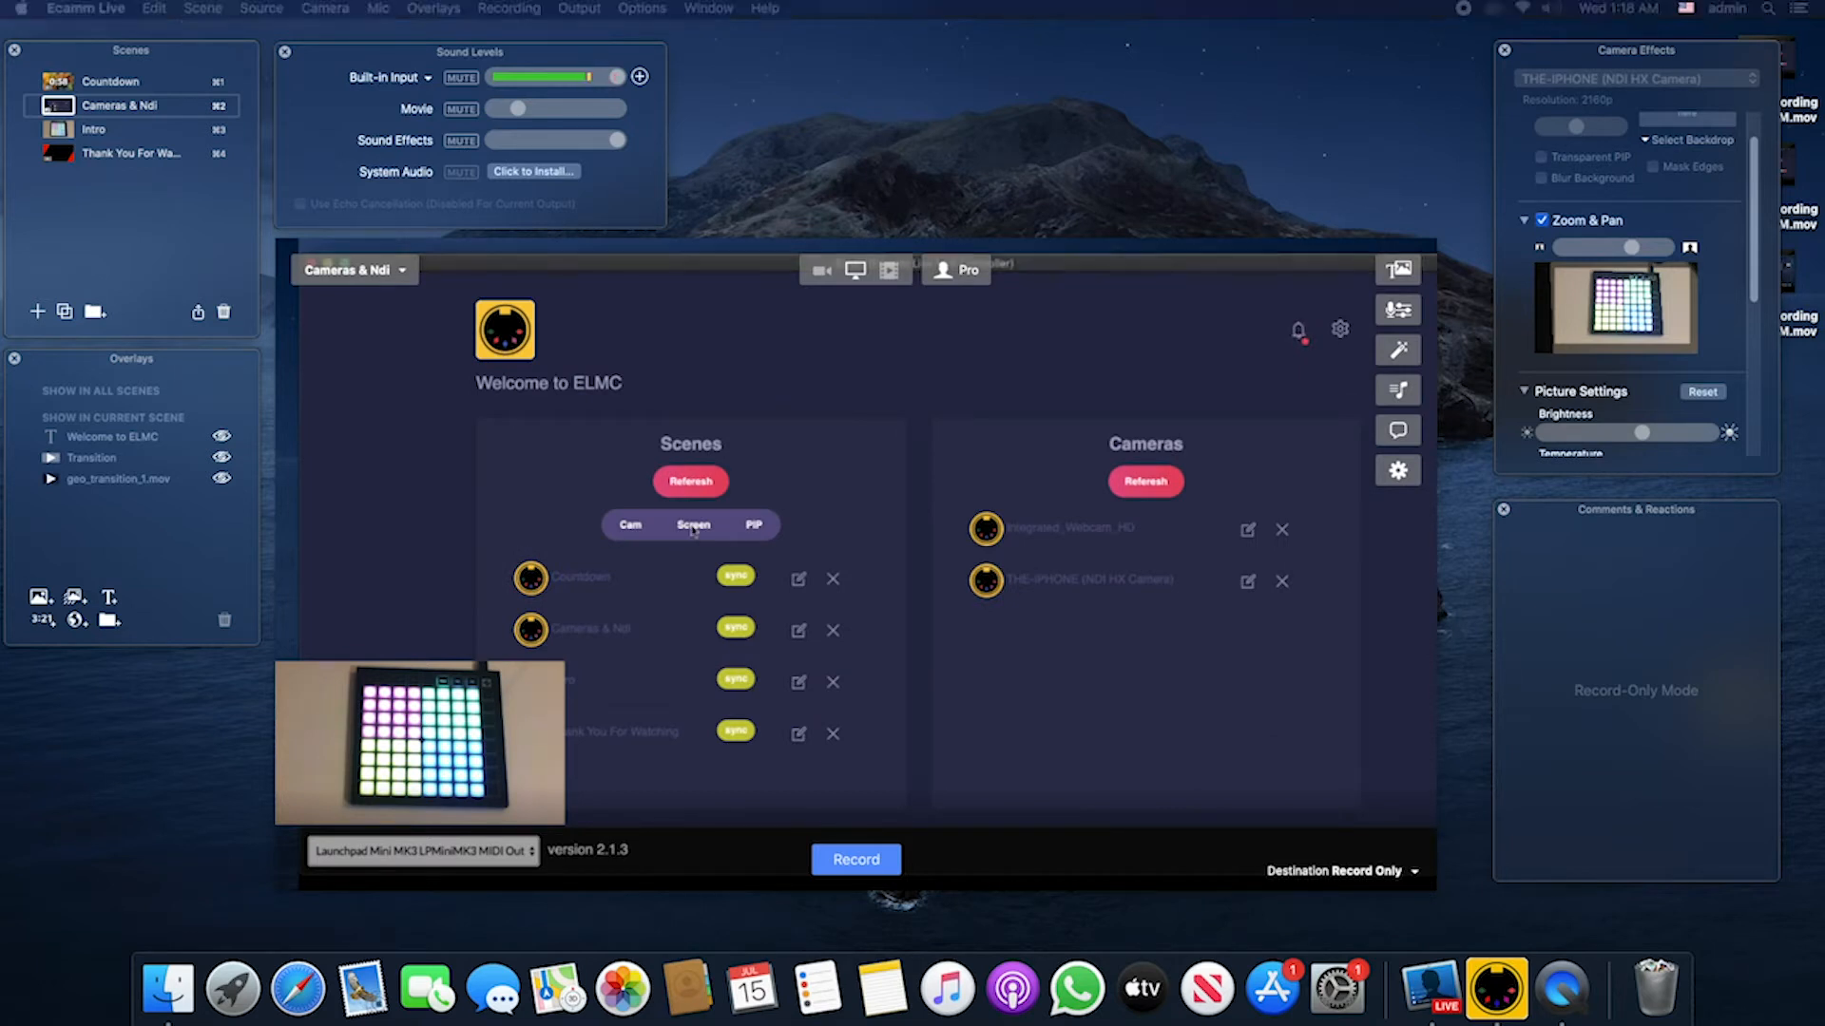
Step: Assign a Launchpad pad to Screen with MIDI Learn (Note On, note 65 (F+3), channel 1, velocity 127) and save it
left_click(693, 526)
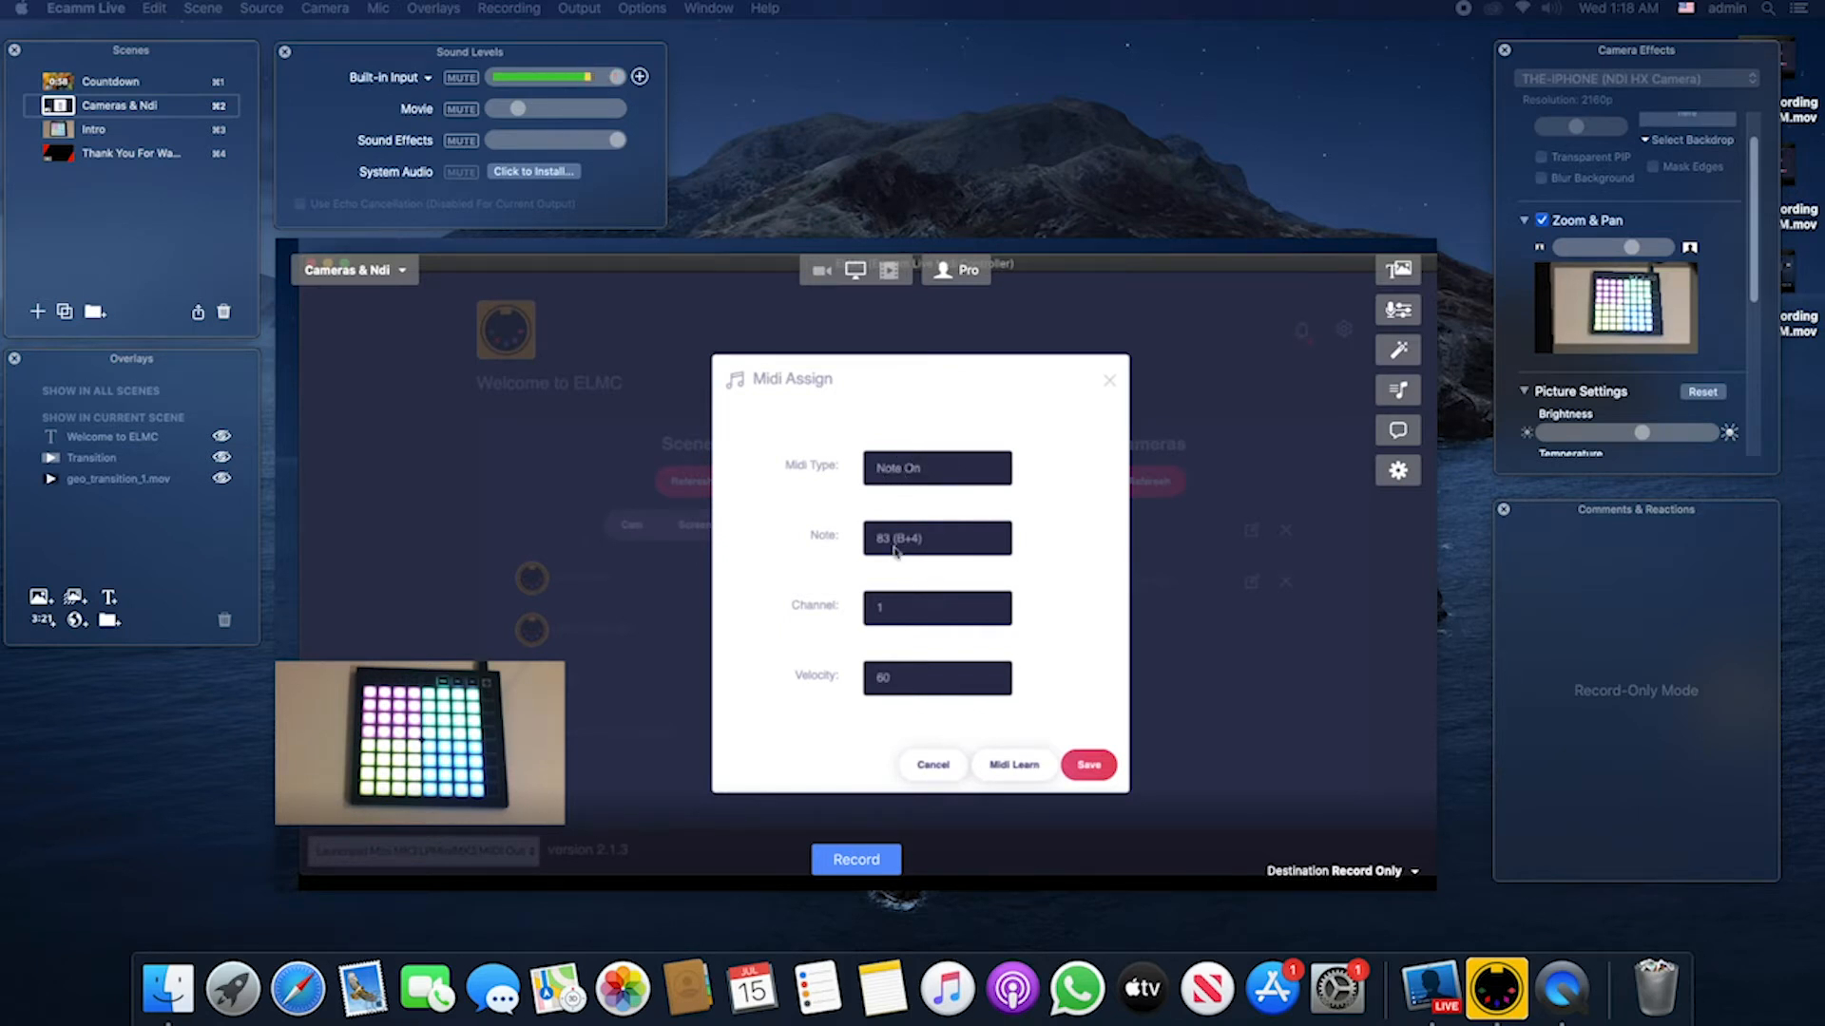
left_click(907, 470)
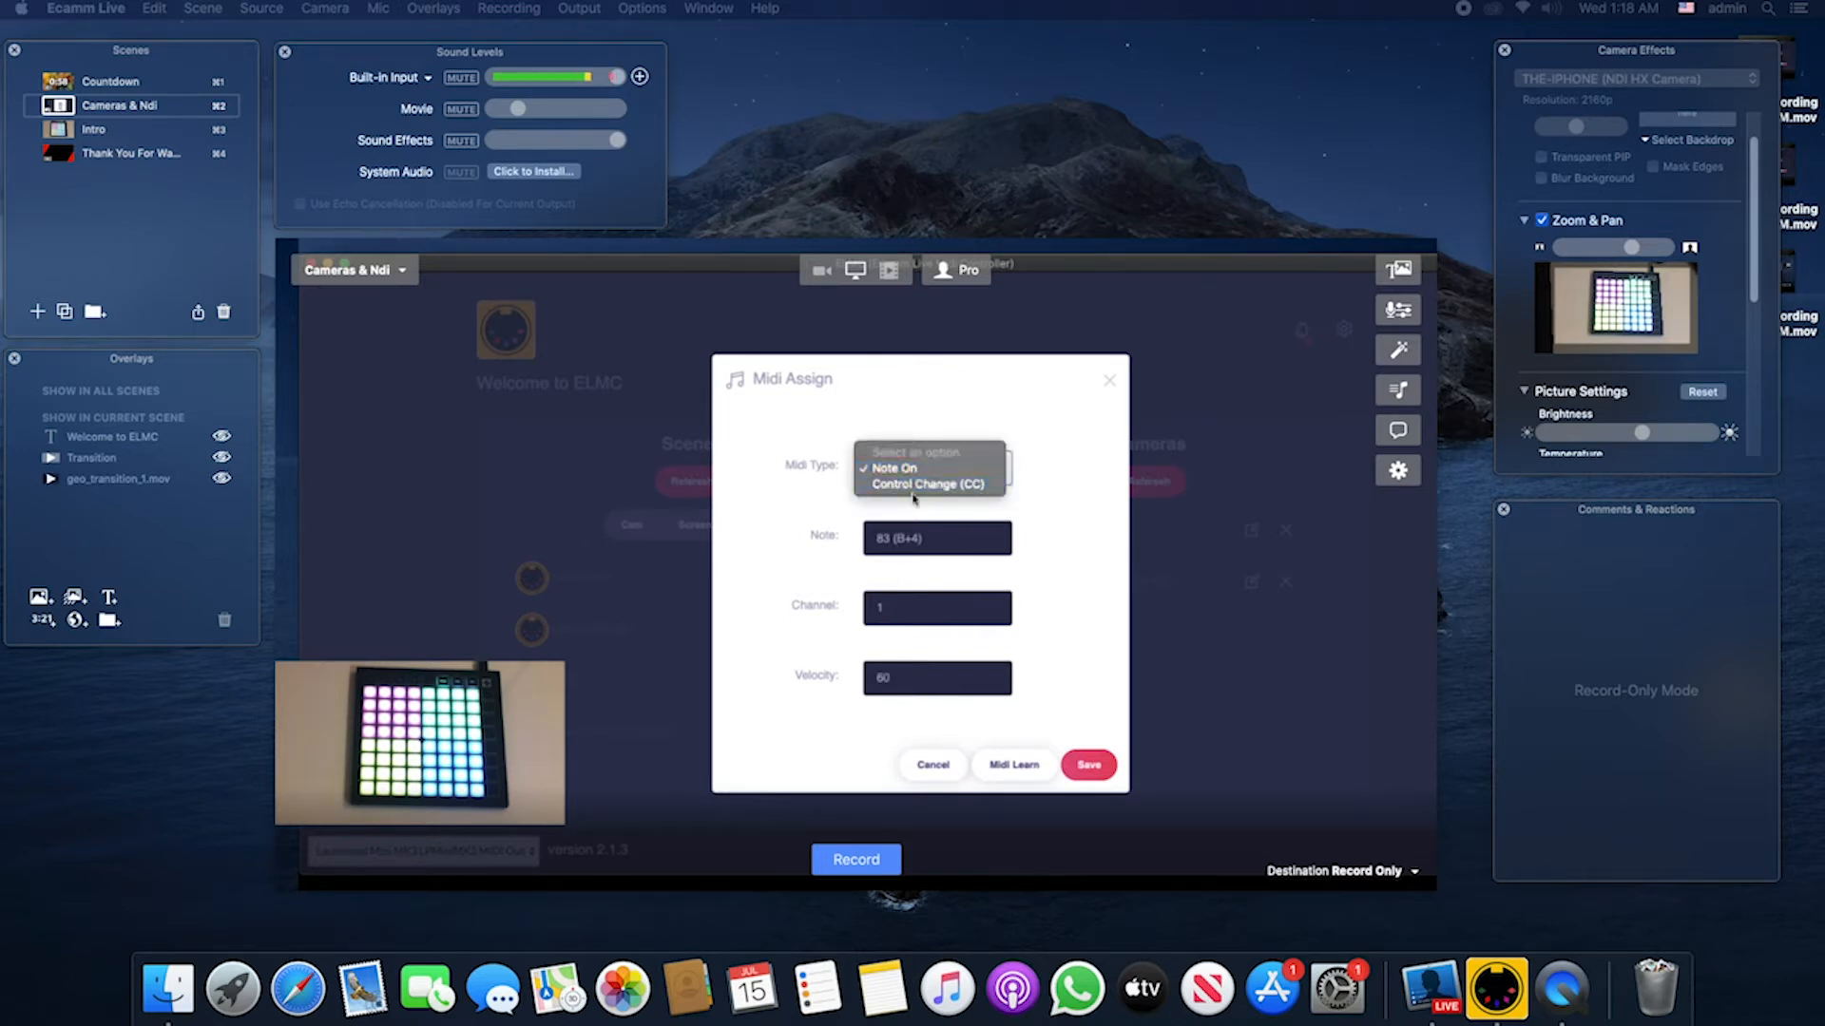
left_click(893, 468)
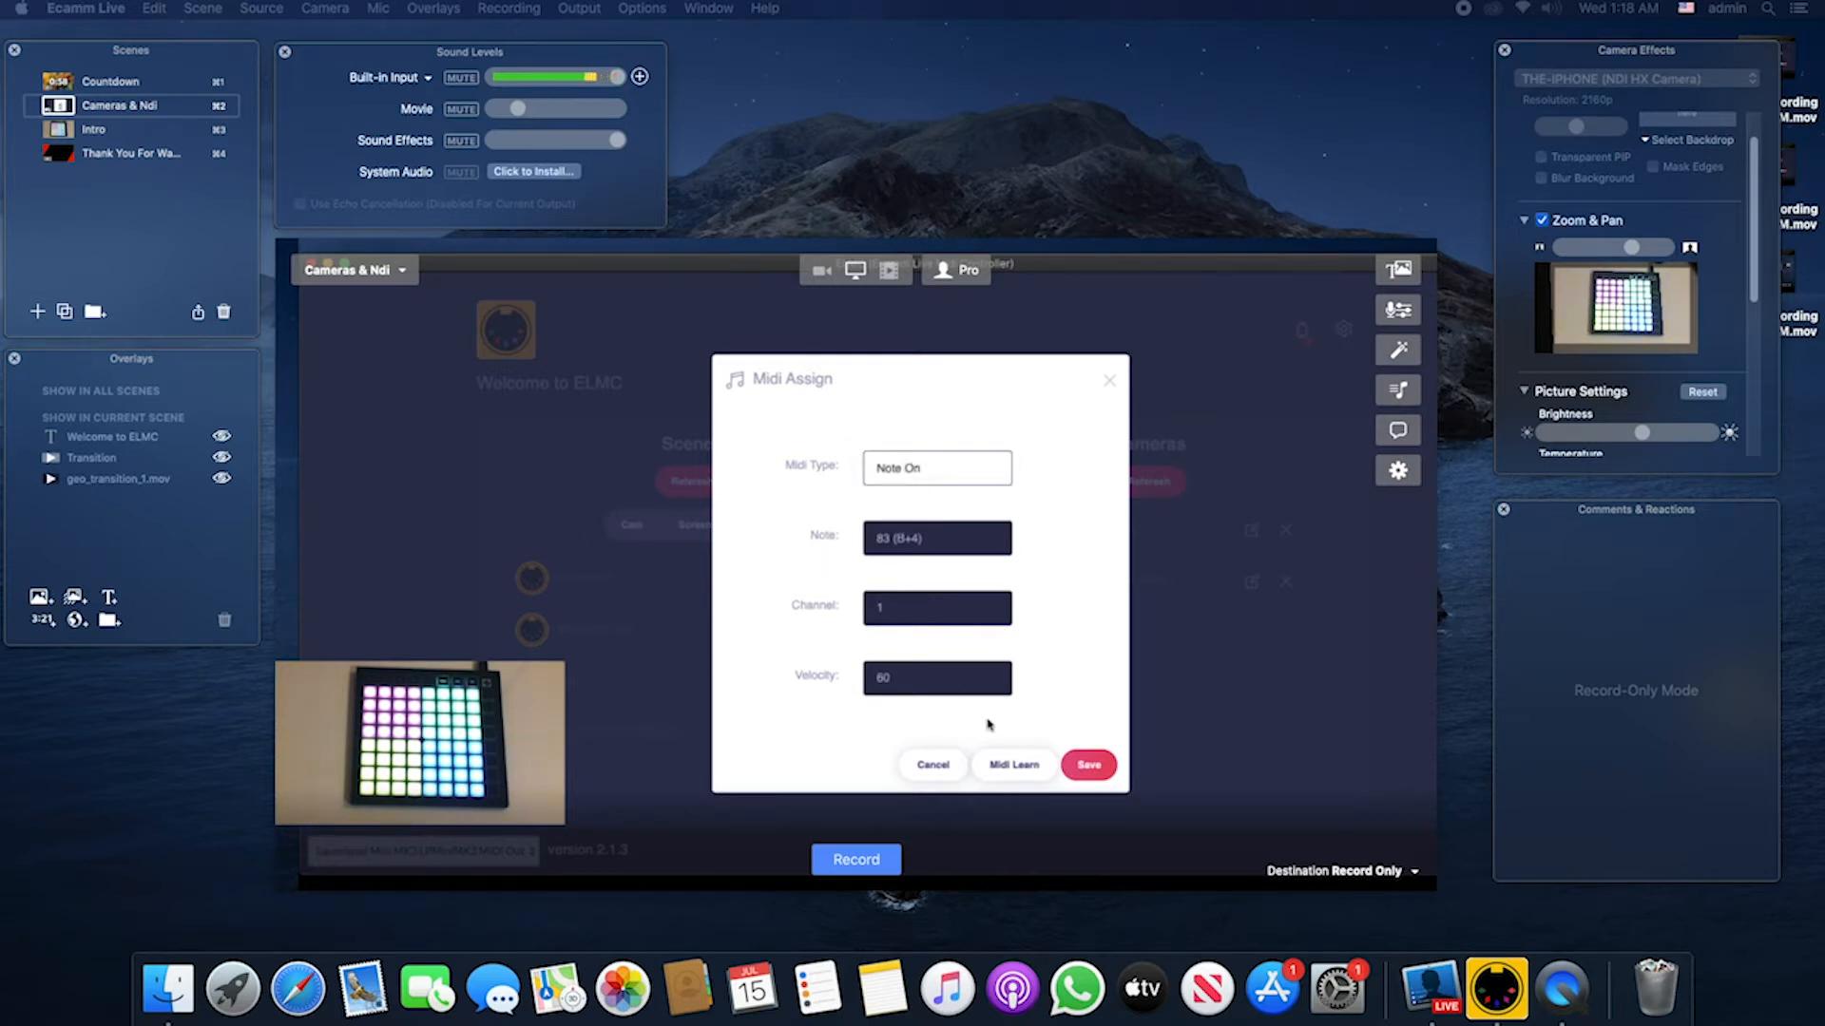
left_click(1023, 768)
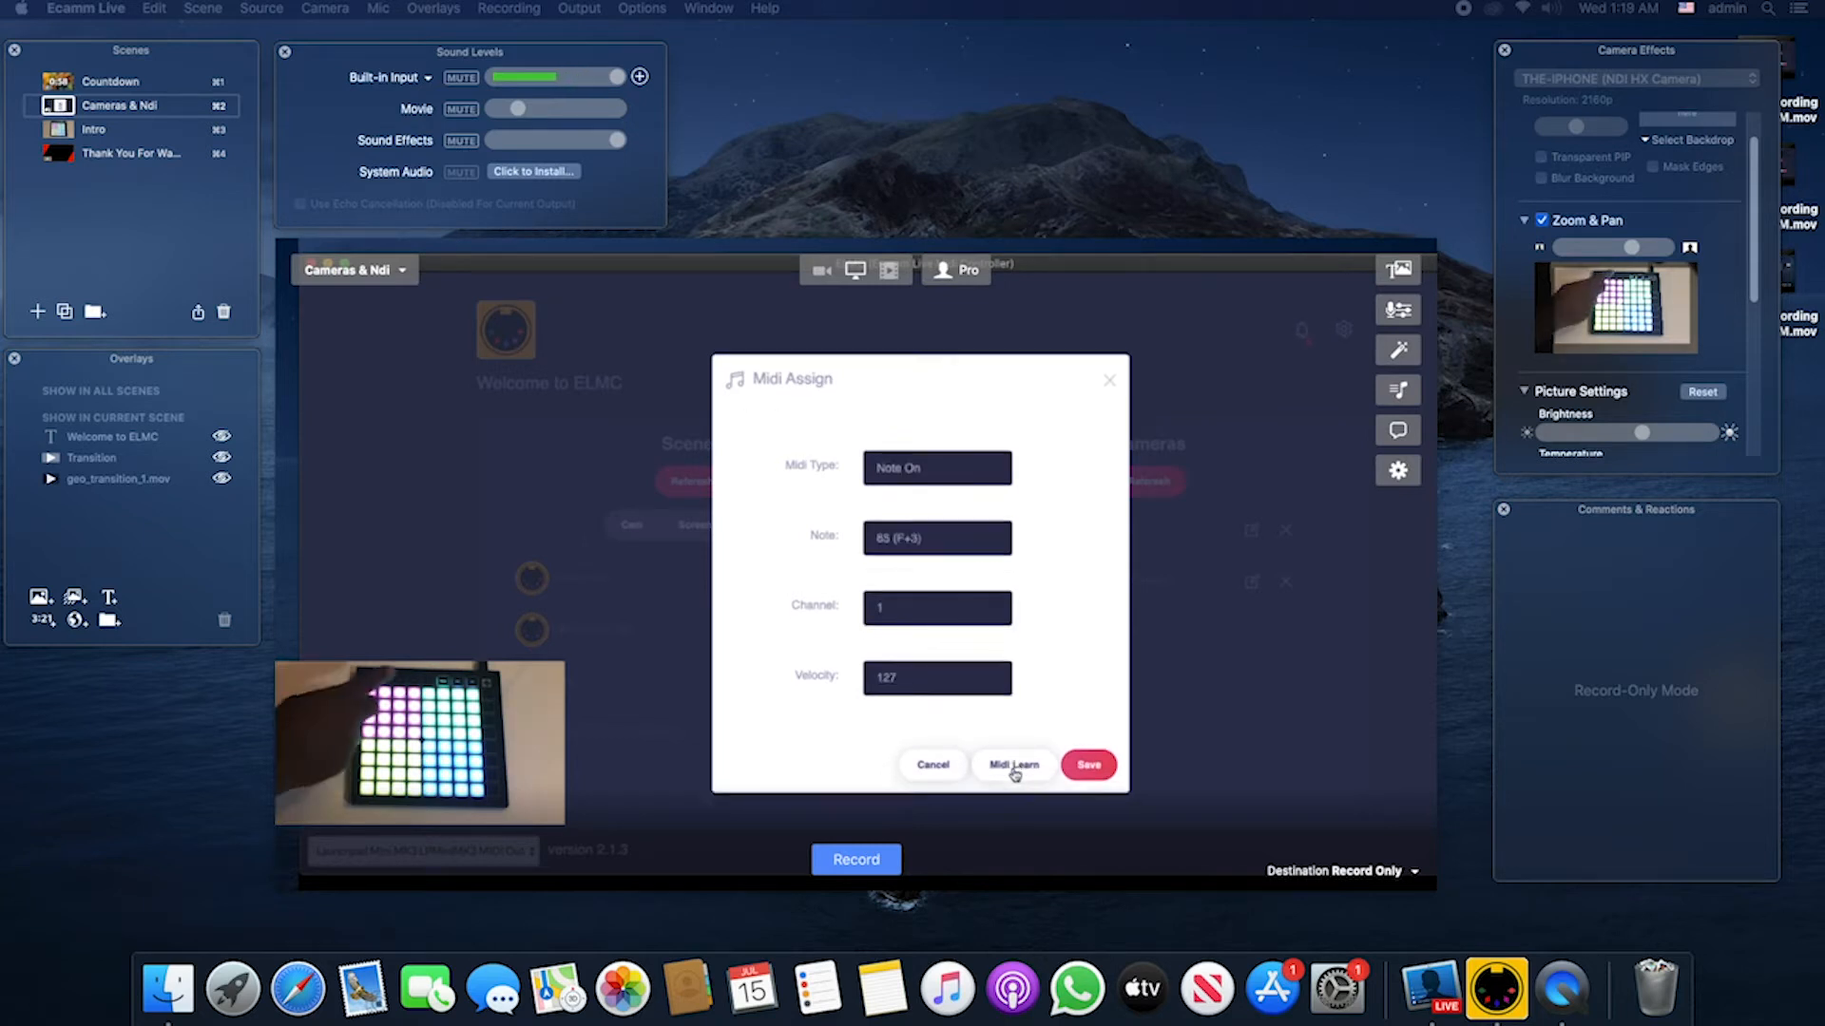
left_click(1087, 765)
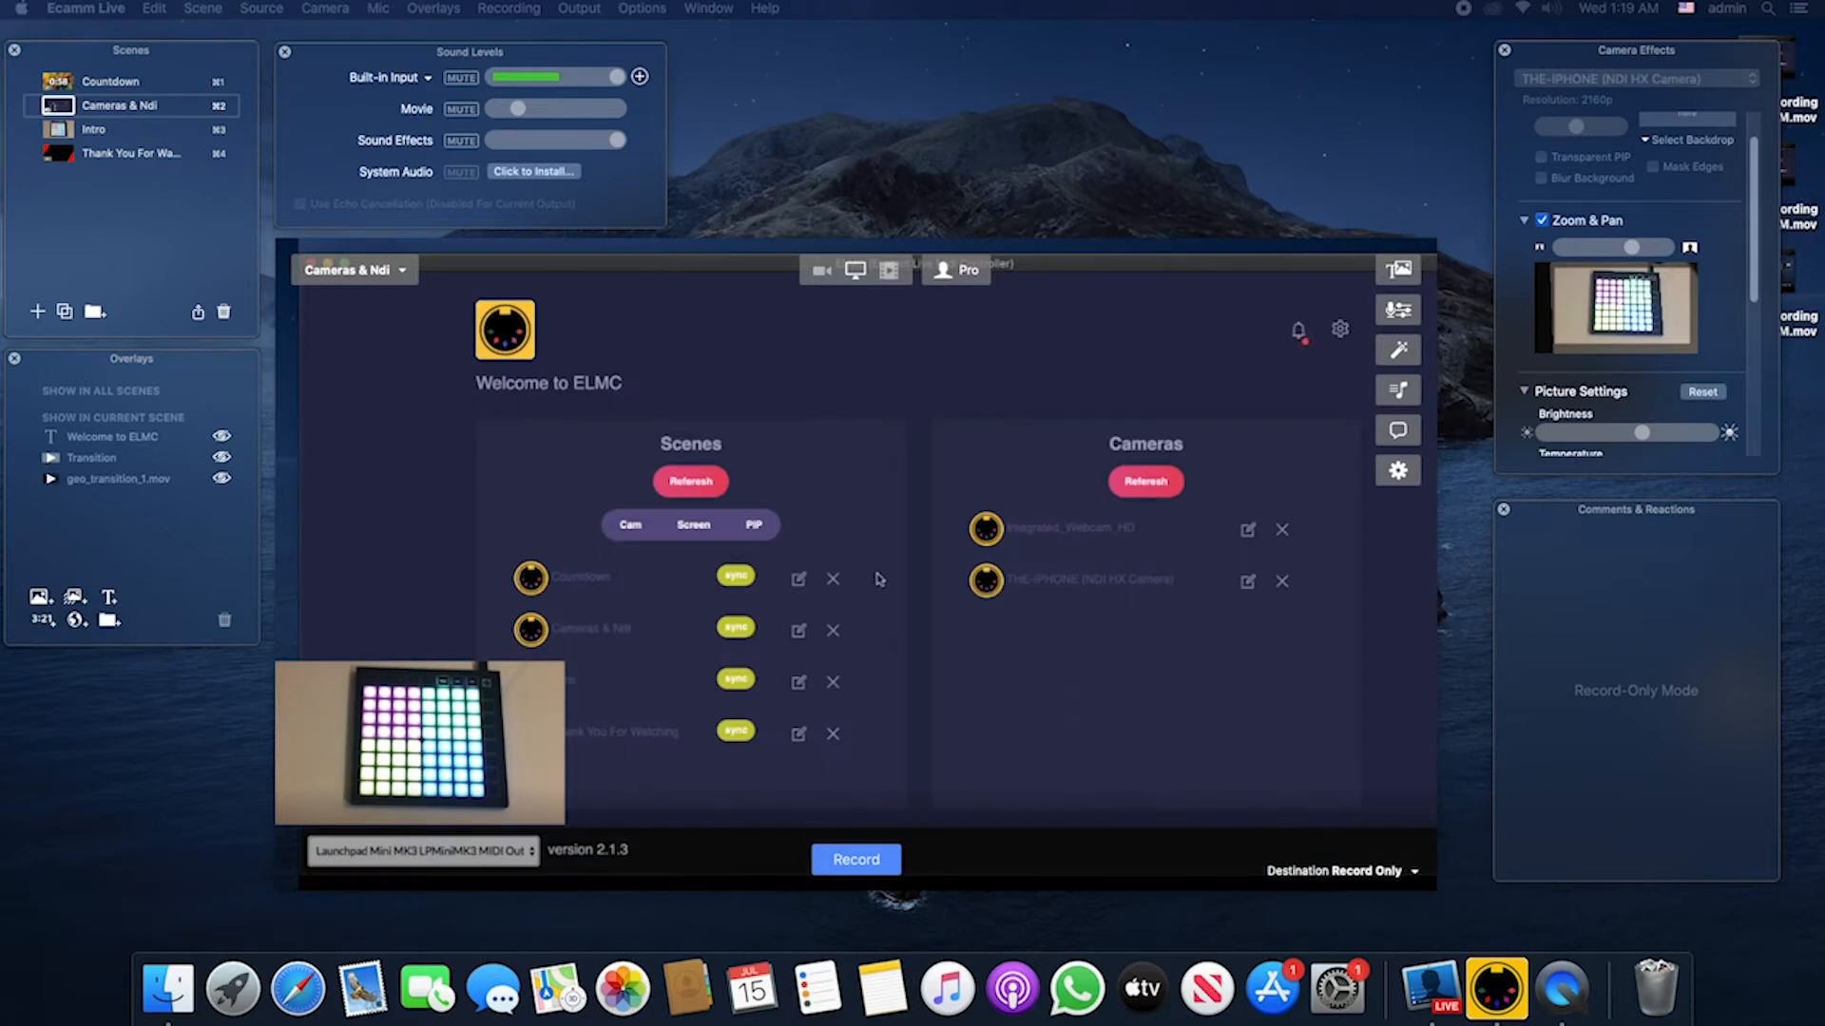
Step: Assign a Launchpad pad to PIP with MIDI Learn (Note On, note 66 (F#+3), channel 1, velocity 127) and save it
left_click(756, 527)
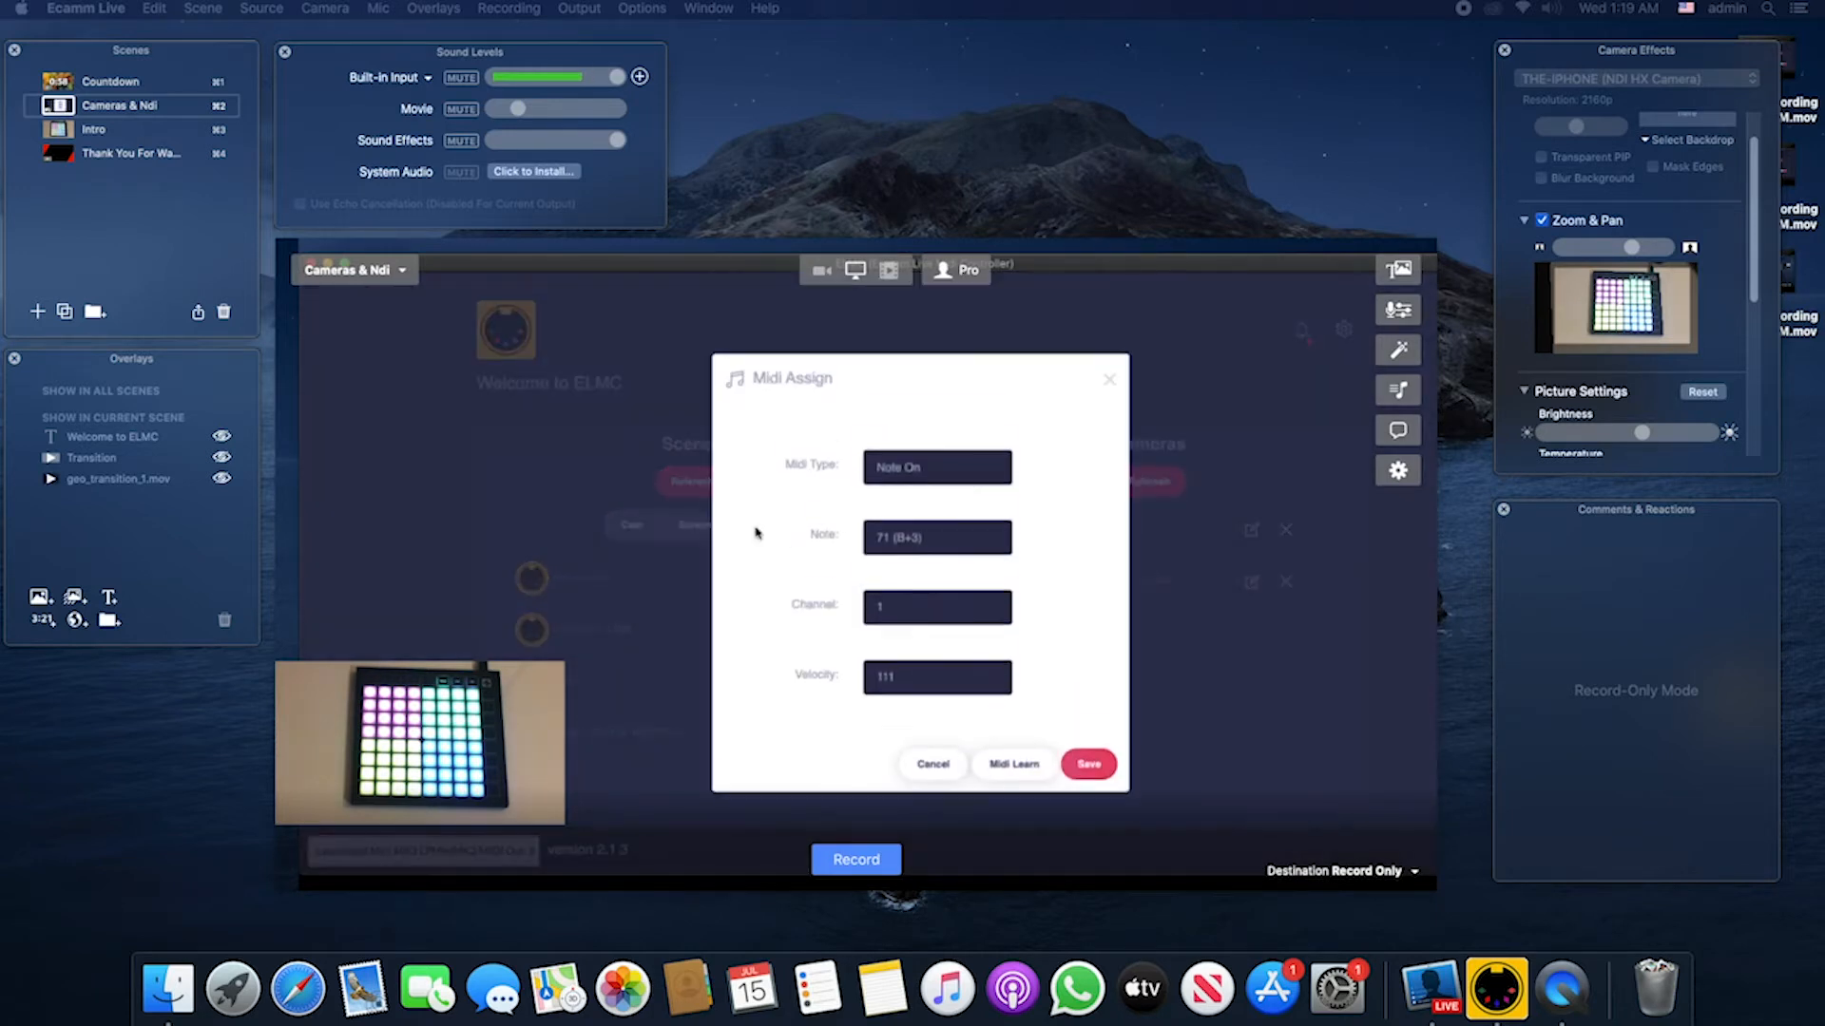
left_click(1001, 766)
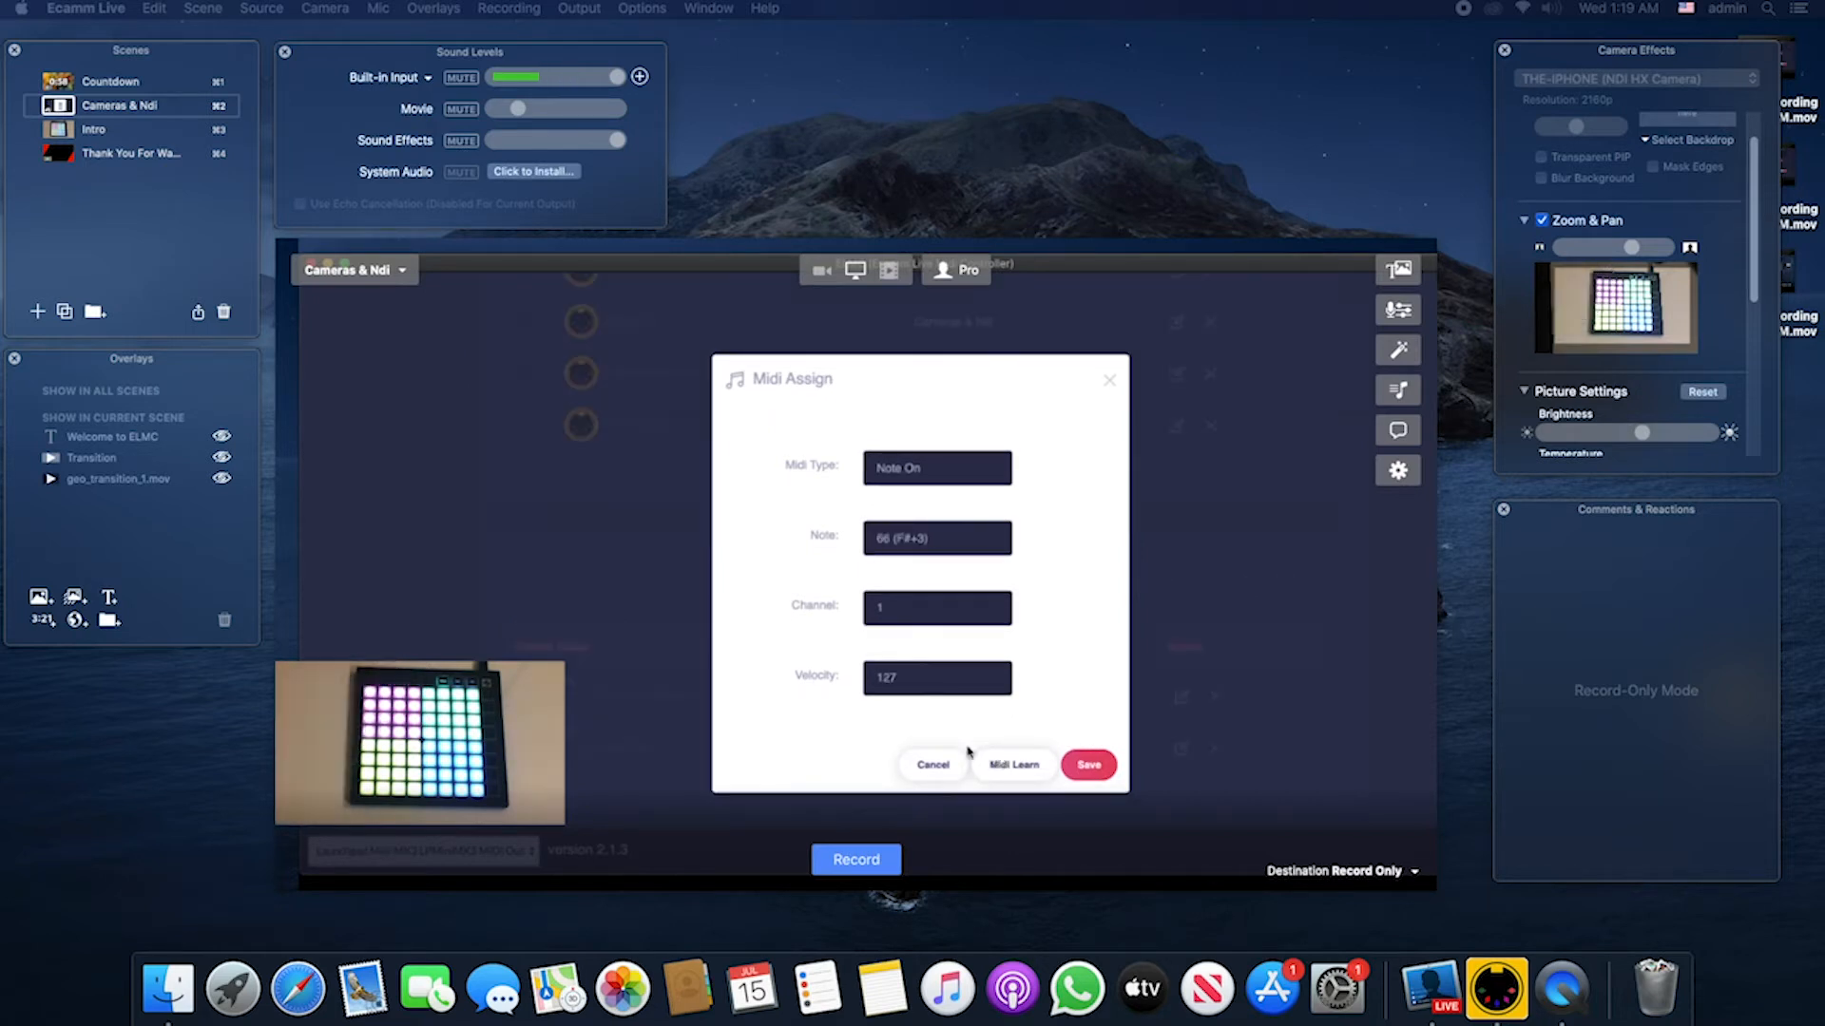
left_click(1066, 769)
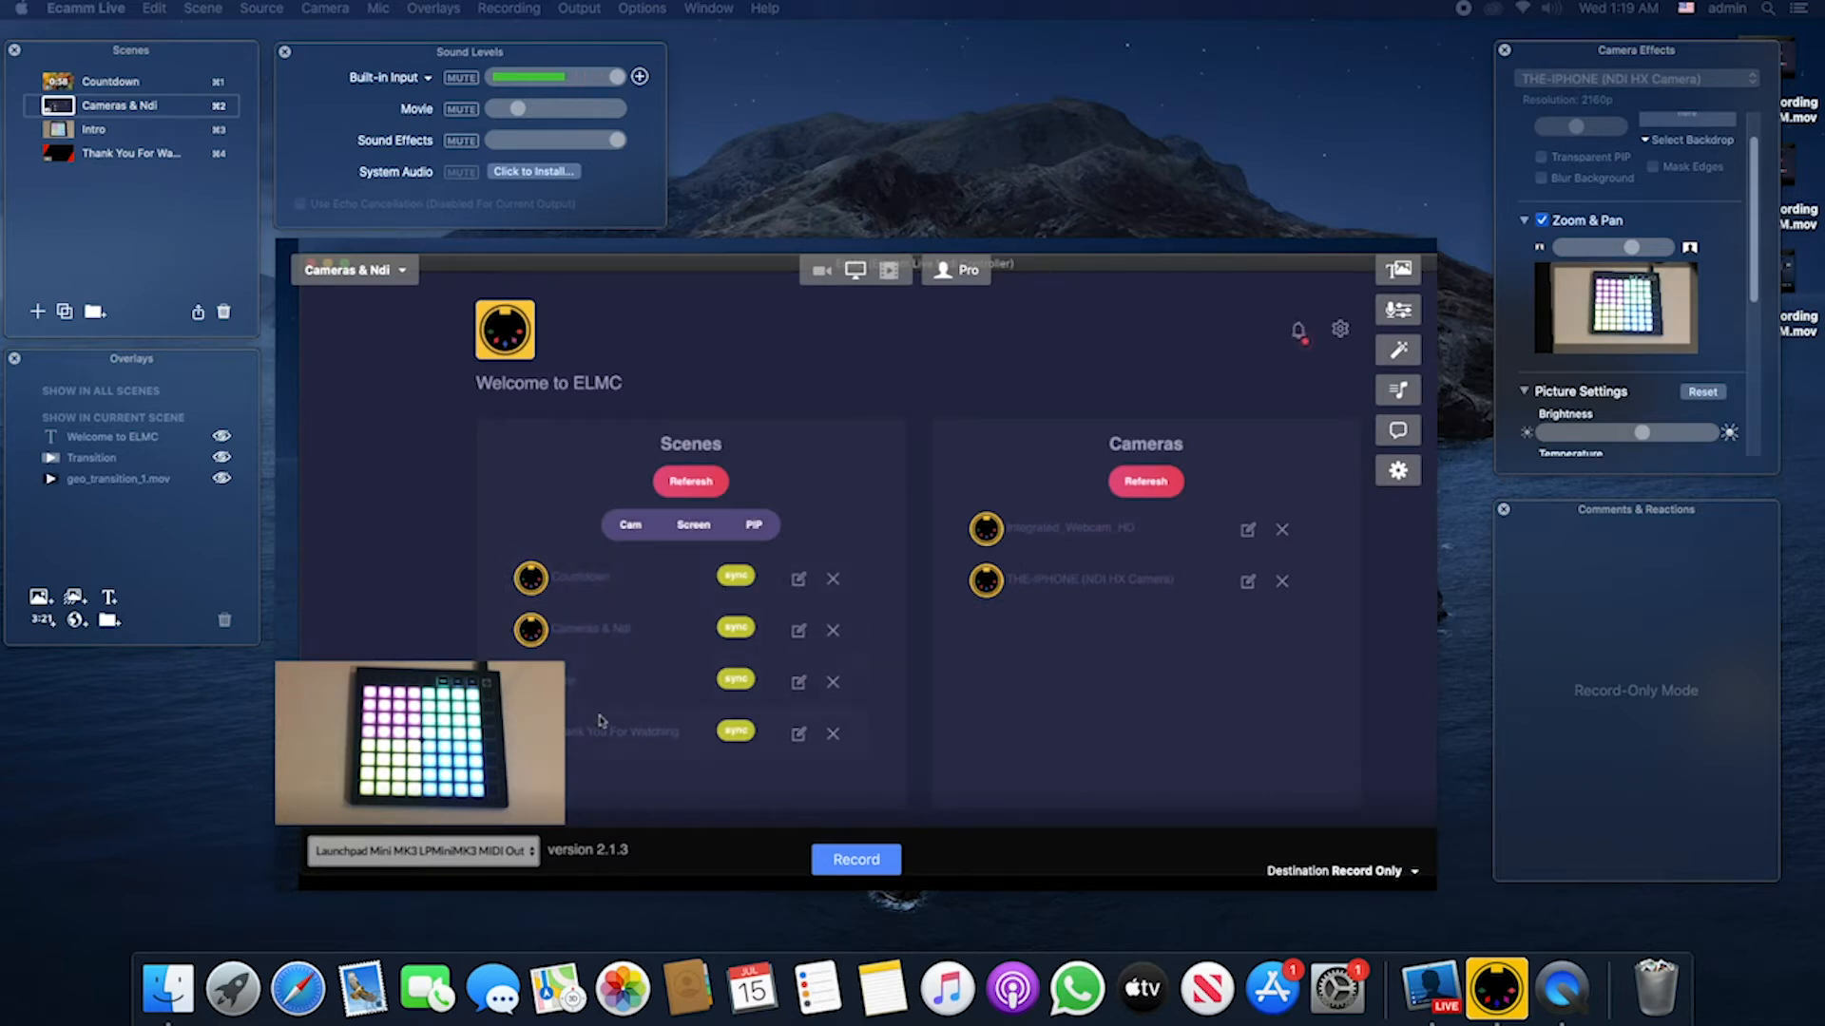
Step: Assign a pad to the Countdown scene with MIDI Learn (Note On, note 96 (C+6), channel 1, velocity 127) and save it
left_click(799, 586)
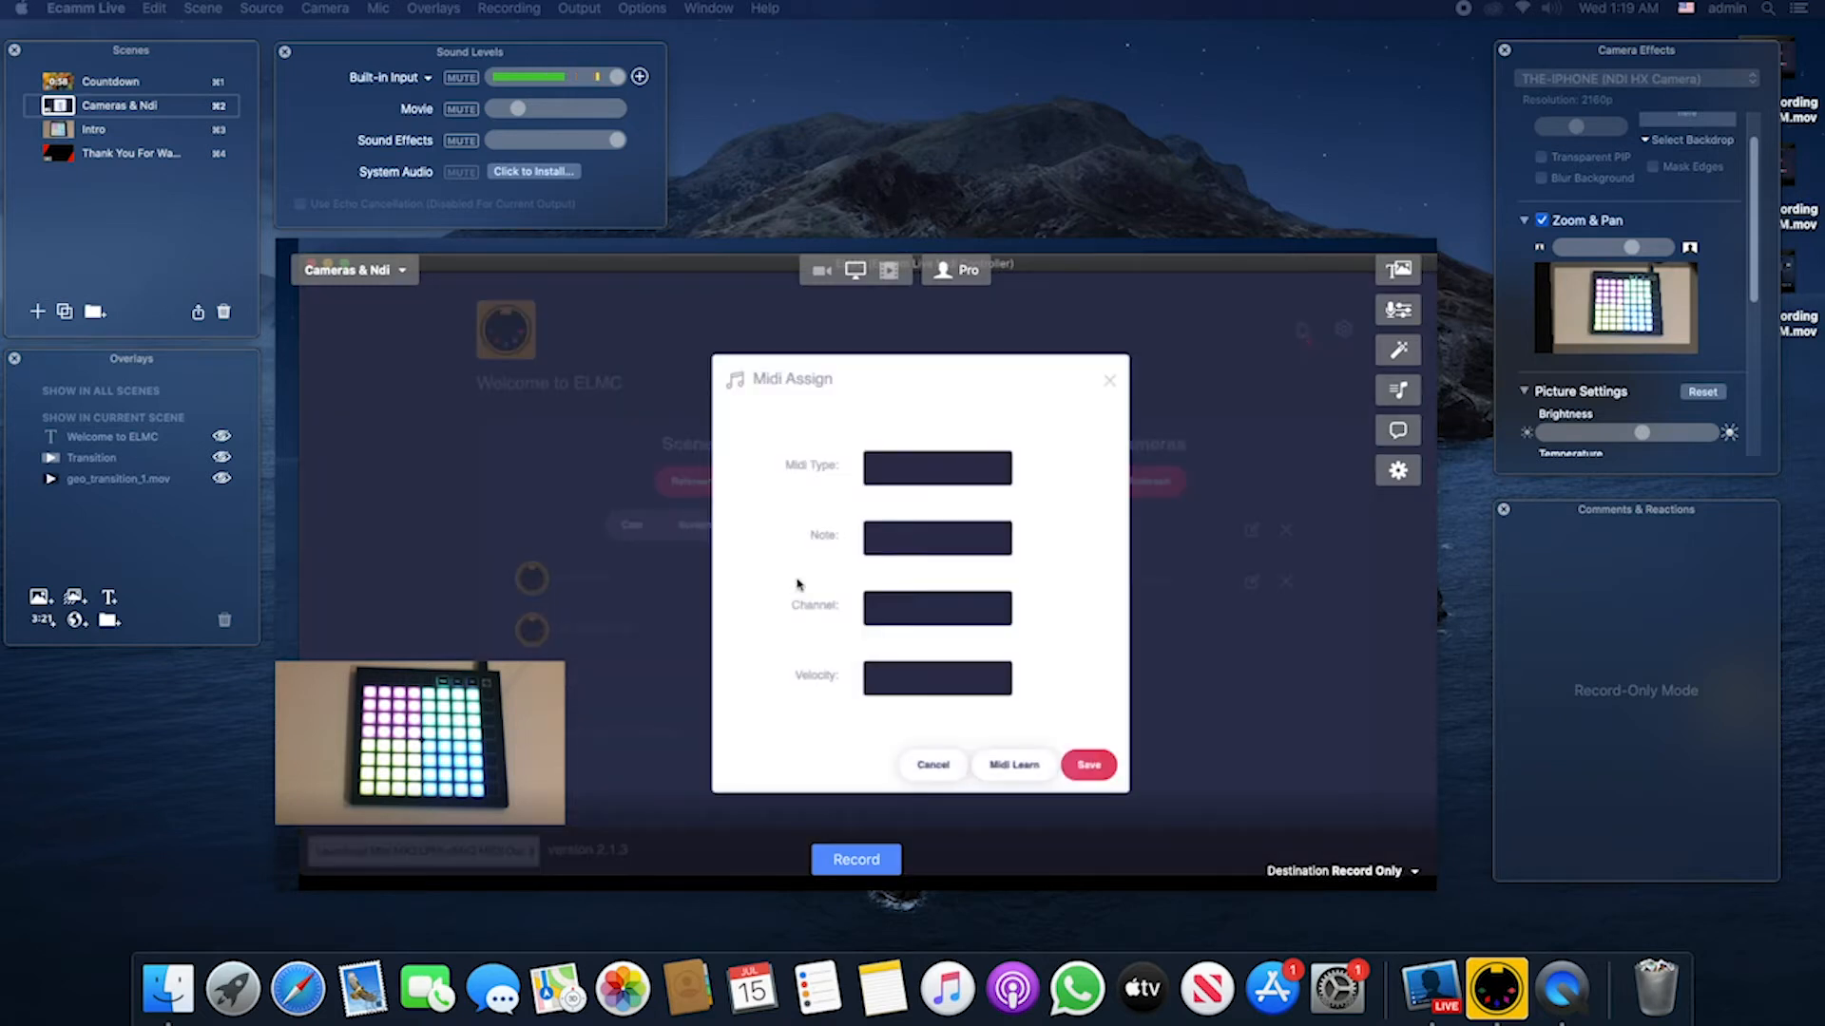
left_click(1007, 773)
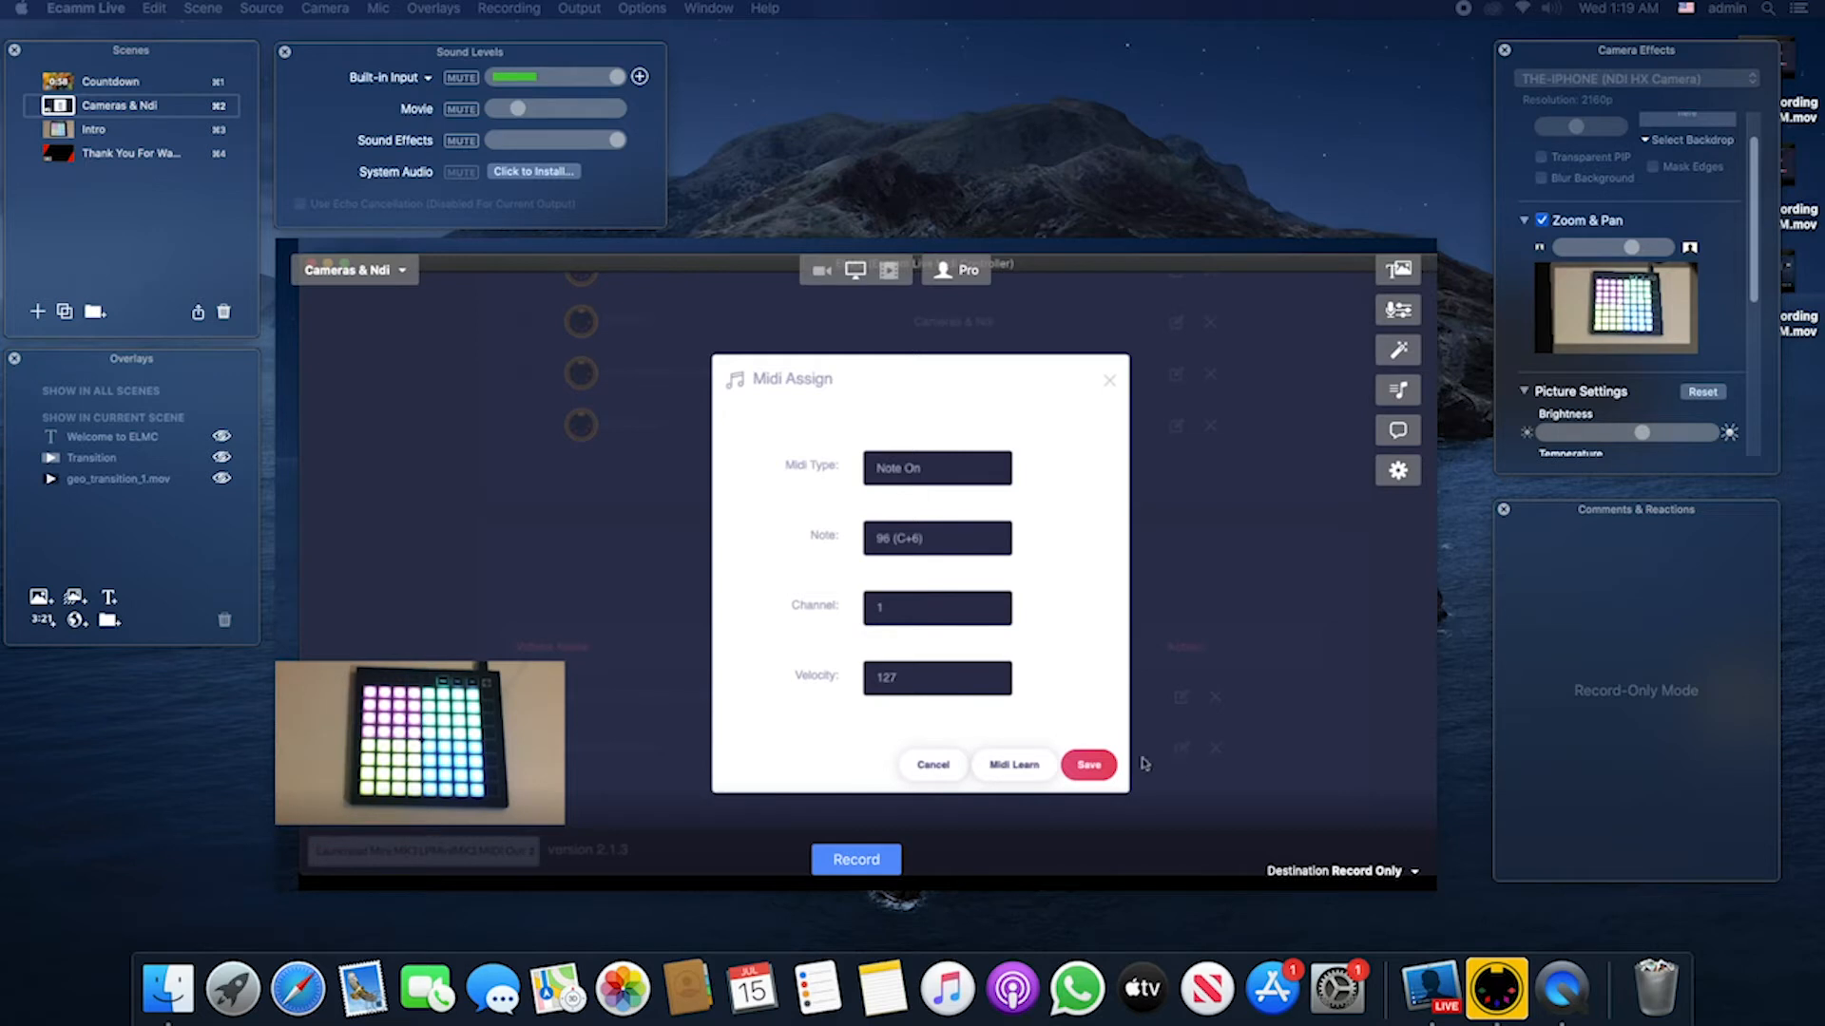
left_click(1098, 771)
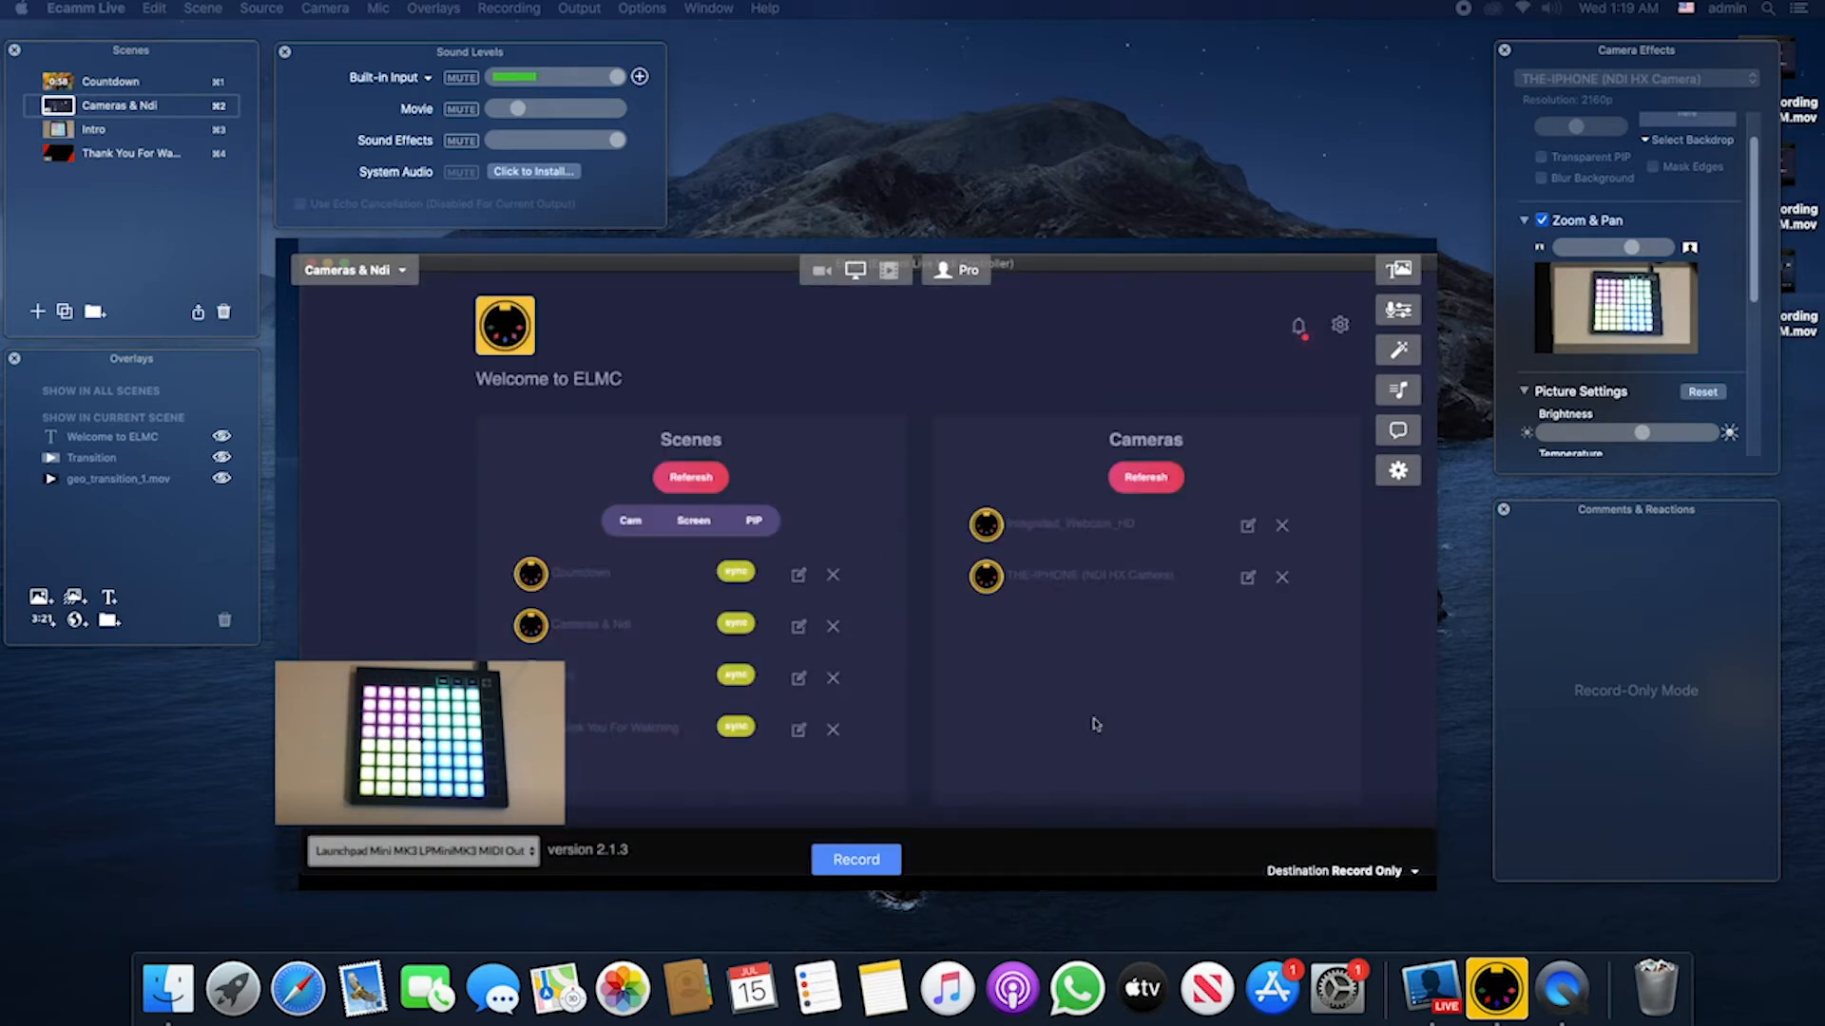
Step: Assign a Launchpad pad to the Cameras & Ndi scene with MIDI Learn and save the assignment
left_click(798, 626)
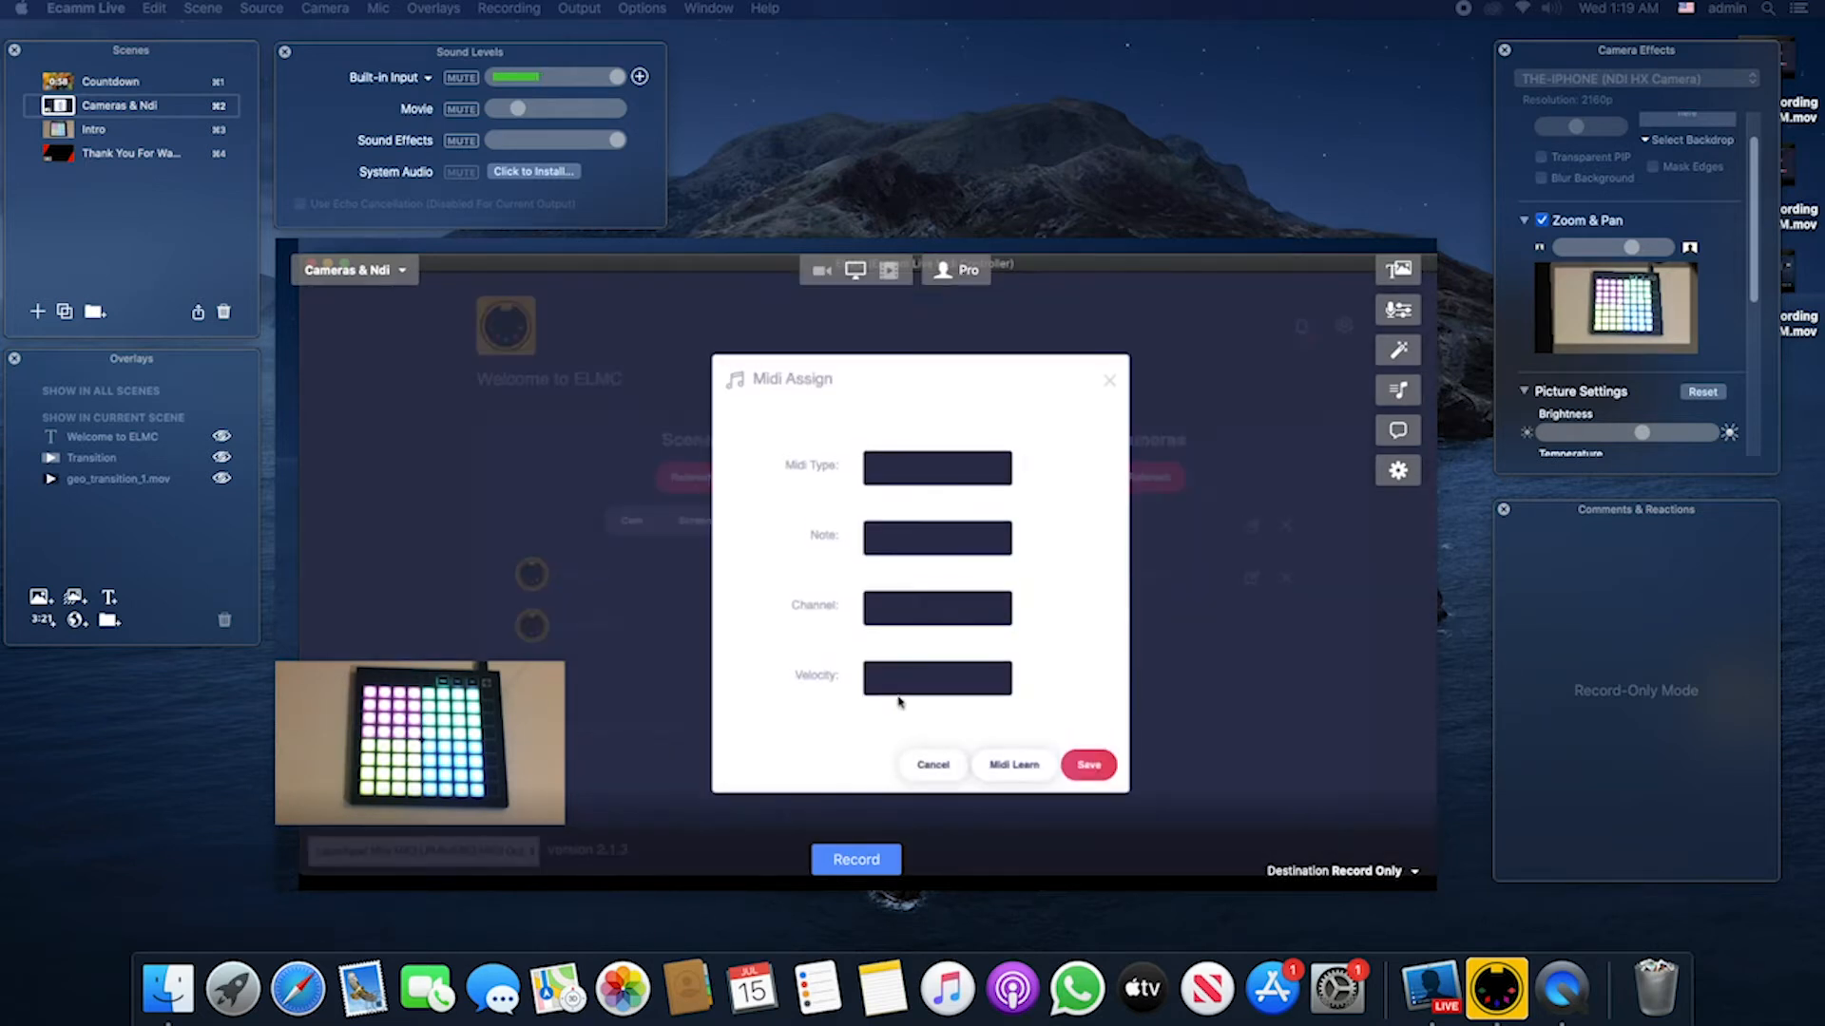
left_click(1010, 768)
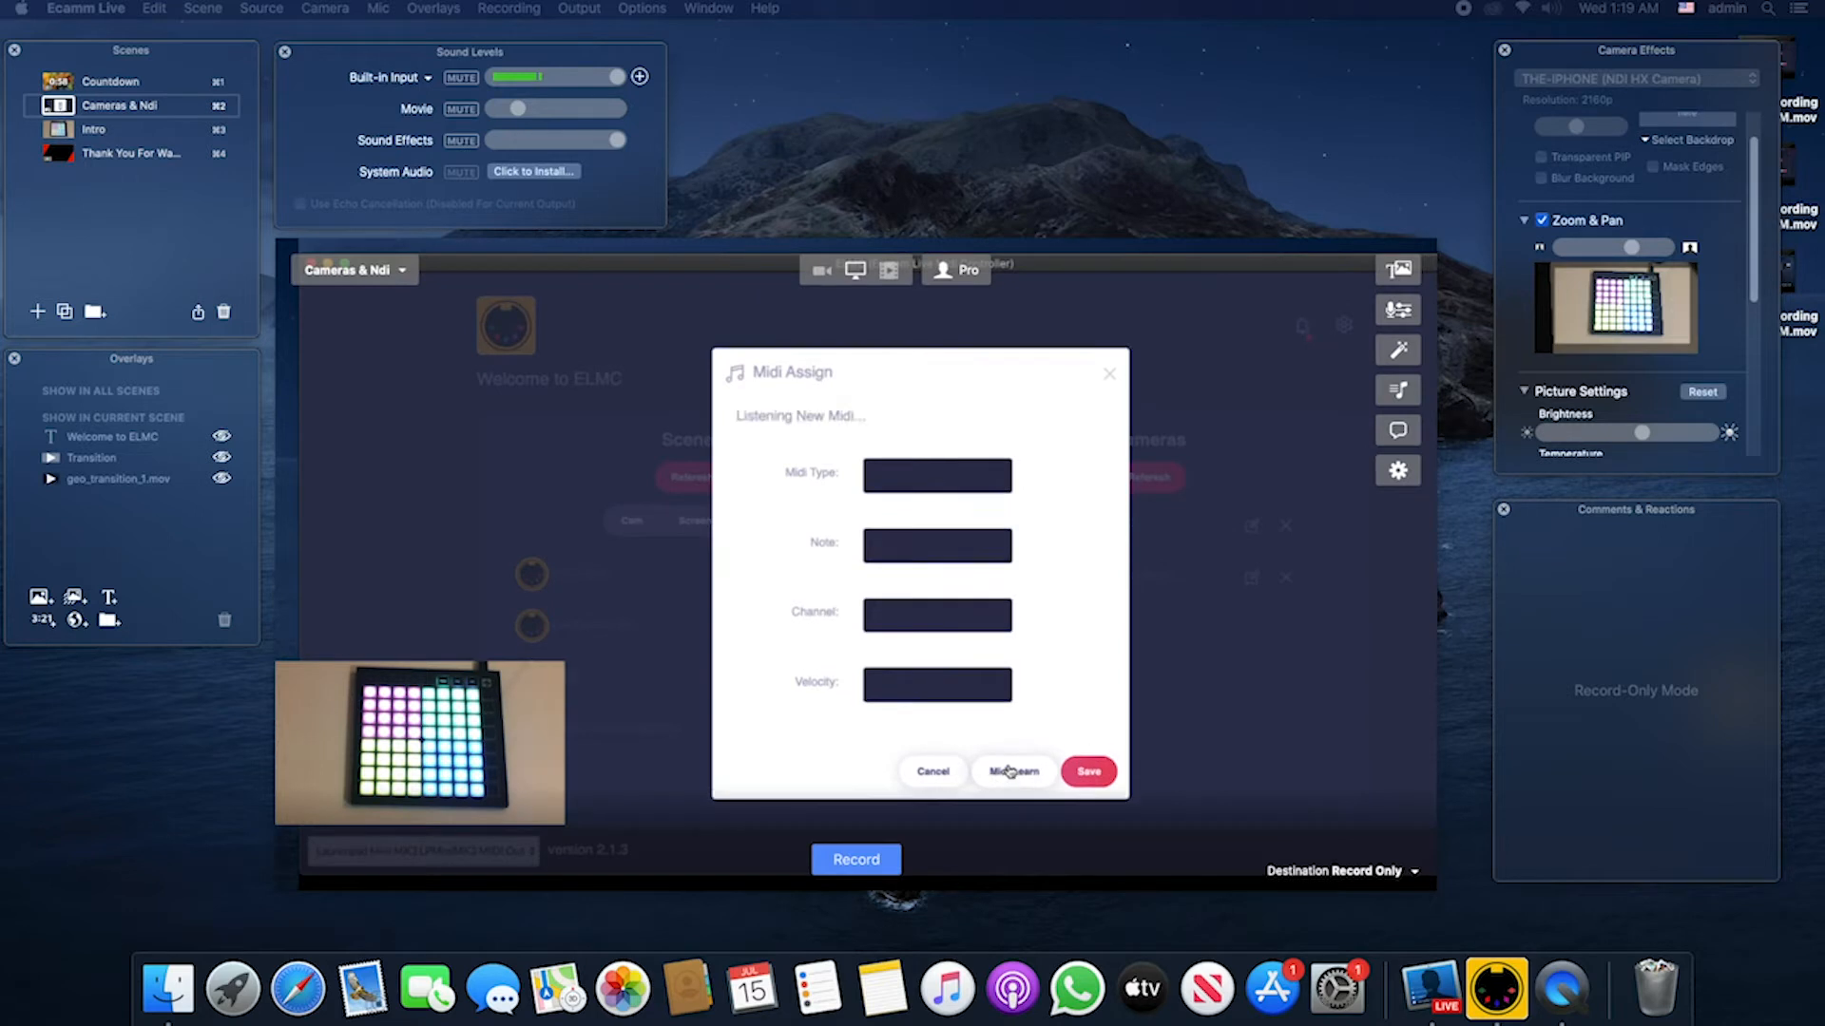
left_click(1082, 768)
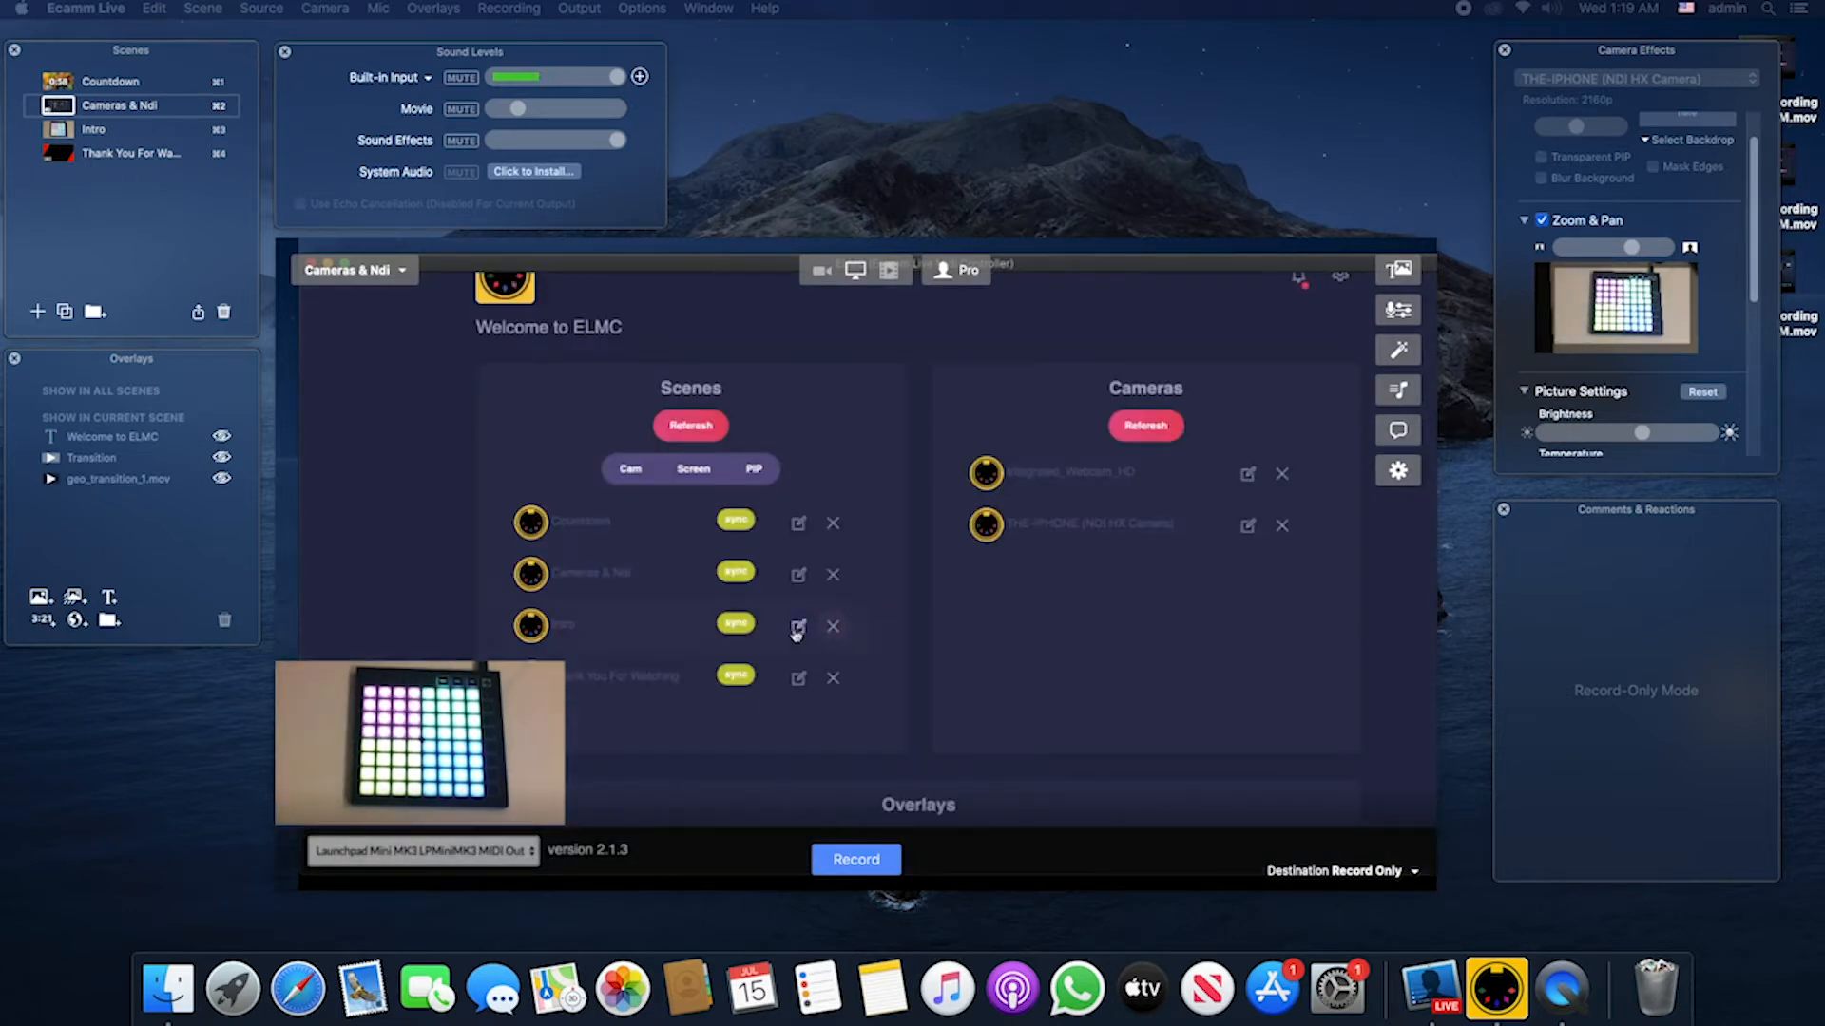
Step: Assign a pad to the Intro scene with MIDI Learn (Note On, note 98 (D+6), channel 1, velocity 127) and save it
left_click(799, 629)
left_click(1024, 768)
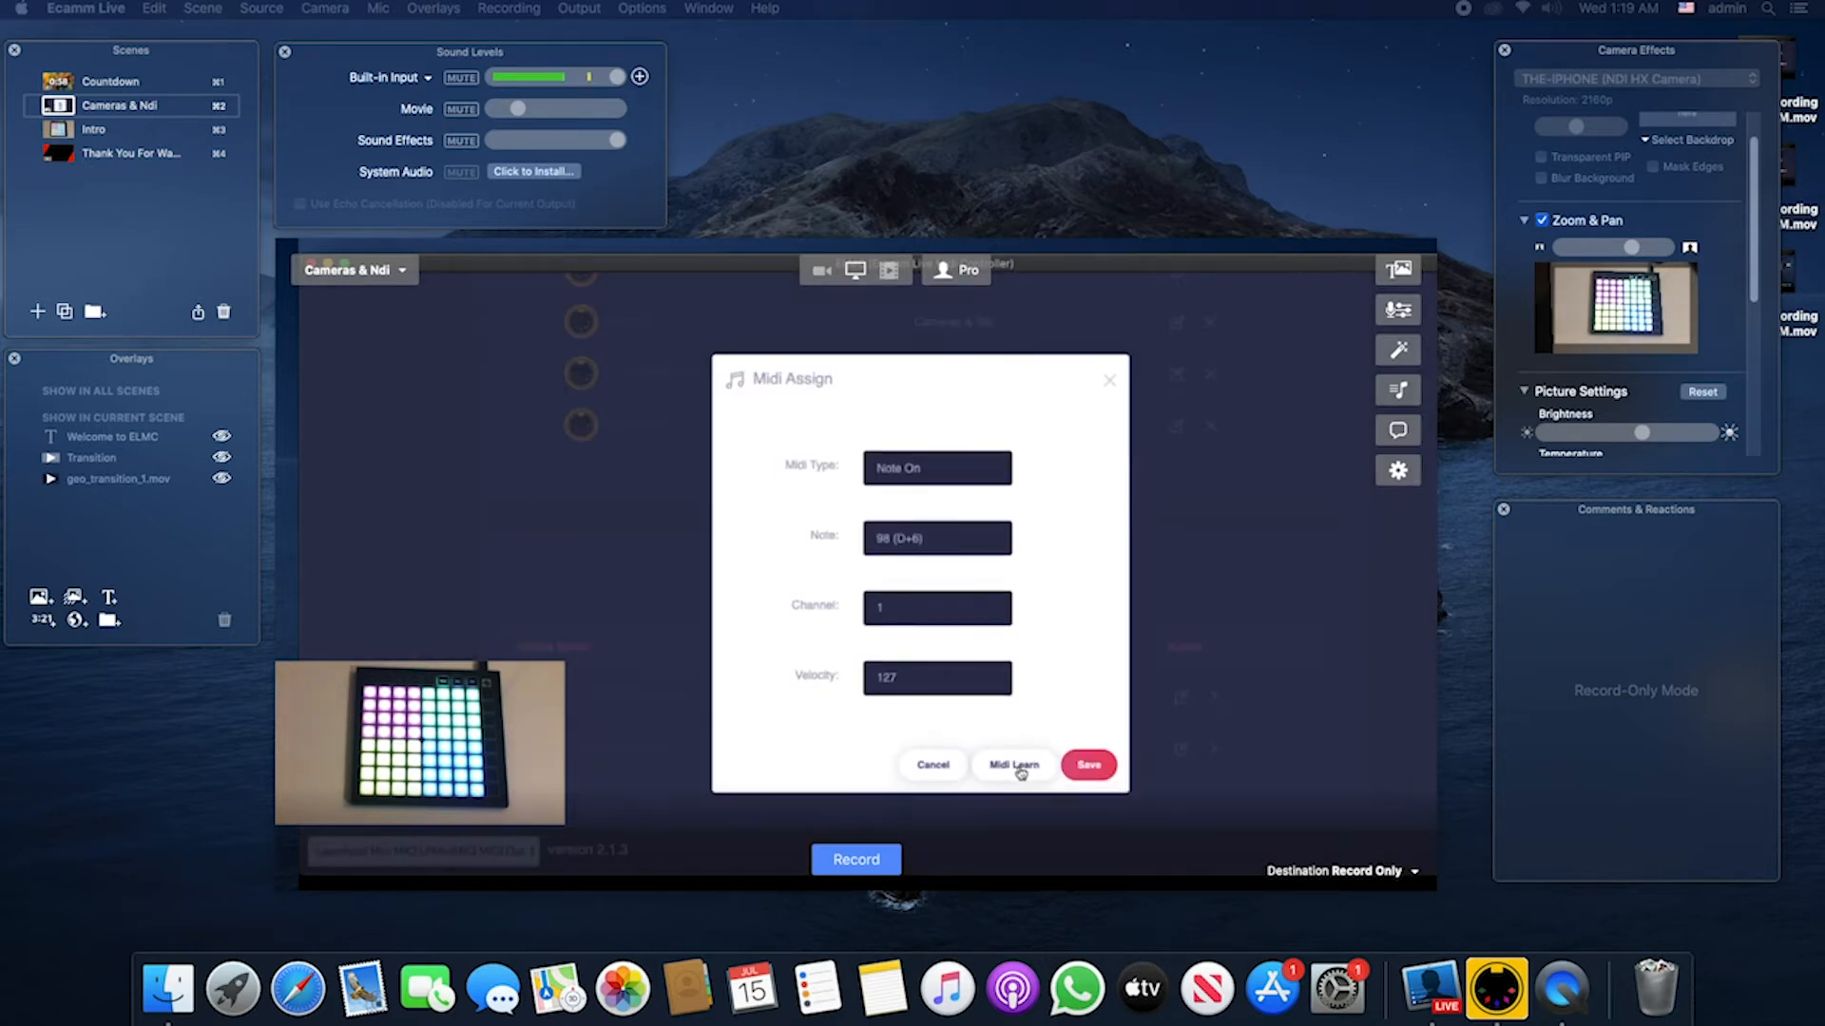
left_click(1088, 772)
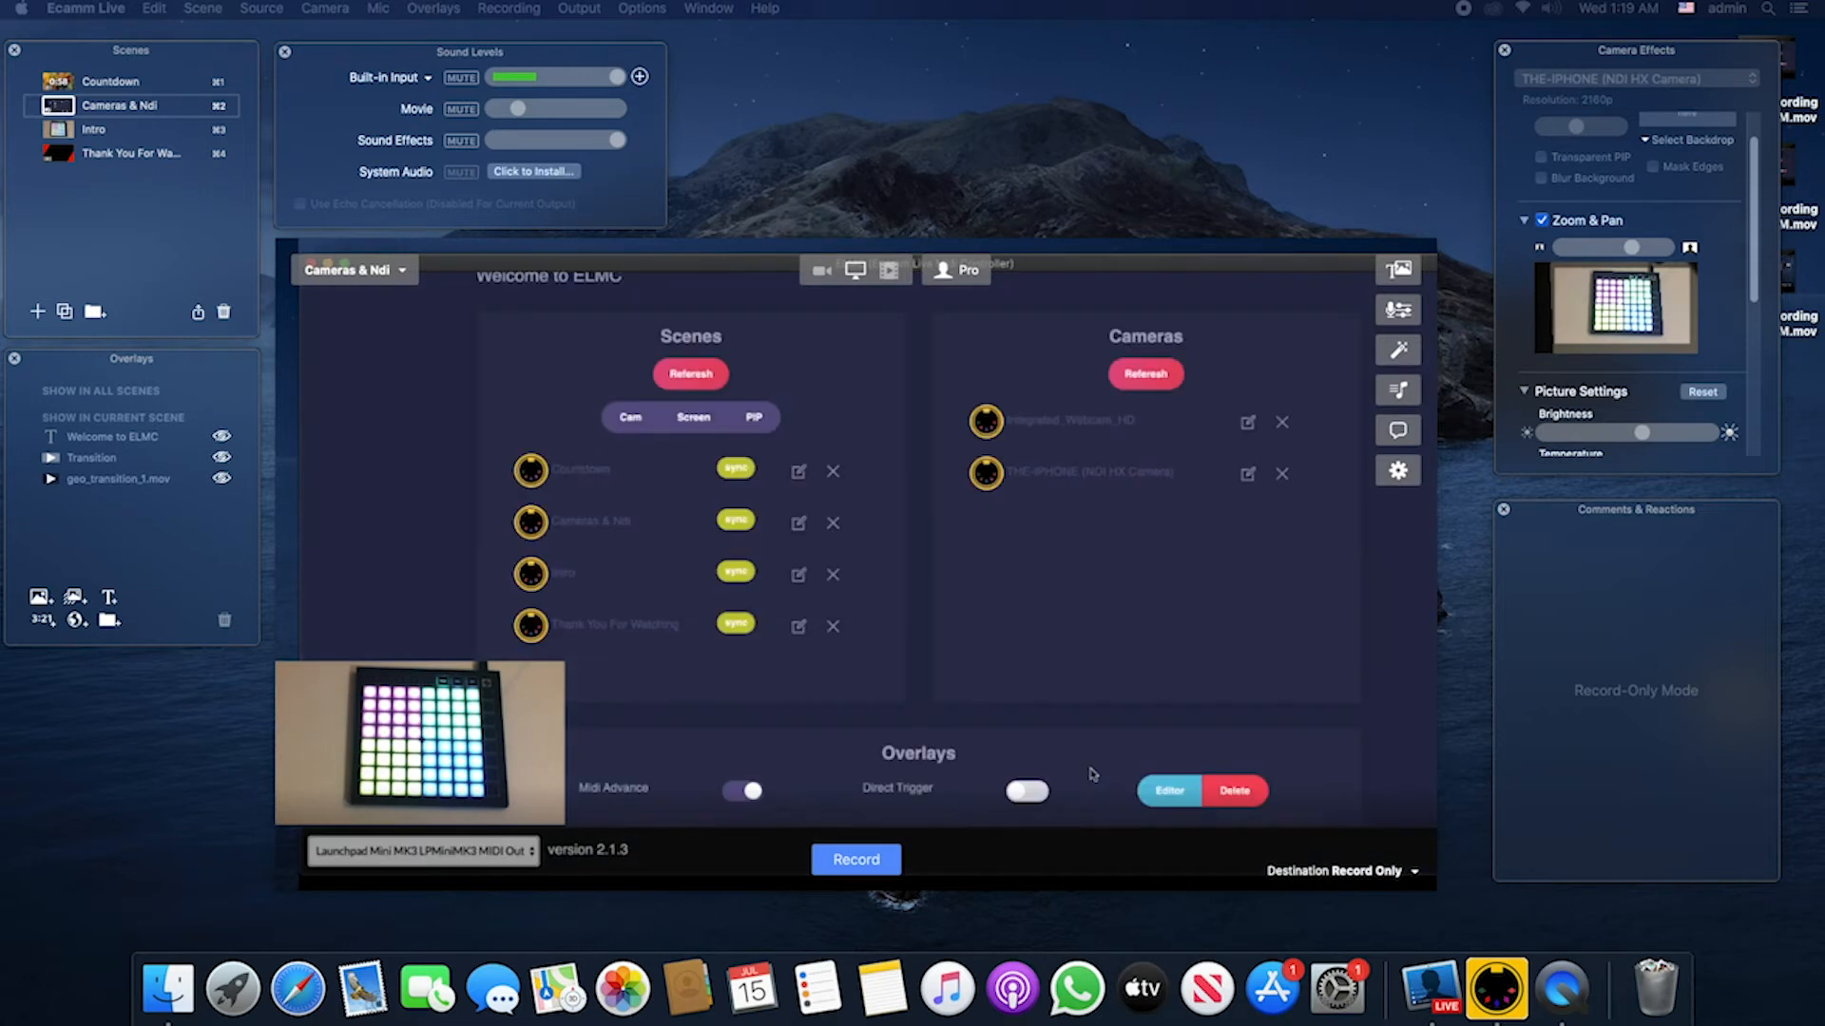
Step: Assign a pad to the Thank You For Watching scene with MIDI Learn (Note On, note 99 (D#+6), channel 1, velocity 127) and save it
left_click(797, 635)
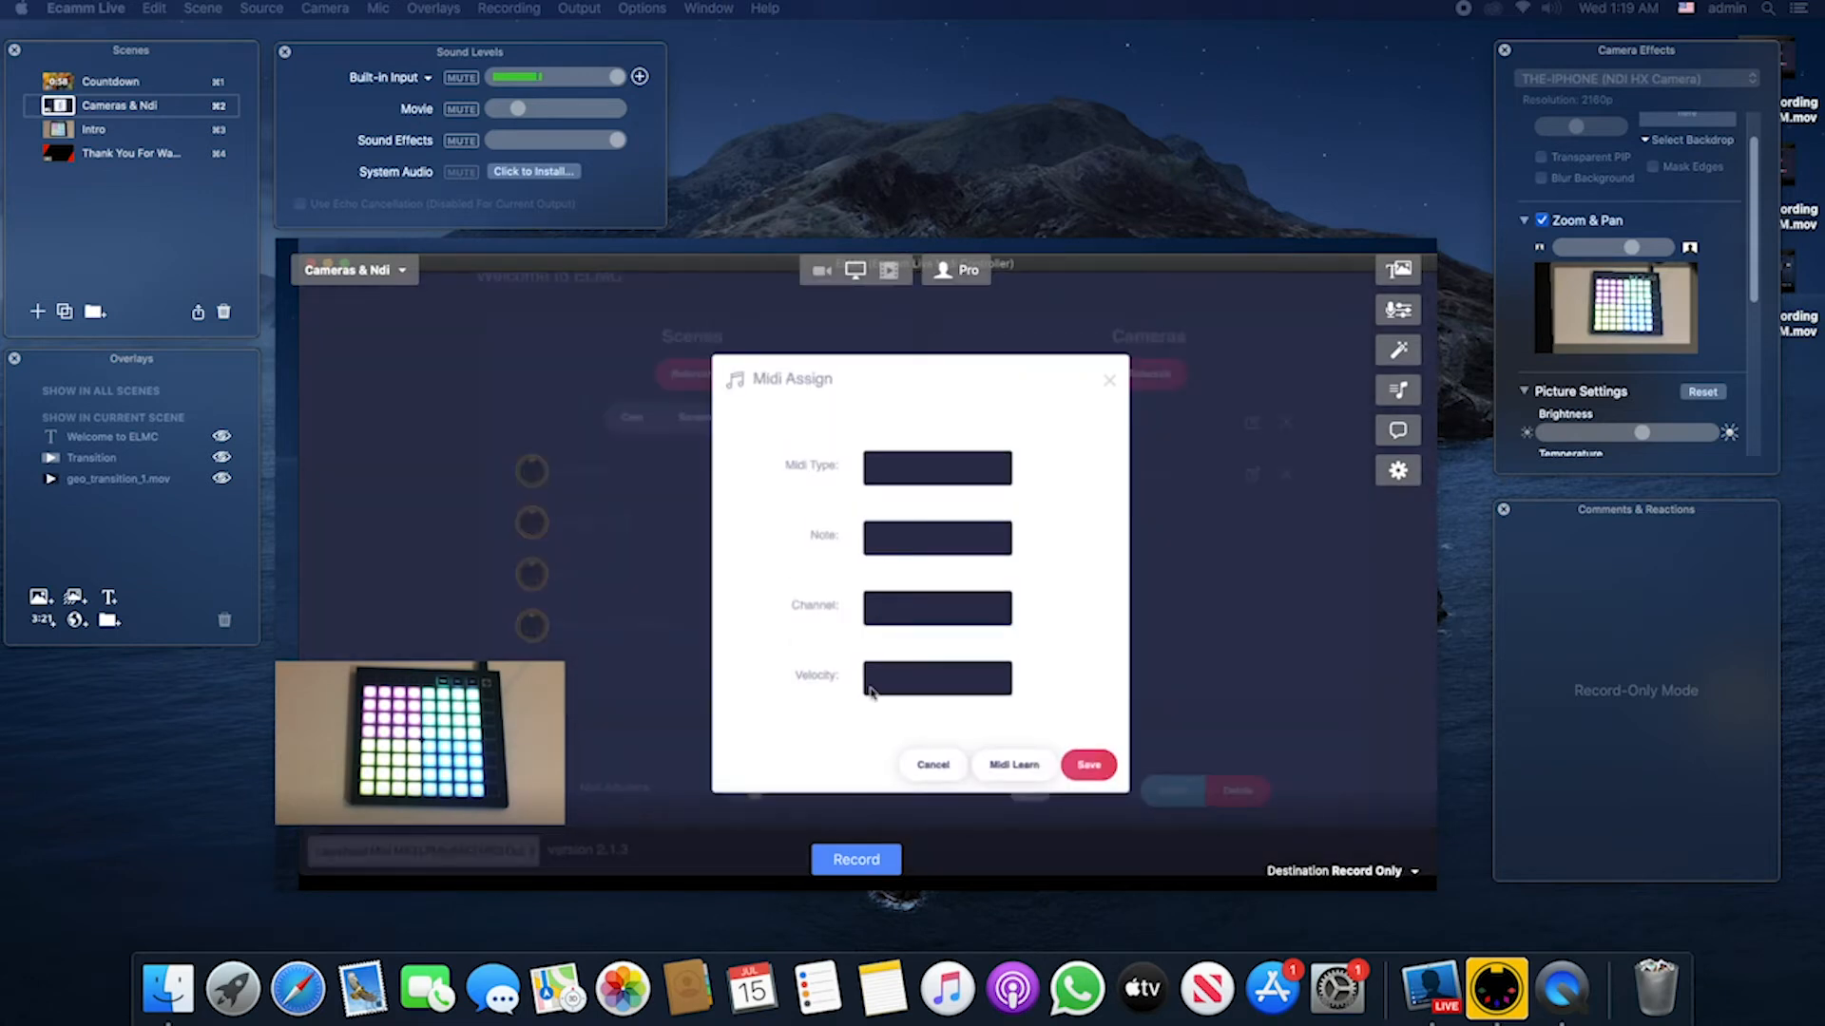
left_click(1009, 773)
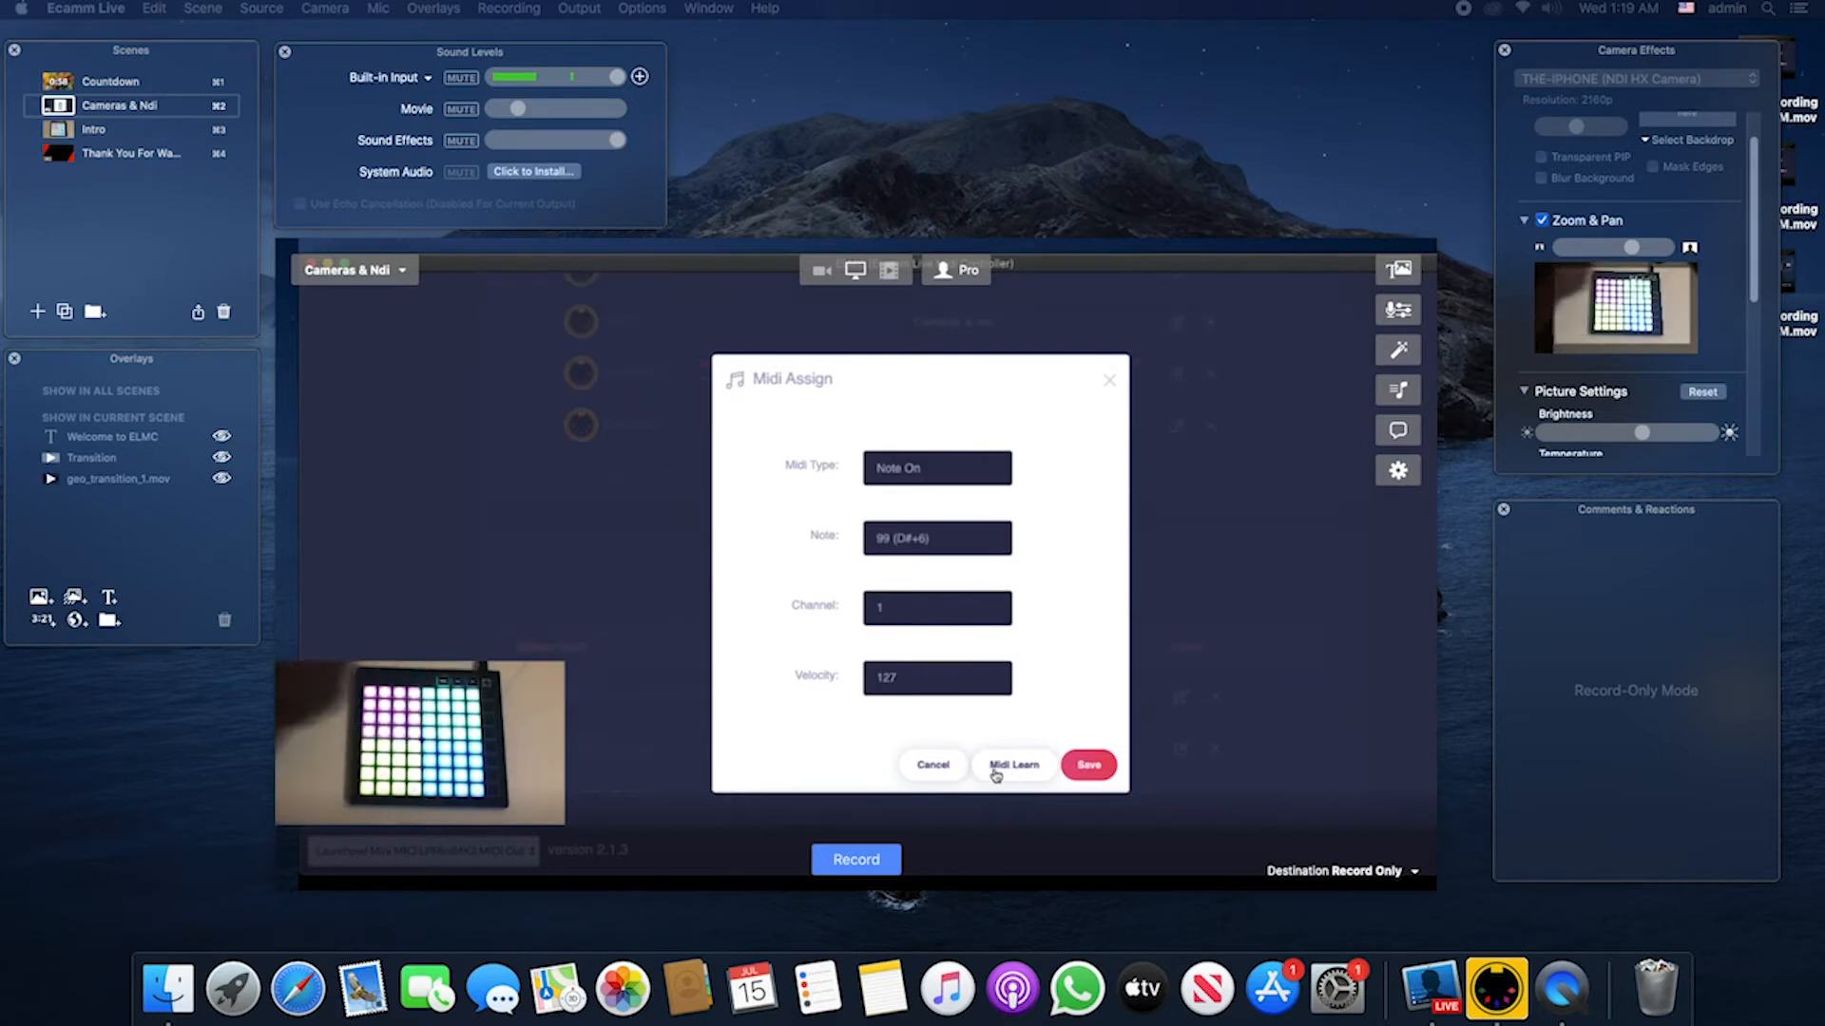
left_click(1088, 765)
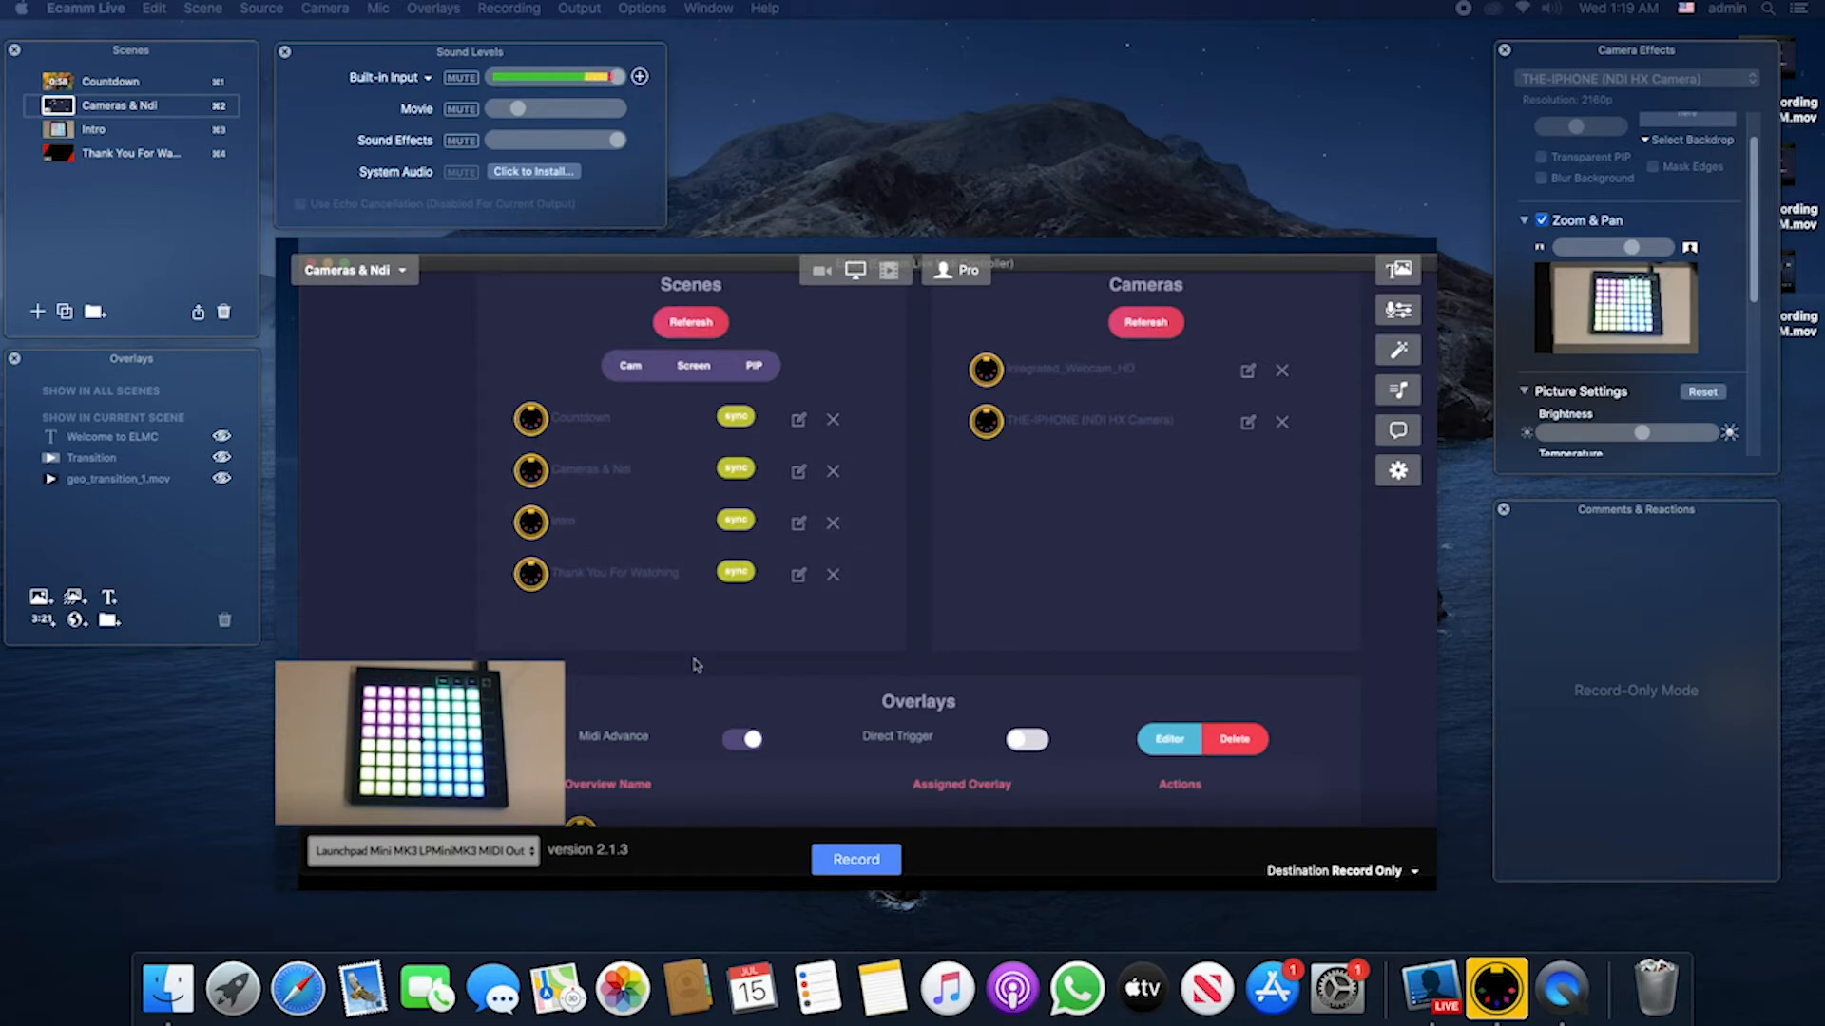
Step: Assign a pad to THE-IPHONE (NDI HX Camera) with MIDI Learn (Note On, note 80 (G#+4), channel 1, velocity 127) and save it
scroll(704, 637, "down", 2)
scroll(741, 656, "down", 4)
scroll(950, 532, "up", 5)
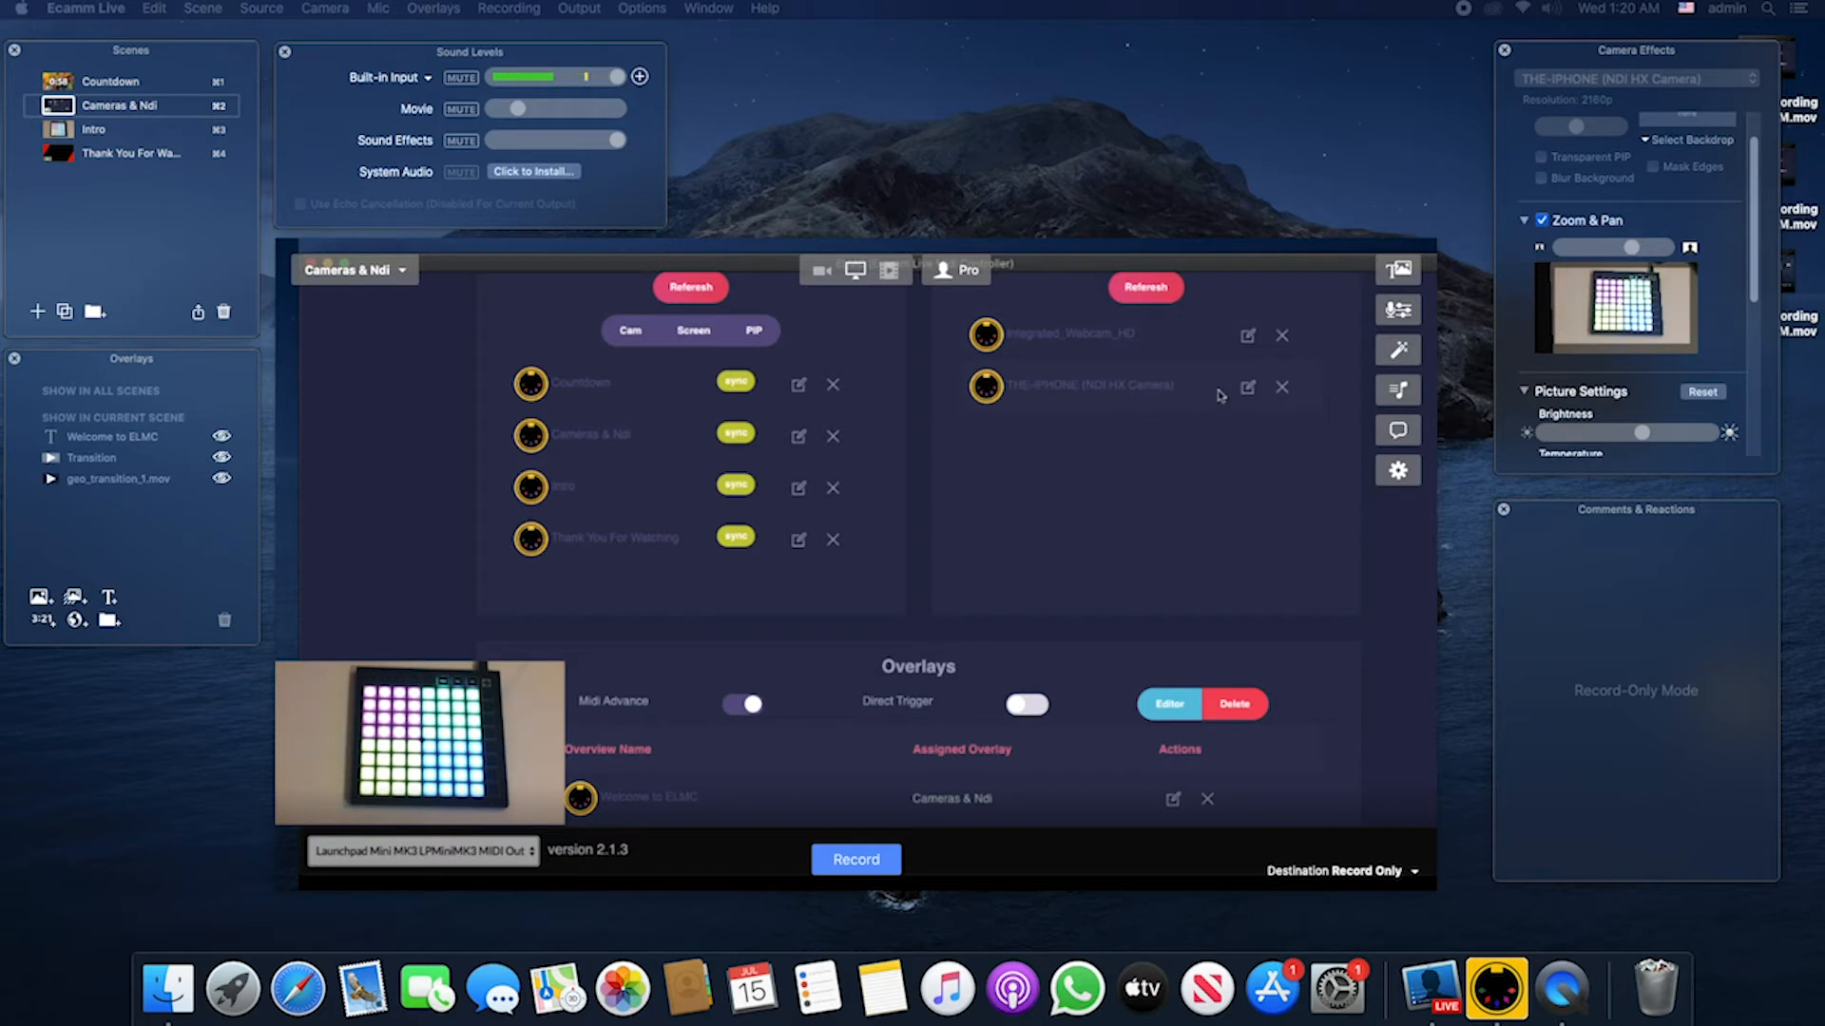
left_click(1248, 388)
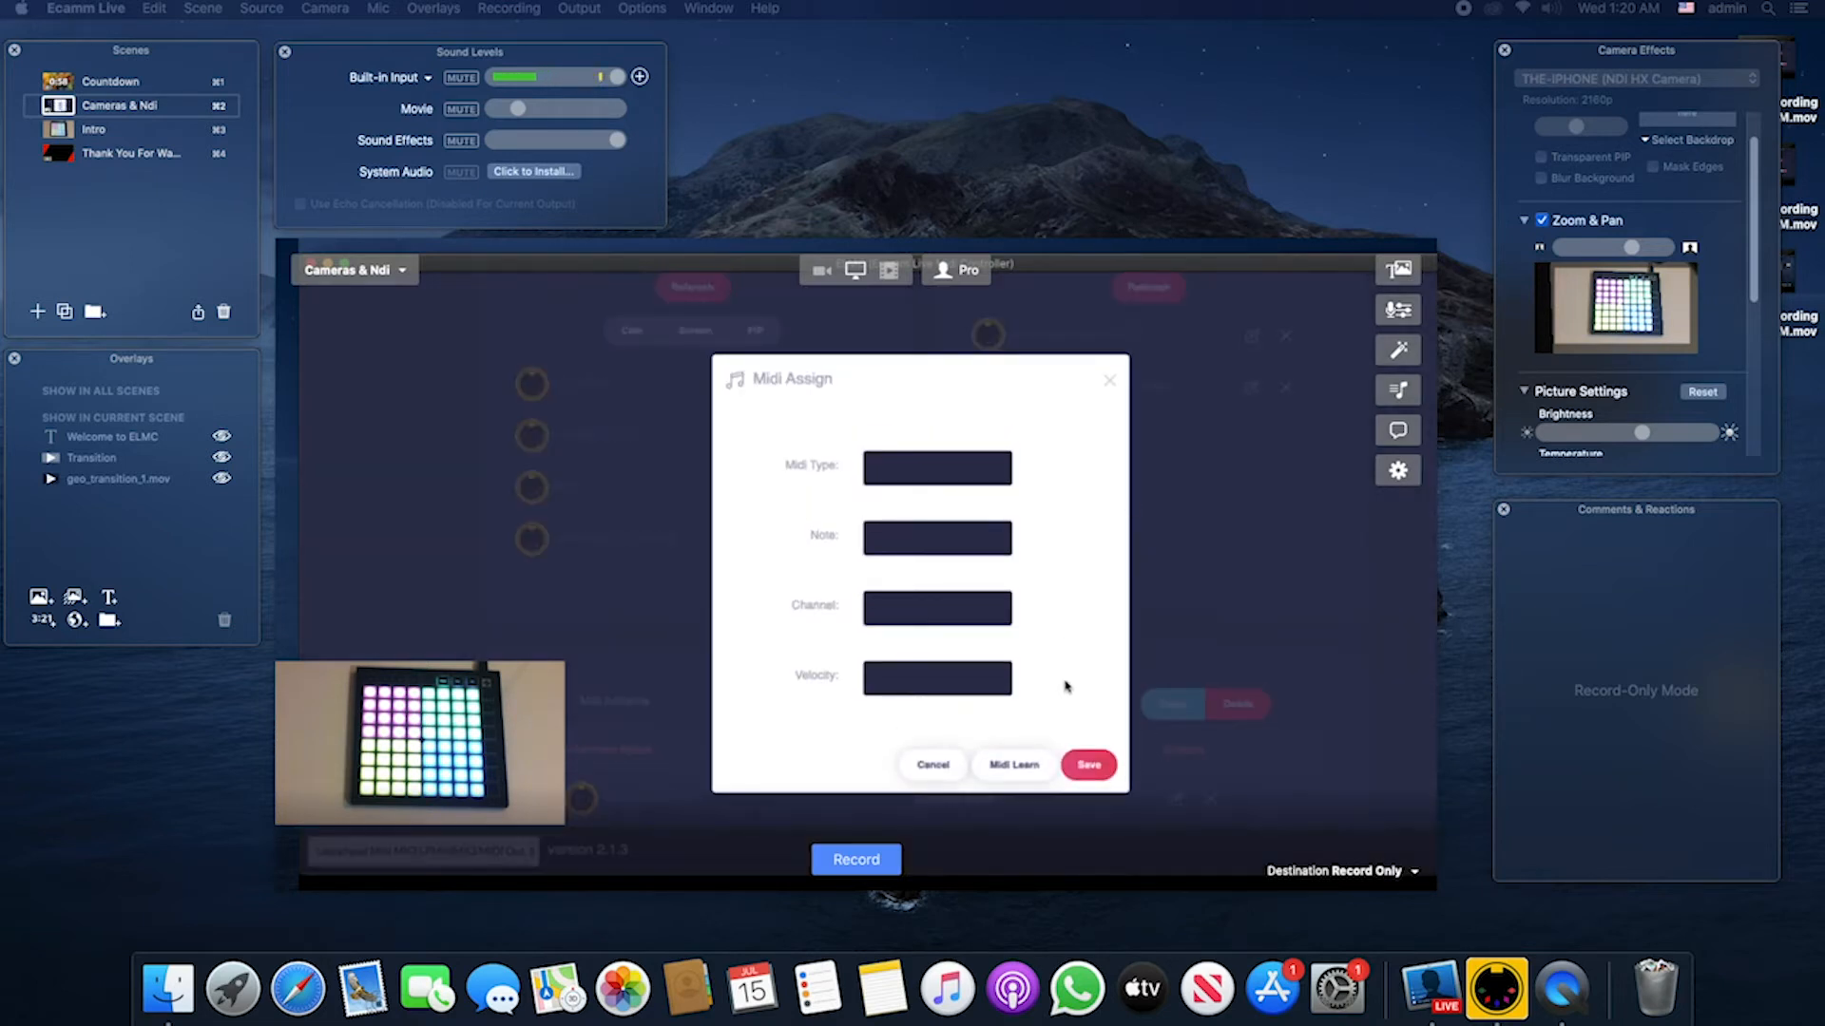
left_click(1015, 766)
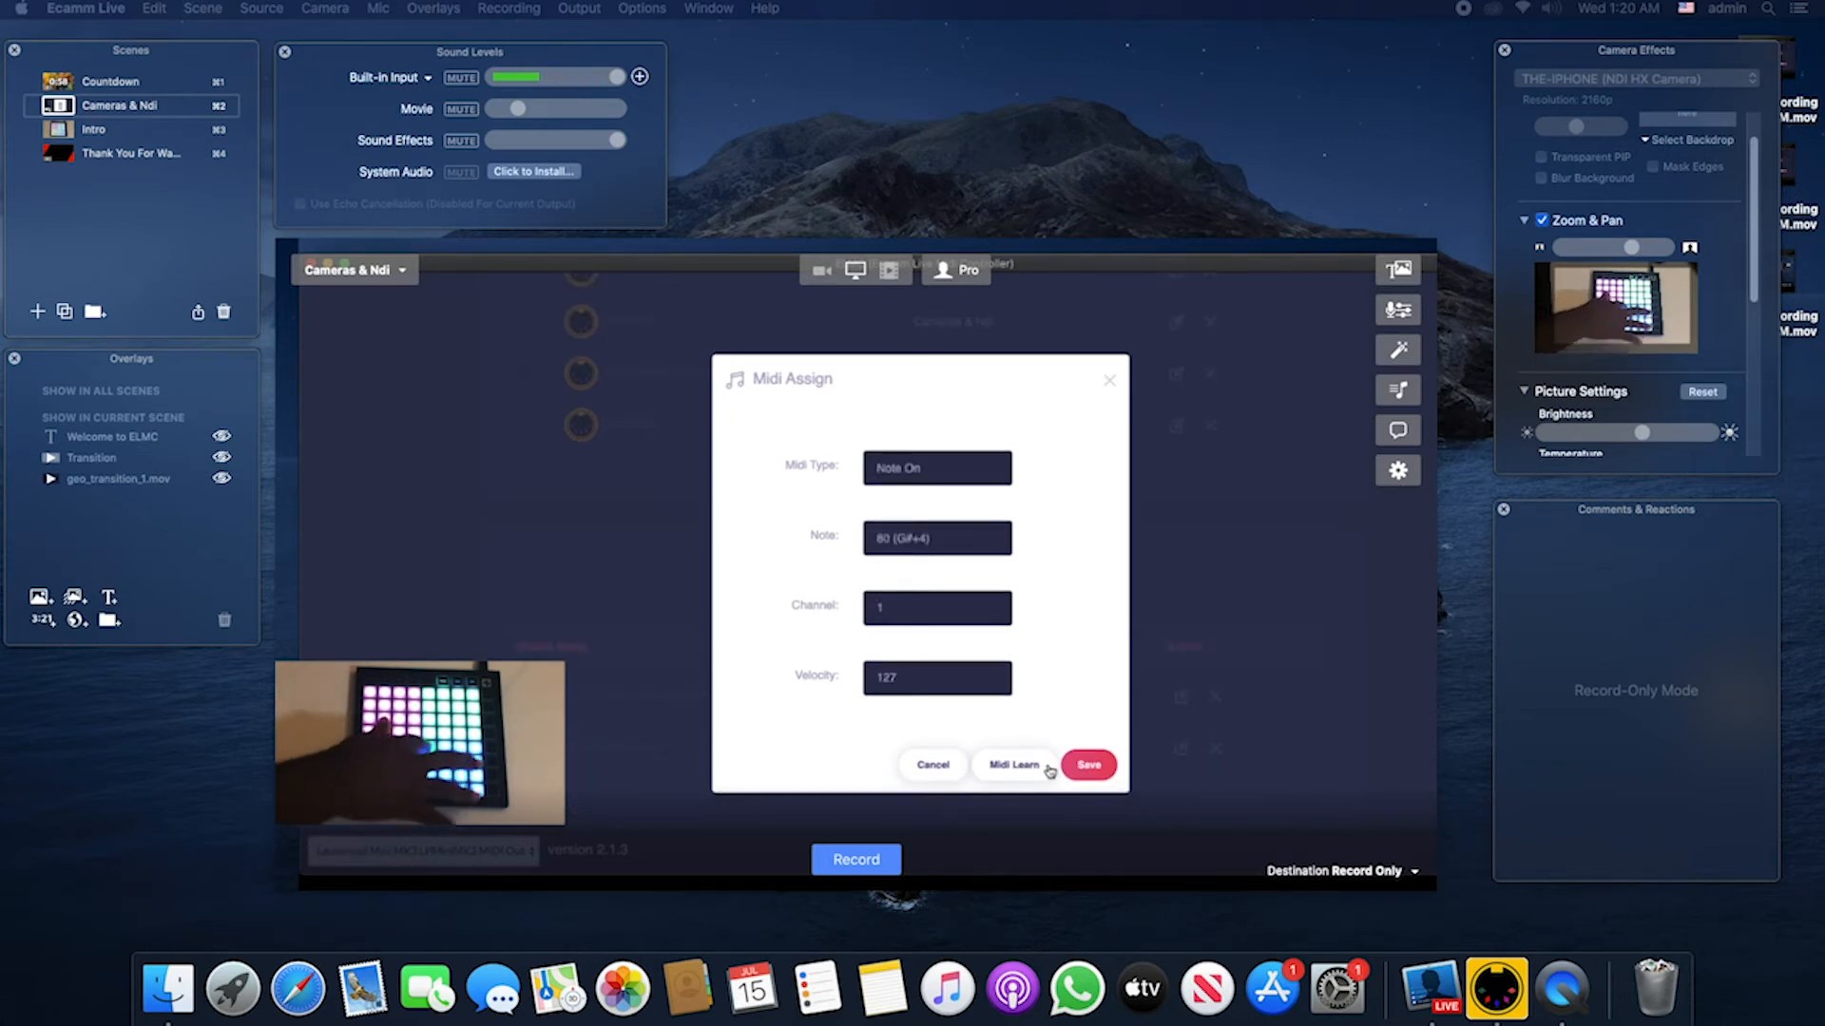
left_click(1083, 765)
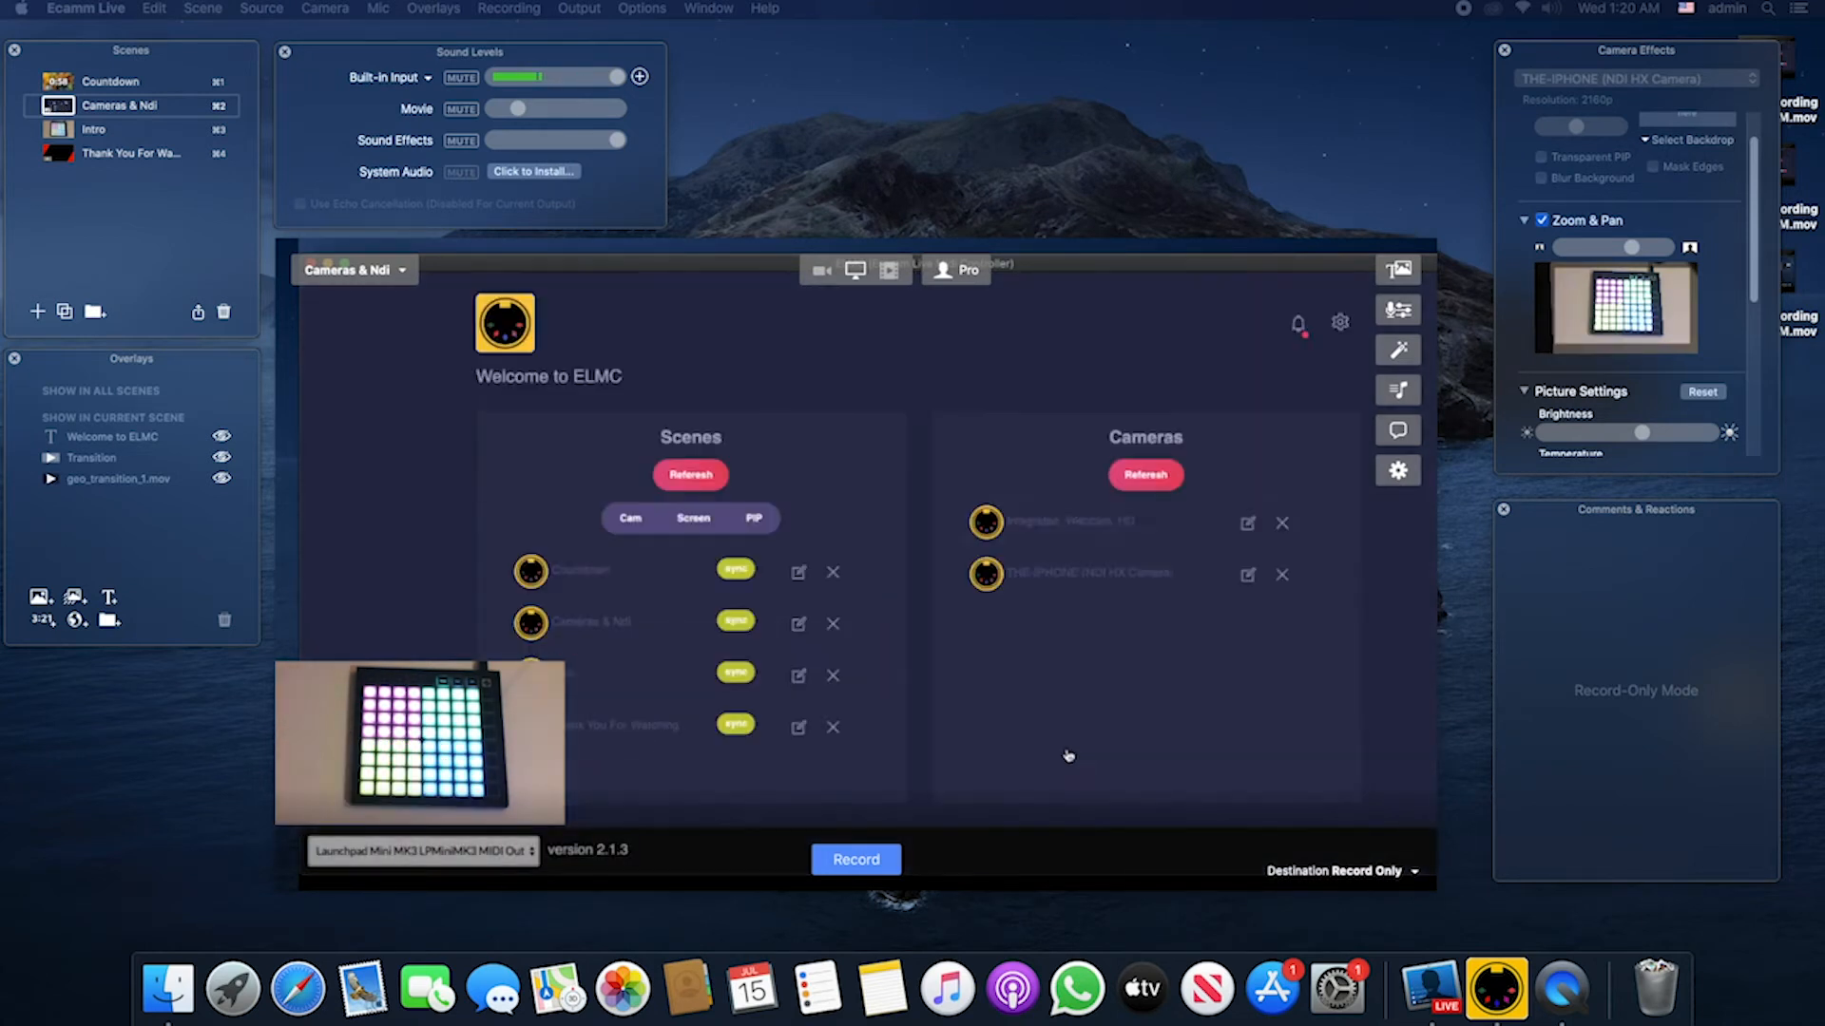
Step: Check the MIDI assignments of the THE-IPHONE (NDI HX Camera) and Integrated_Webcam_HD cameras, cancelling each without editing
left_click(1248, 574)
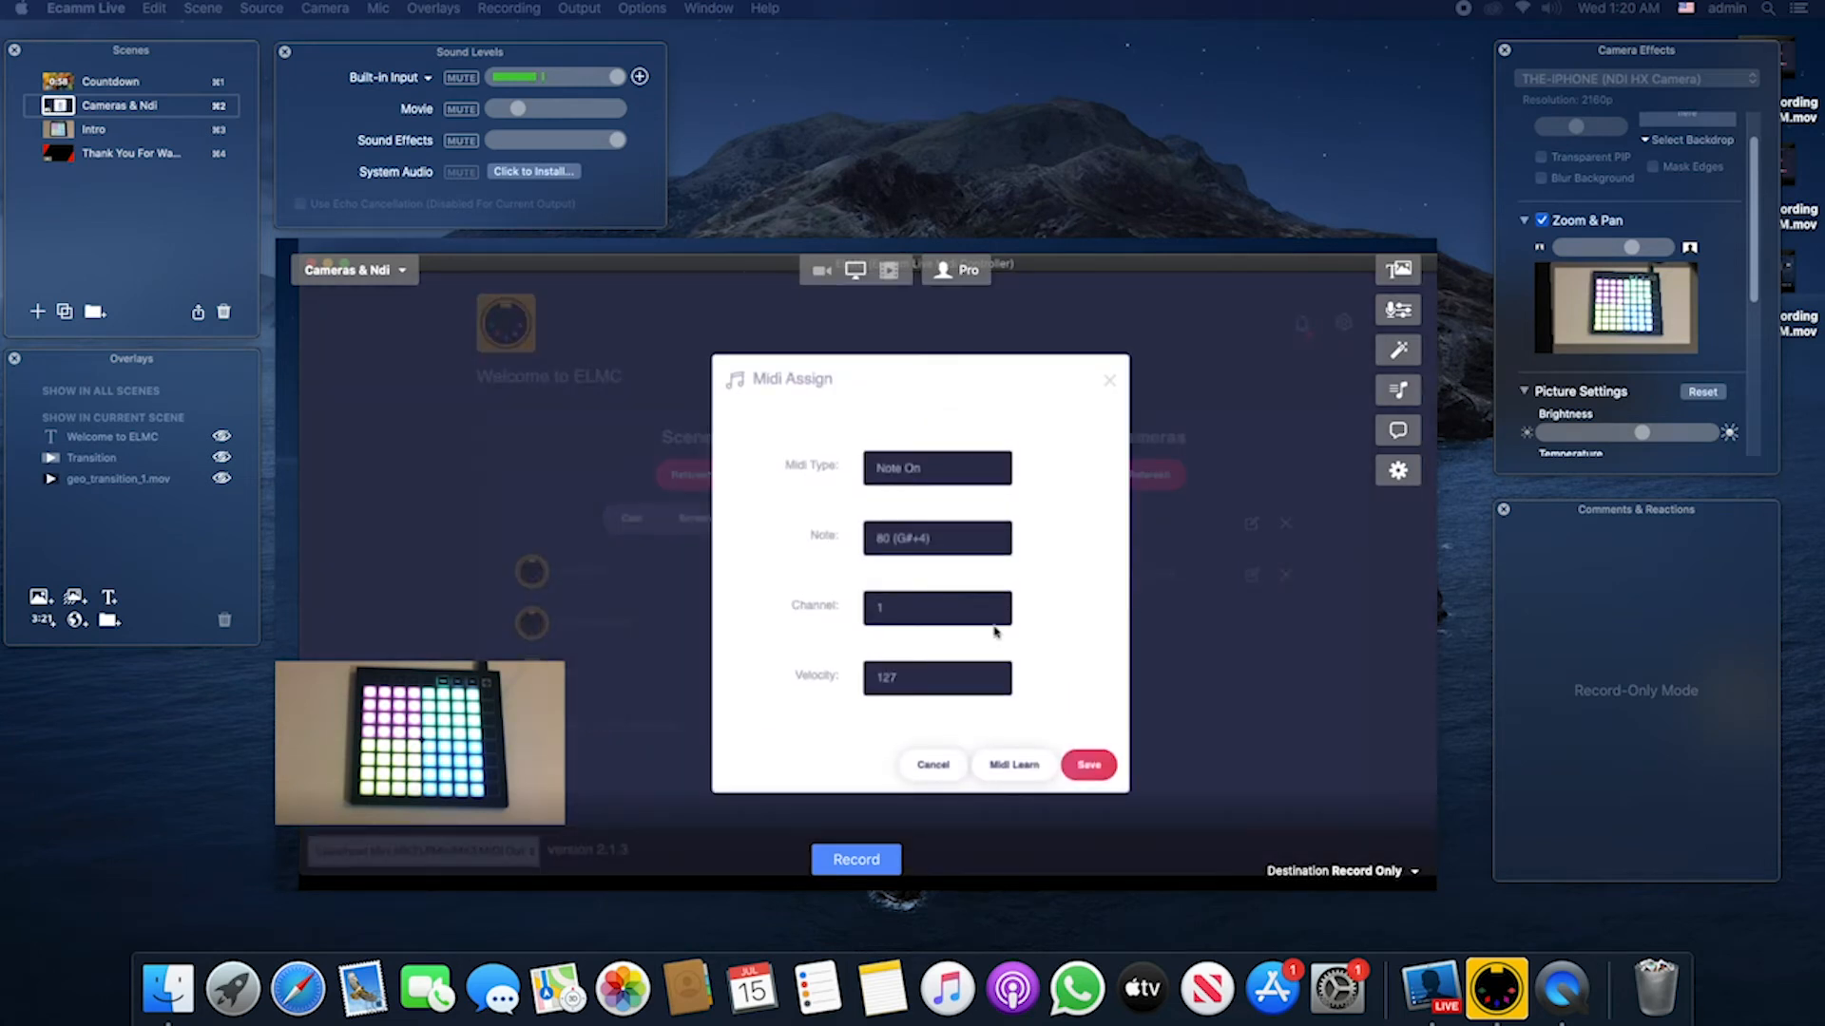
left_click(933, 765)
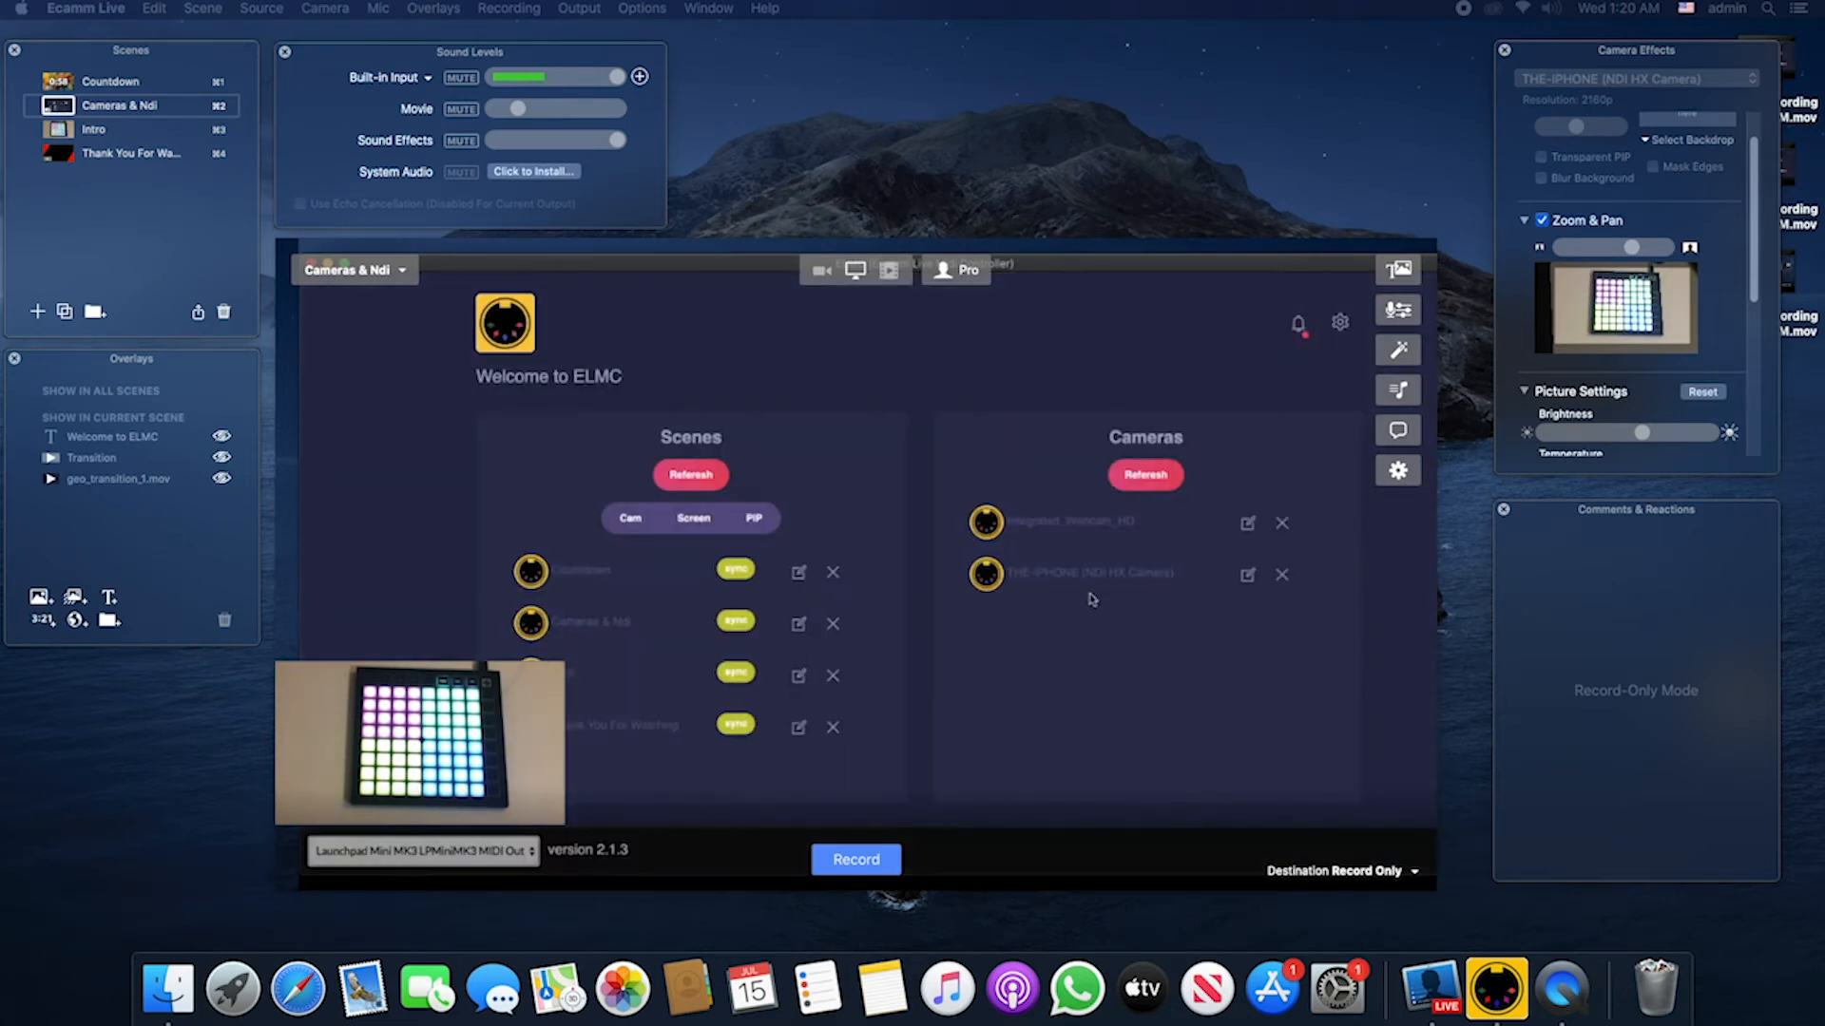
left_click(1248, 524)
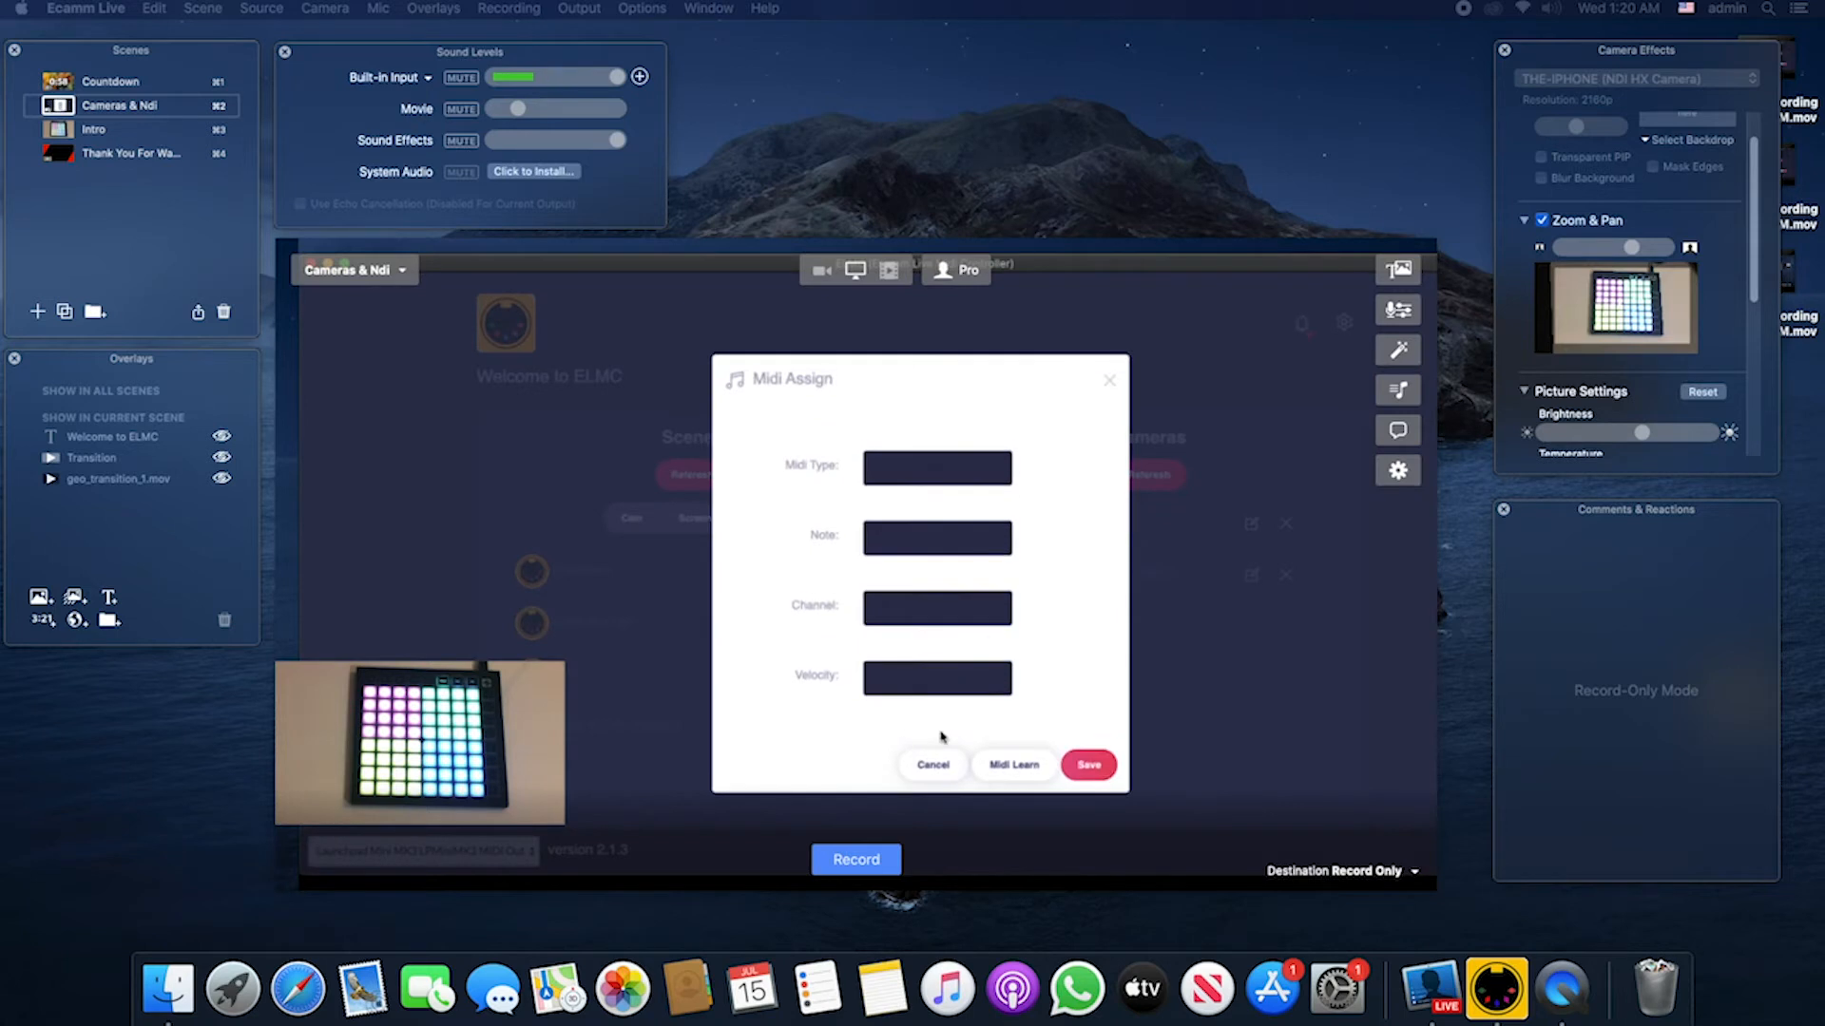
left_click(933, 764)
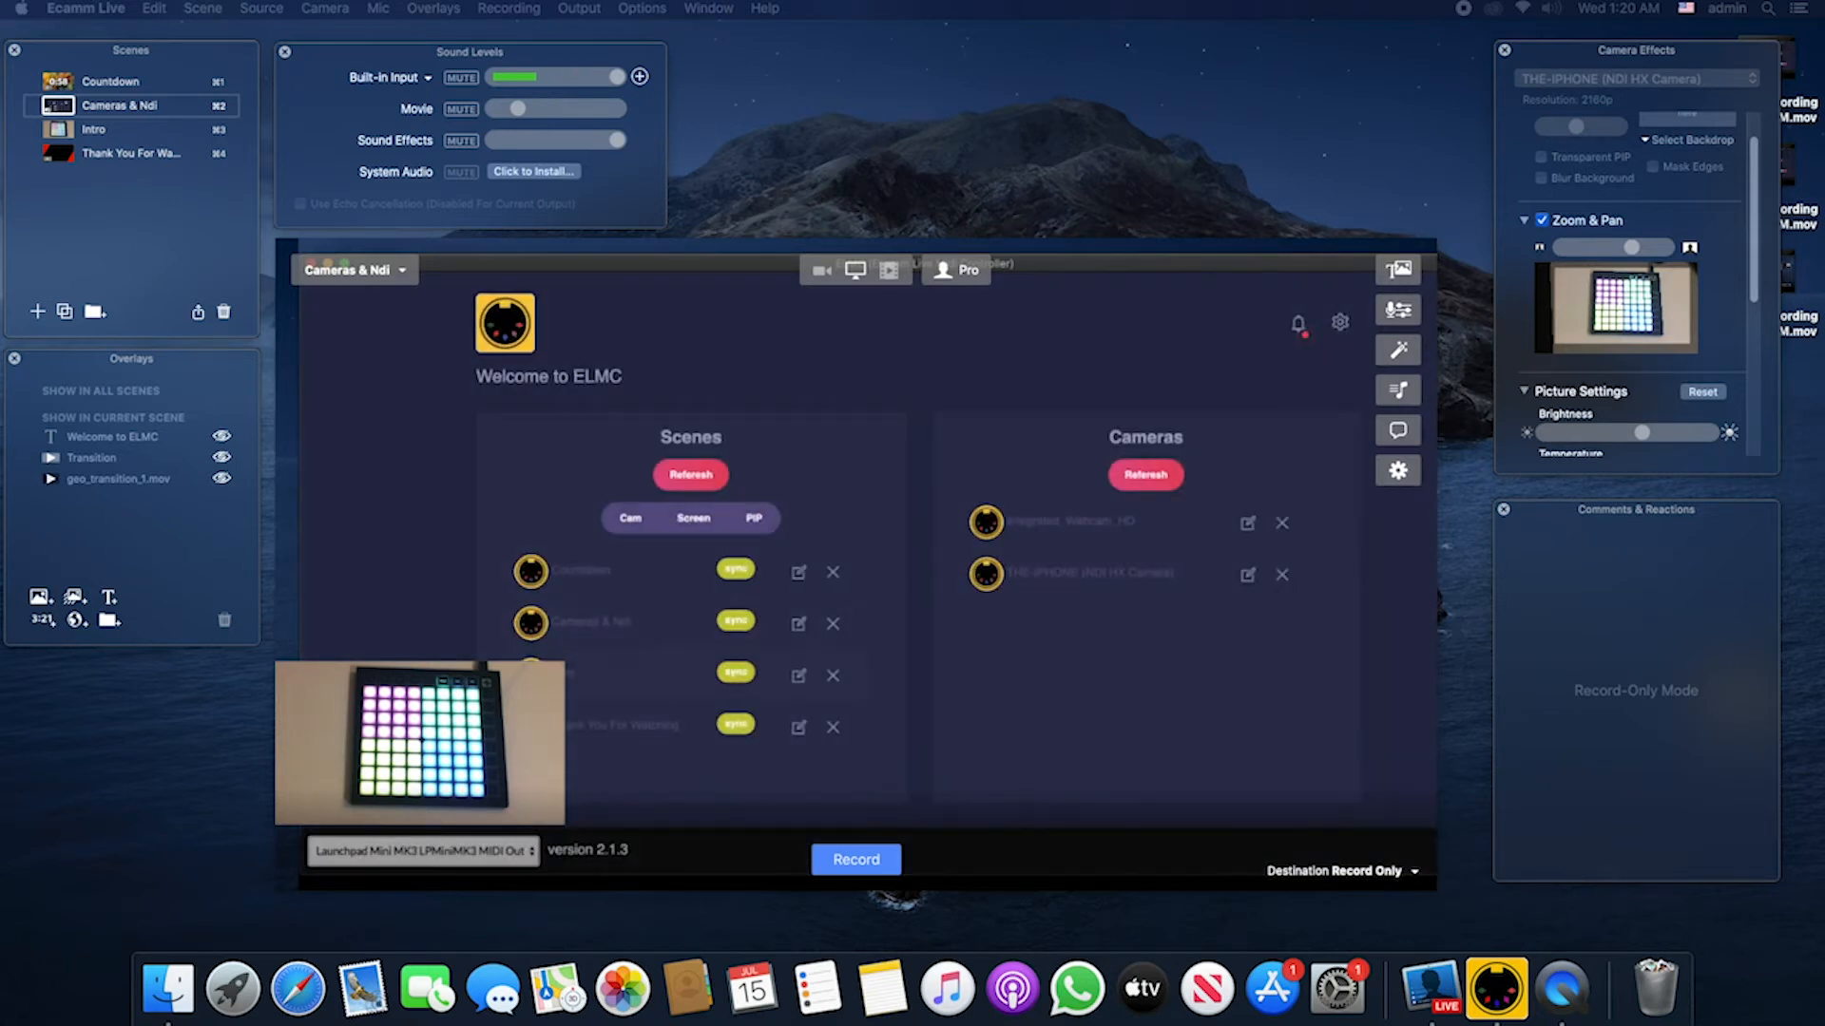
Step: Assign a pad to the Welcome to ELMC overlay with MIDI Learn (Note On, note 48 (C+2), channel 1, velocity 127) and save it
scroll(899, 552, "down", 10)
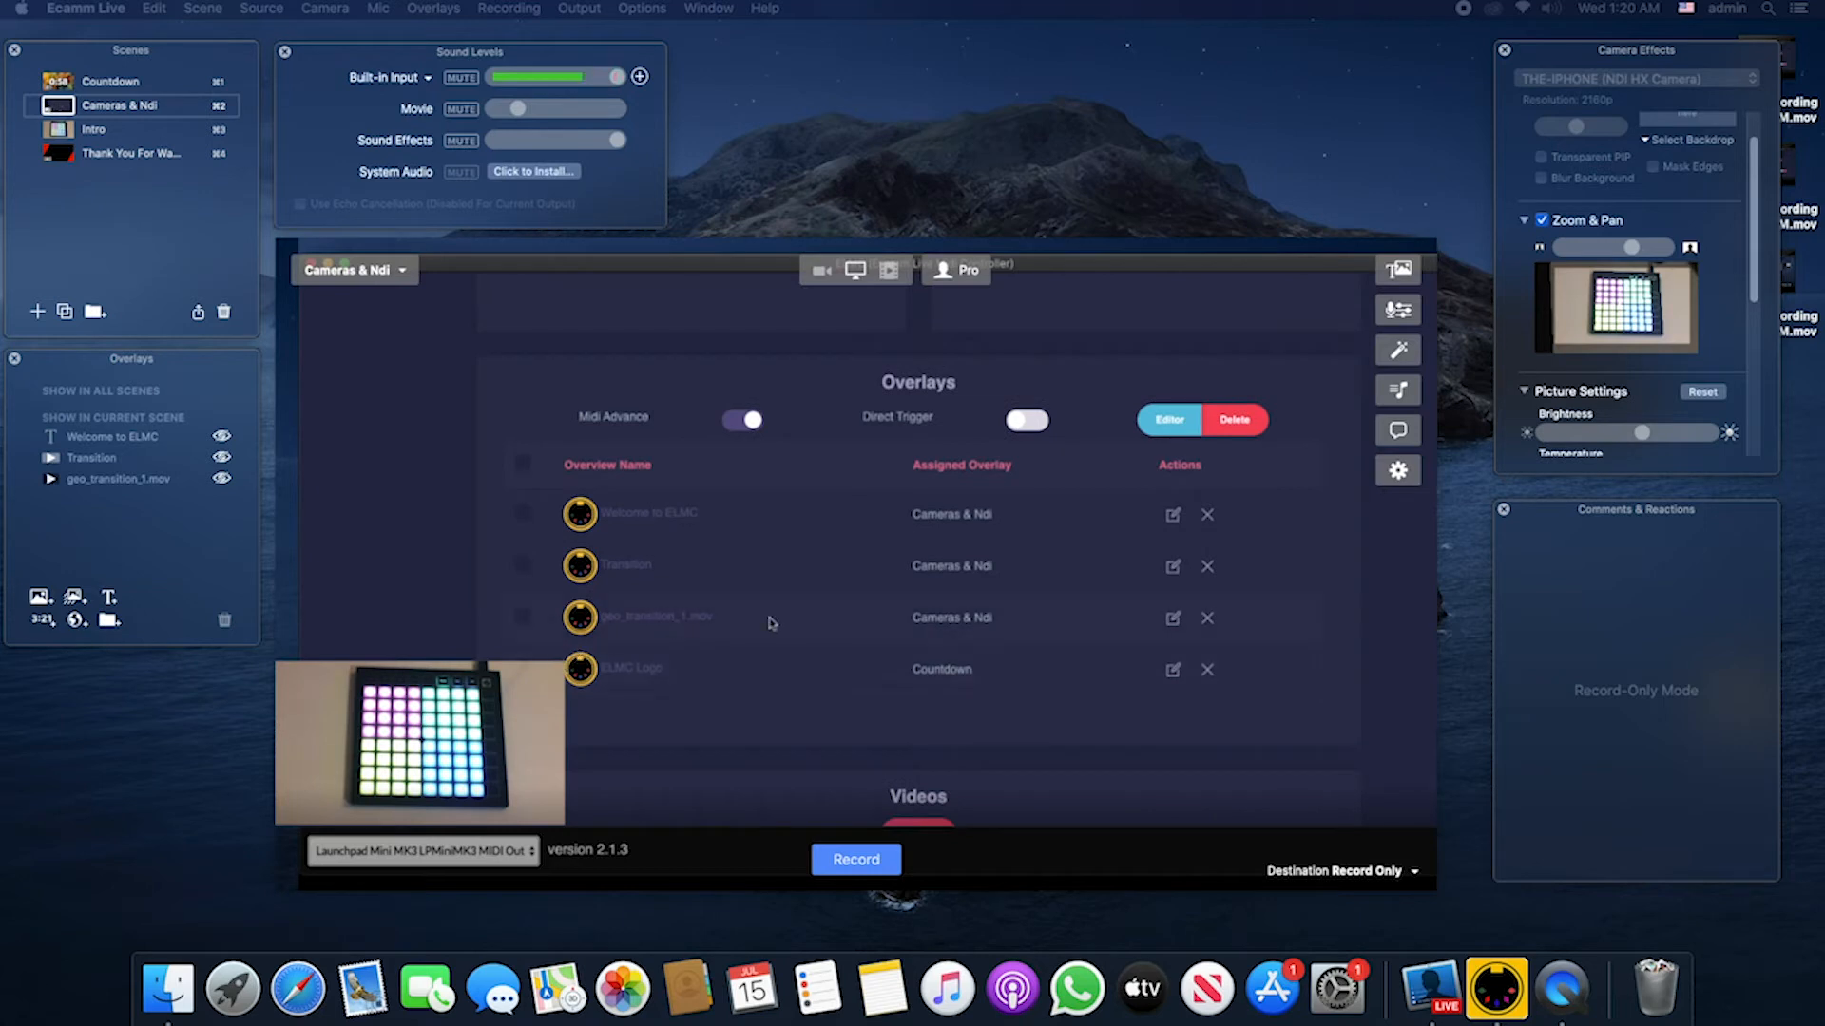
left_click(1173, 516)
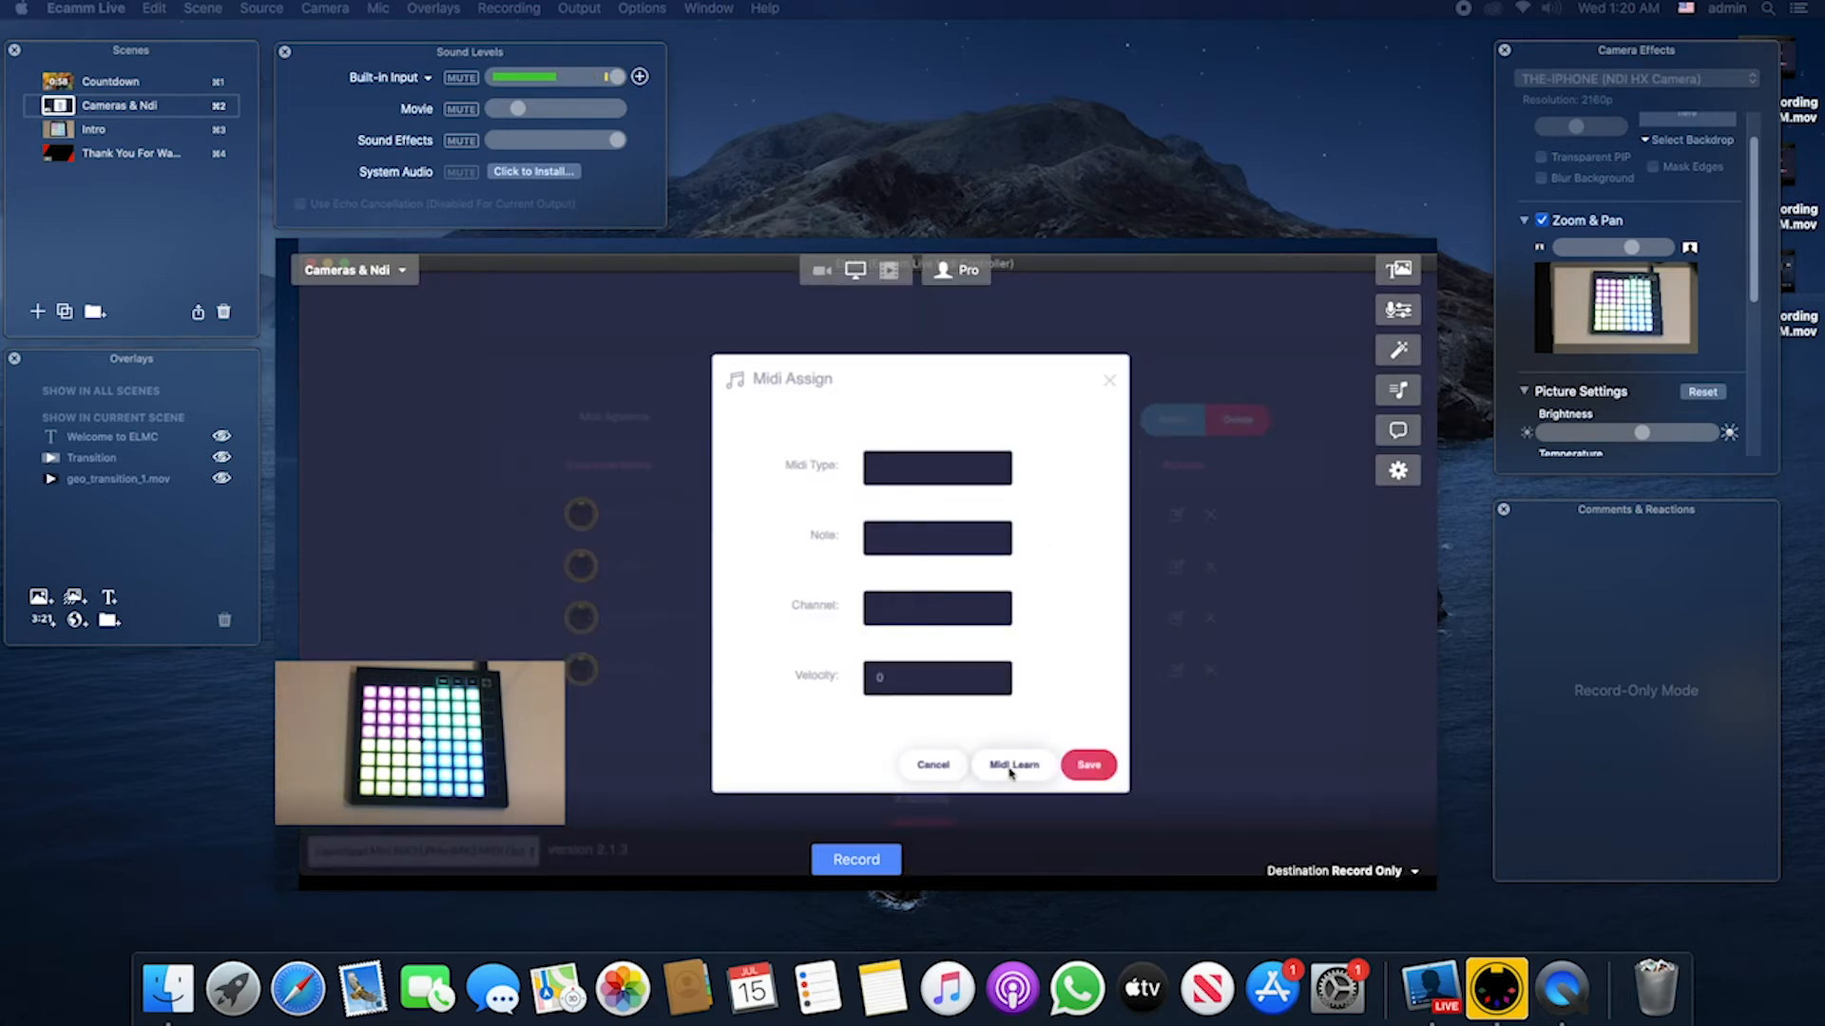
left_click(1012, 766)
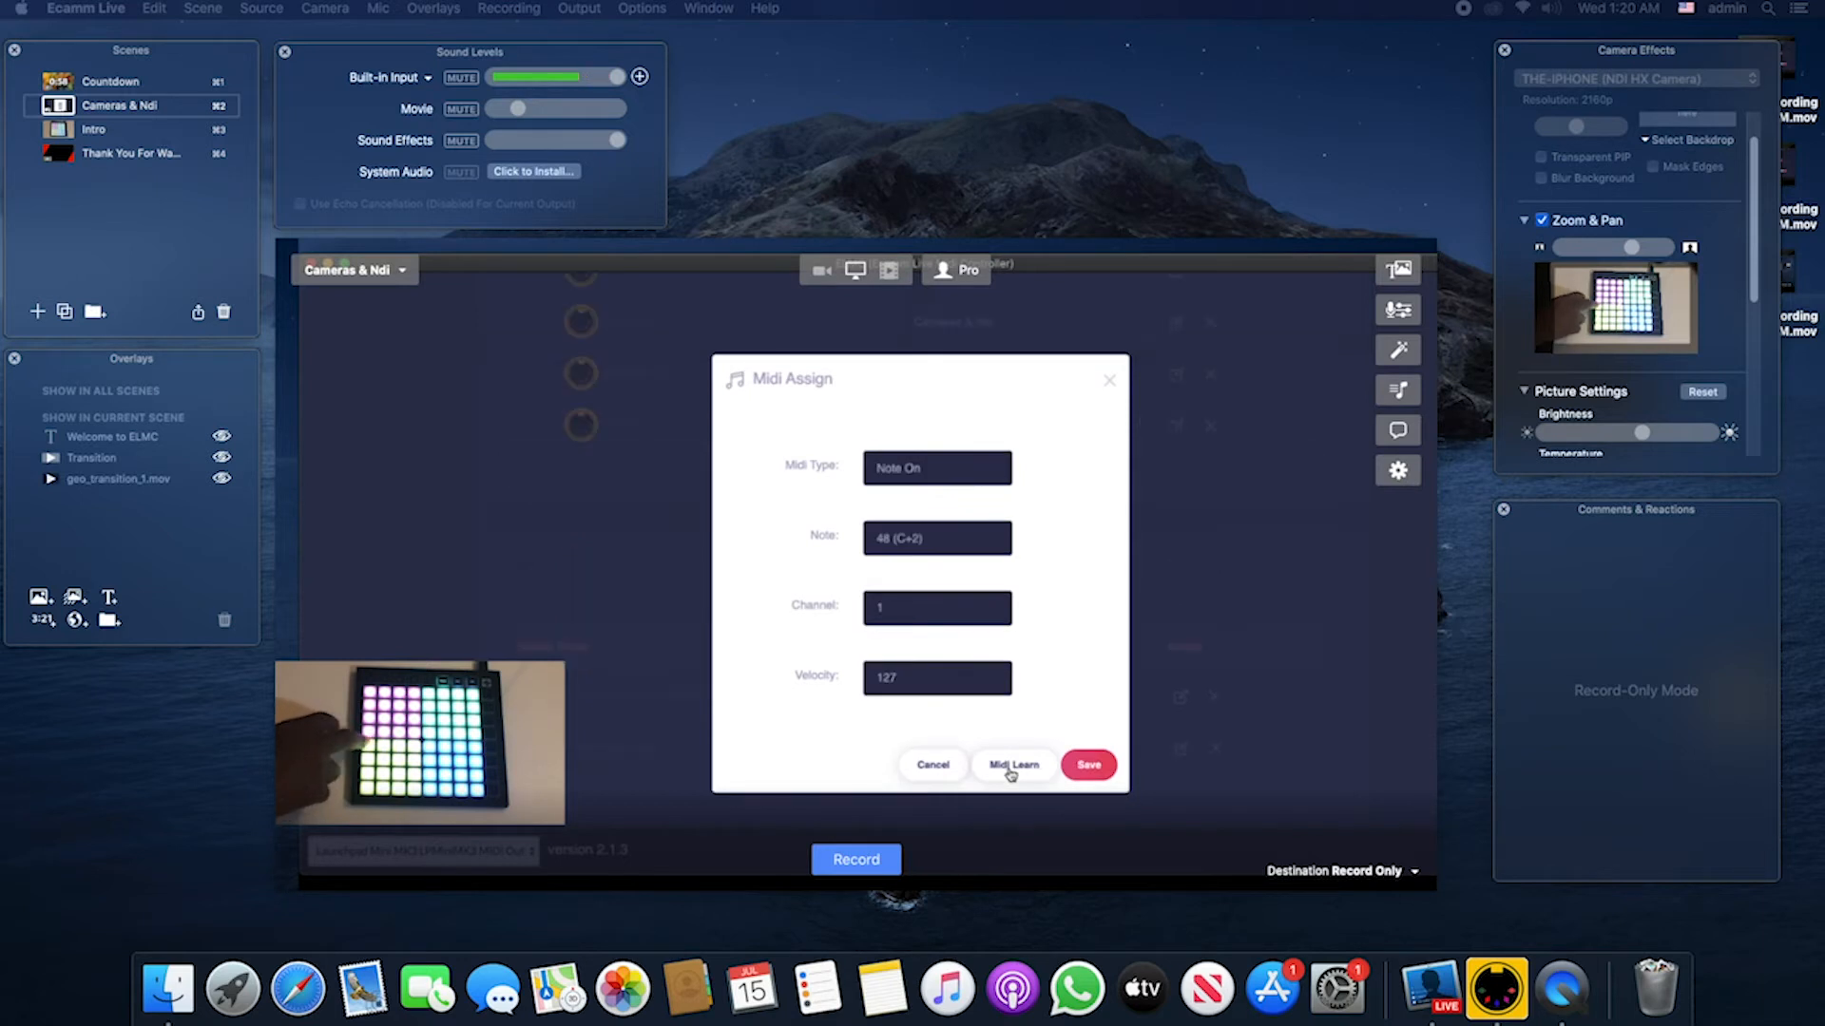
left_click(1089, 772)
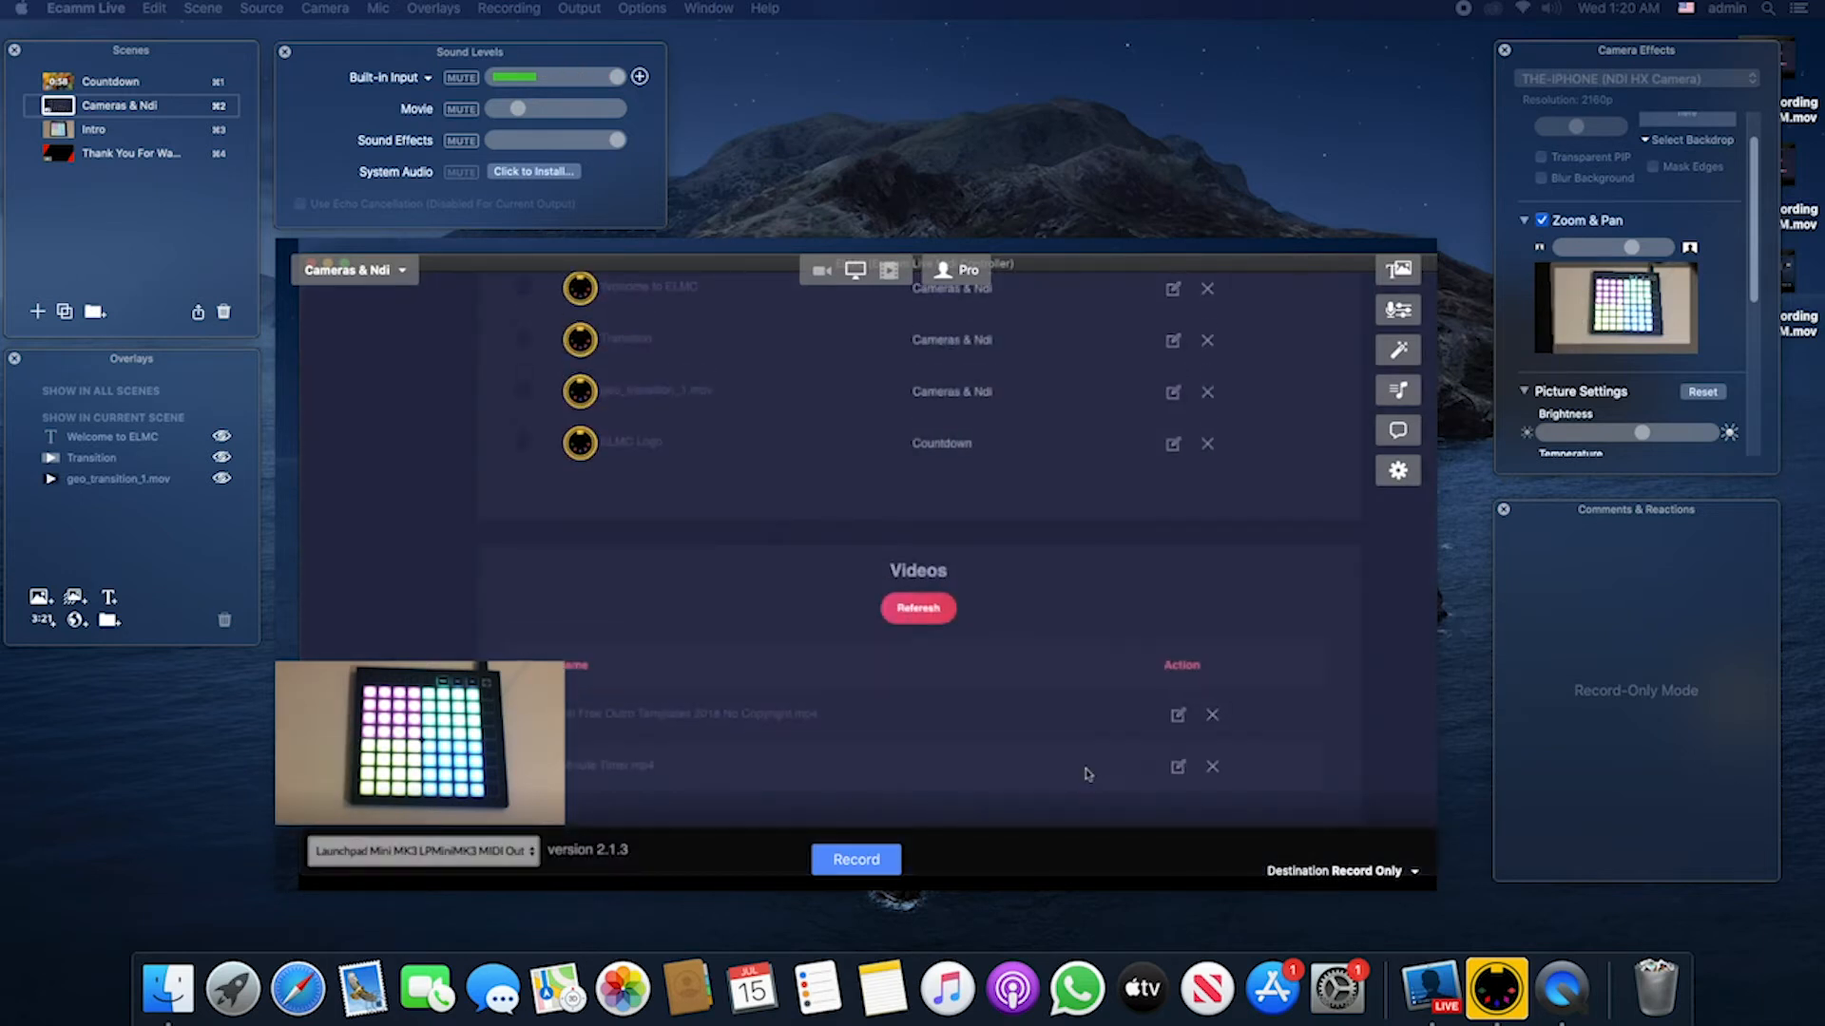
Step: Assign a pad to the Transition overlay with MIDI Learn (Note On, note 49 (C#+2), channel 1, velocity 127) and save it
scroll(1103, 679, "up", 3)
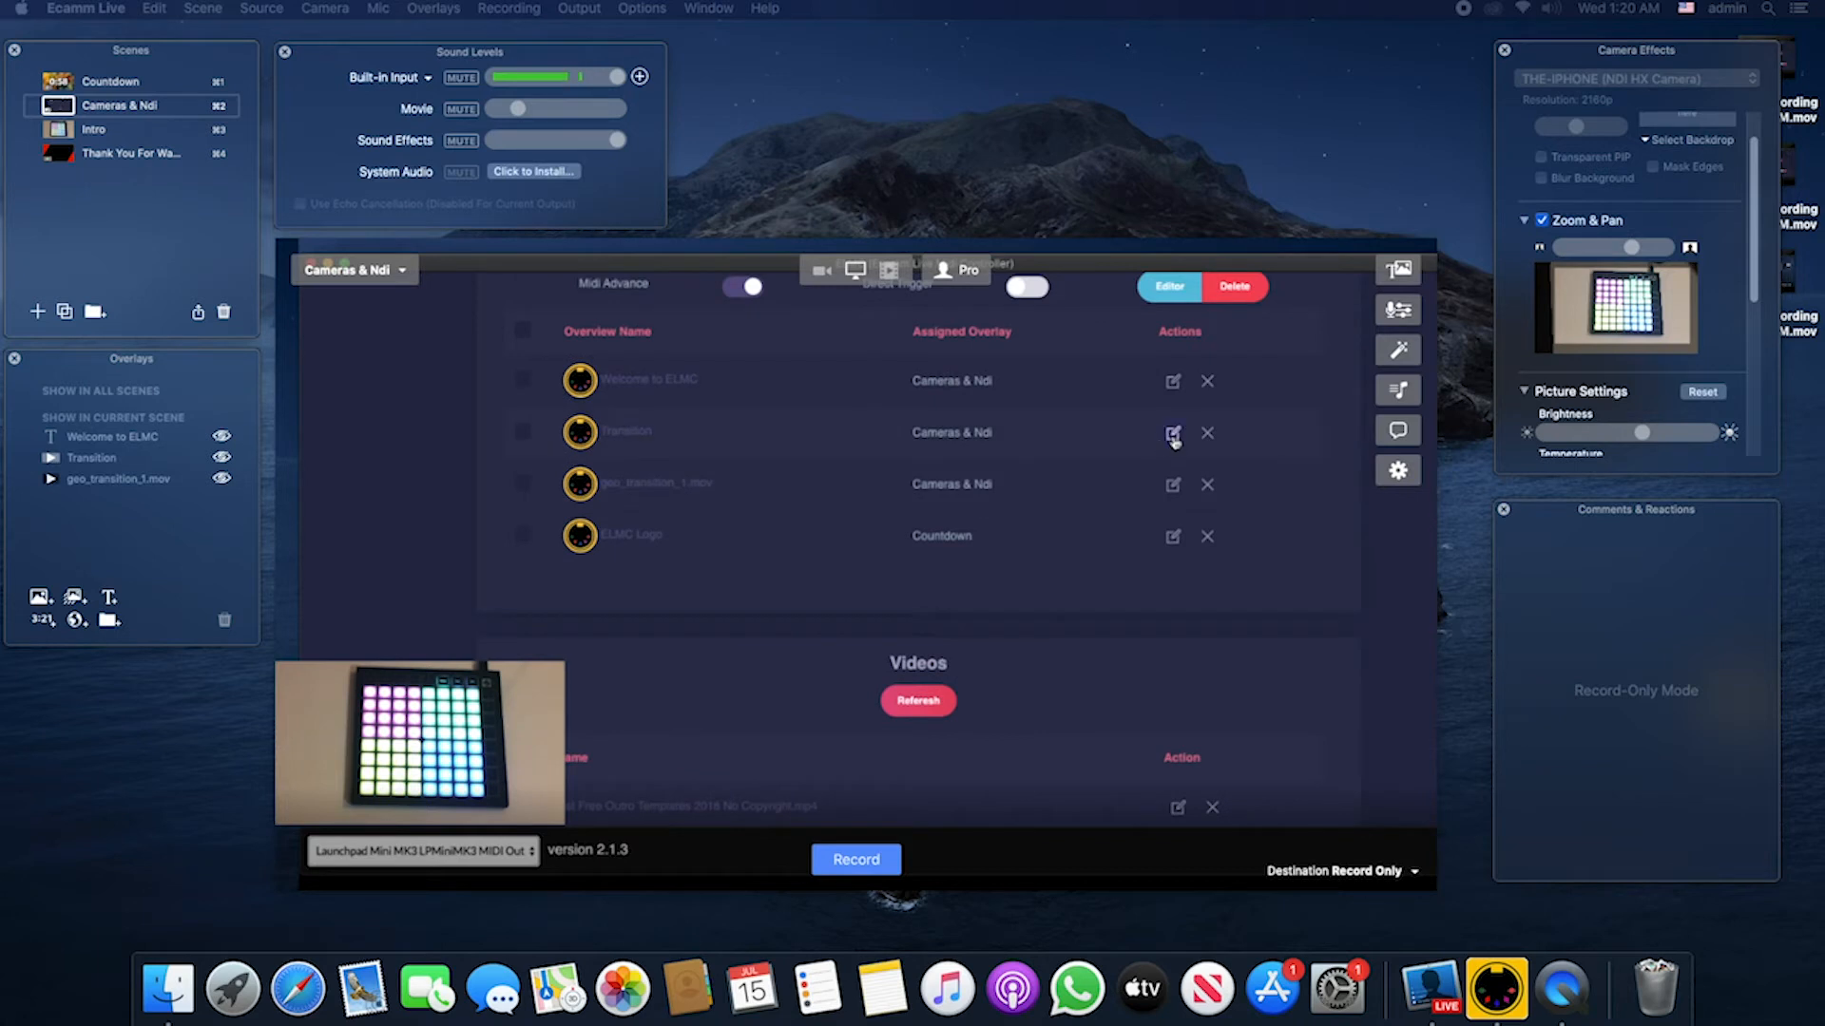
left_click(1174, 436)
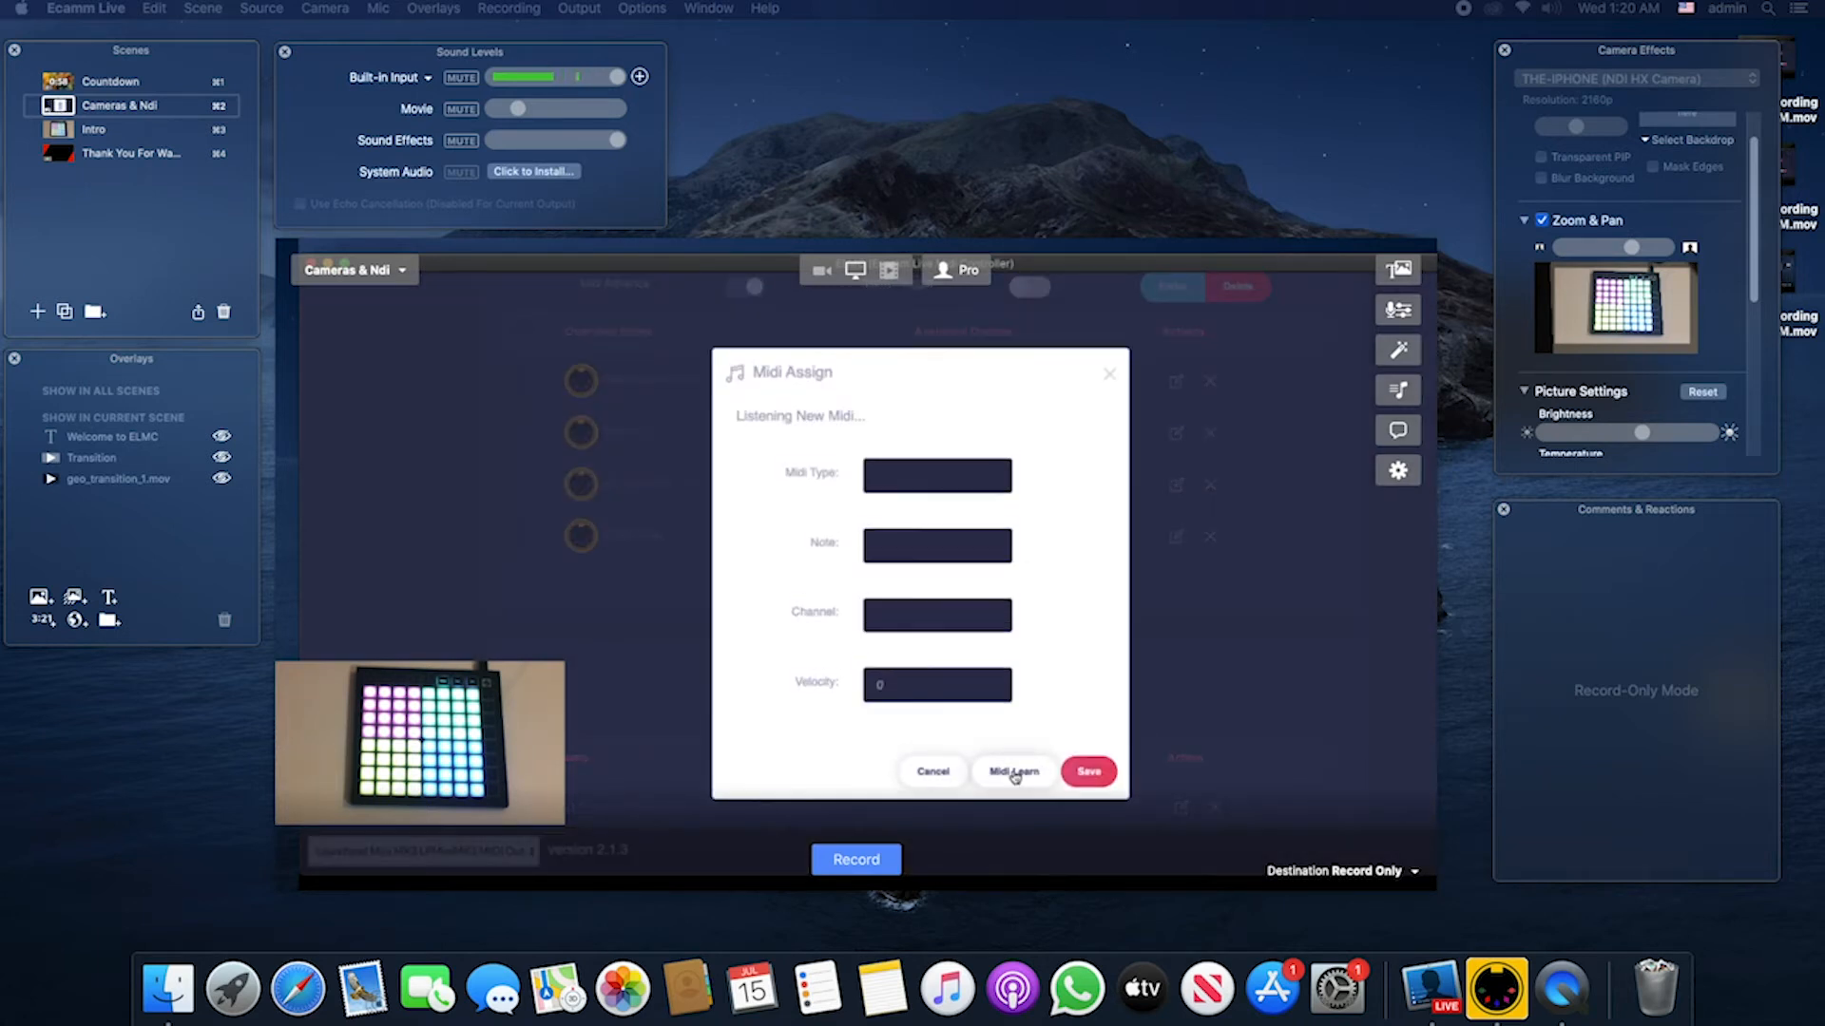
left_click(1014, 773)
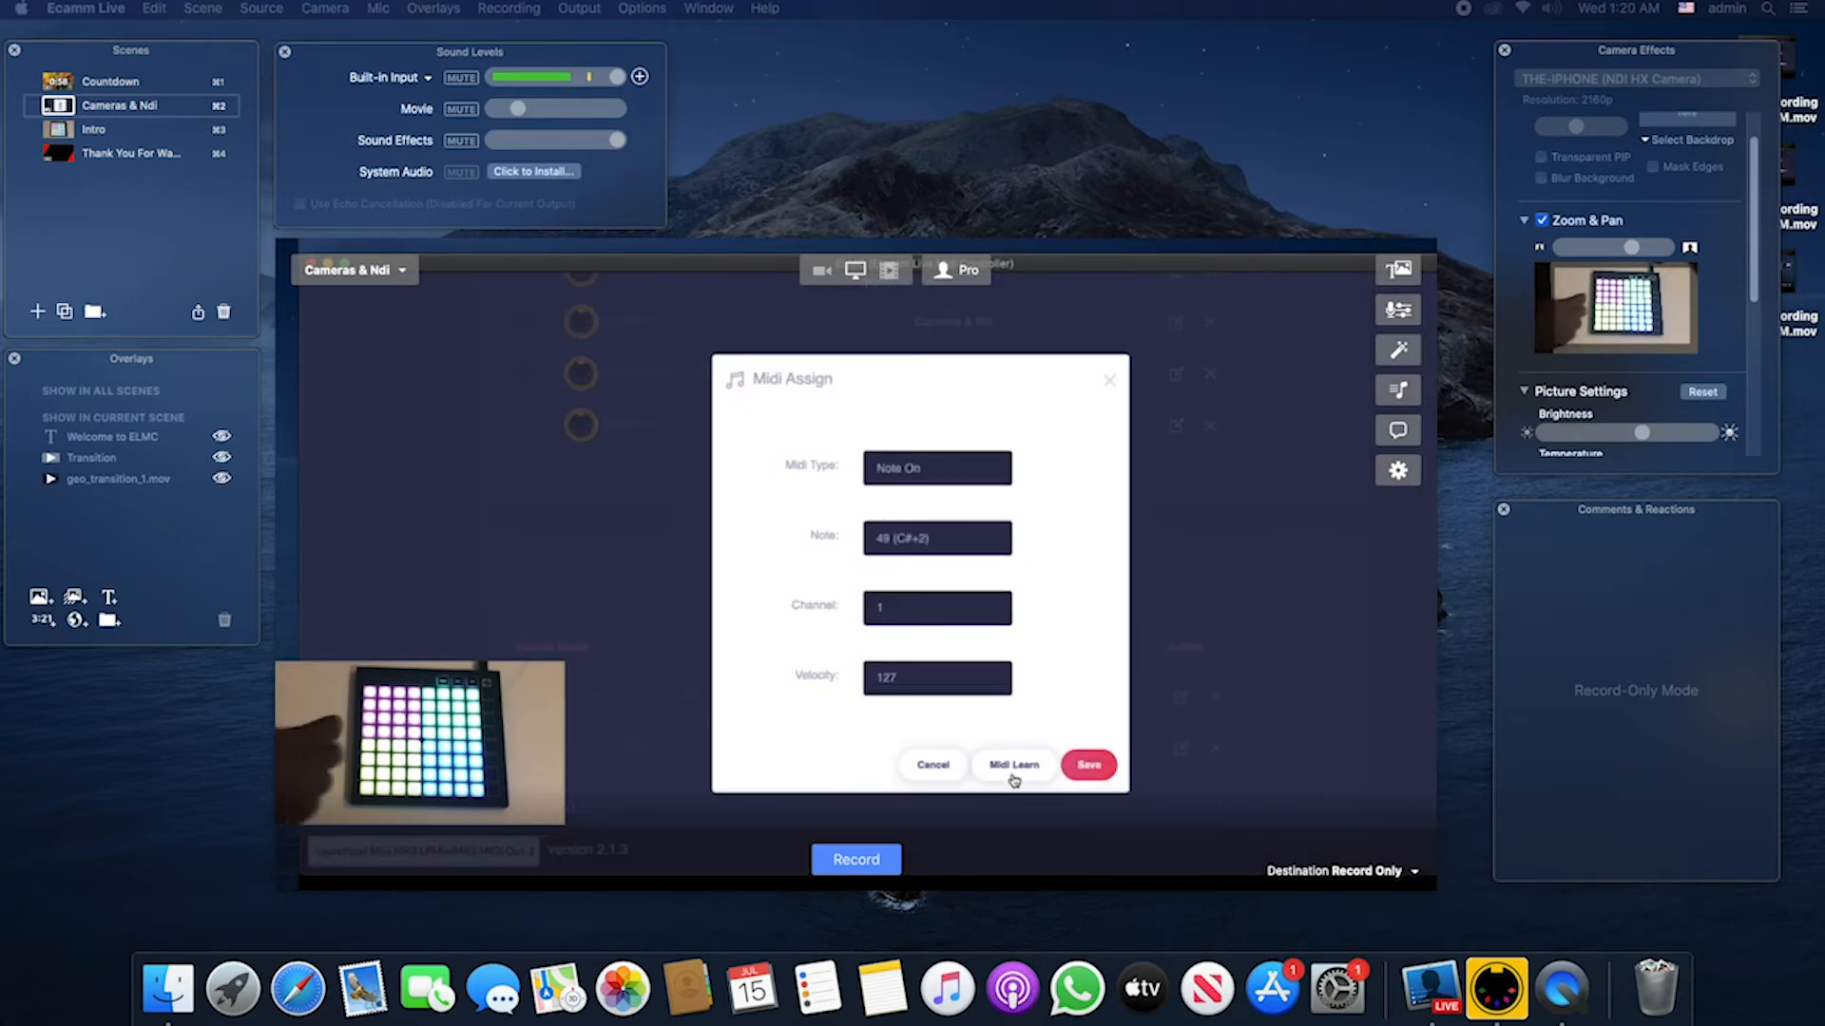
left_click(1083, 768)
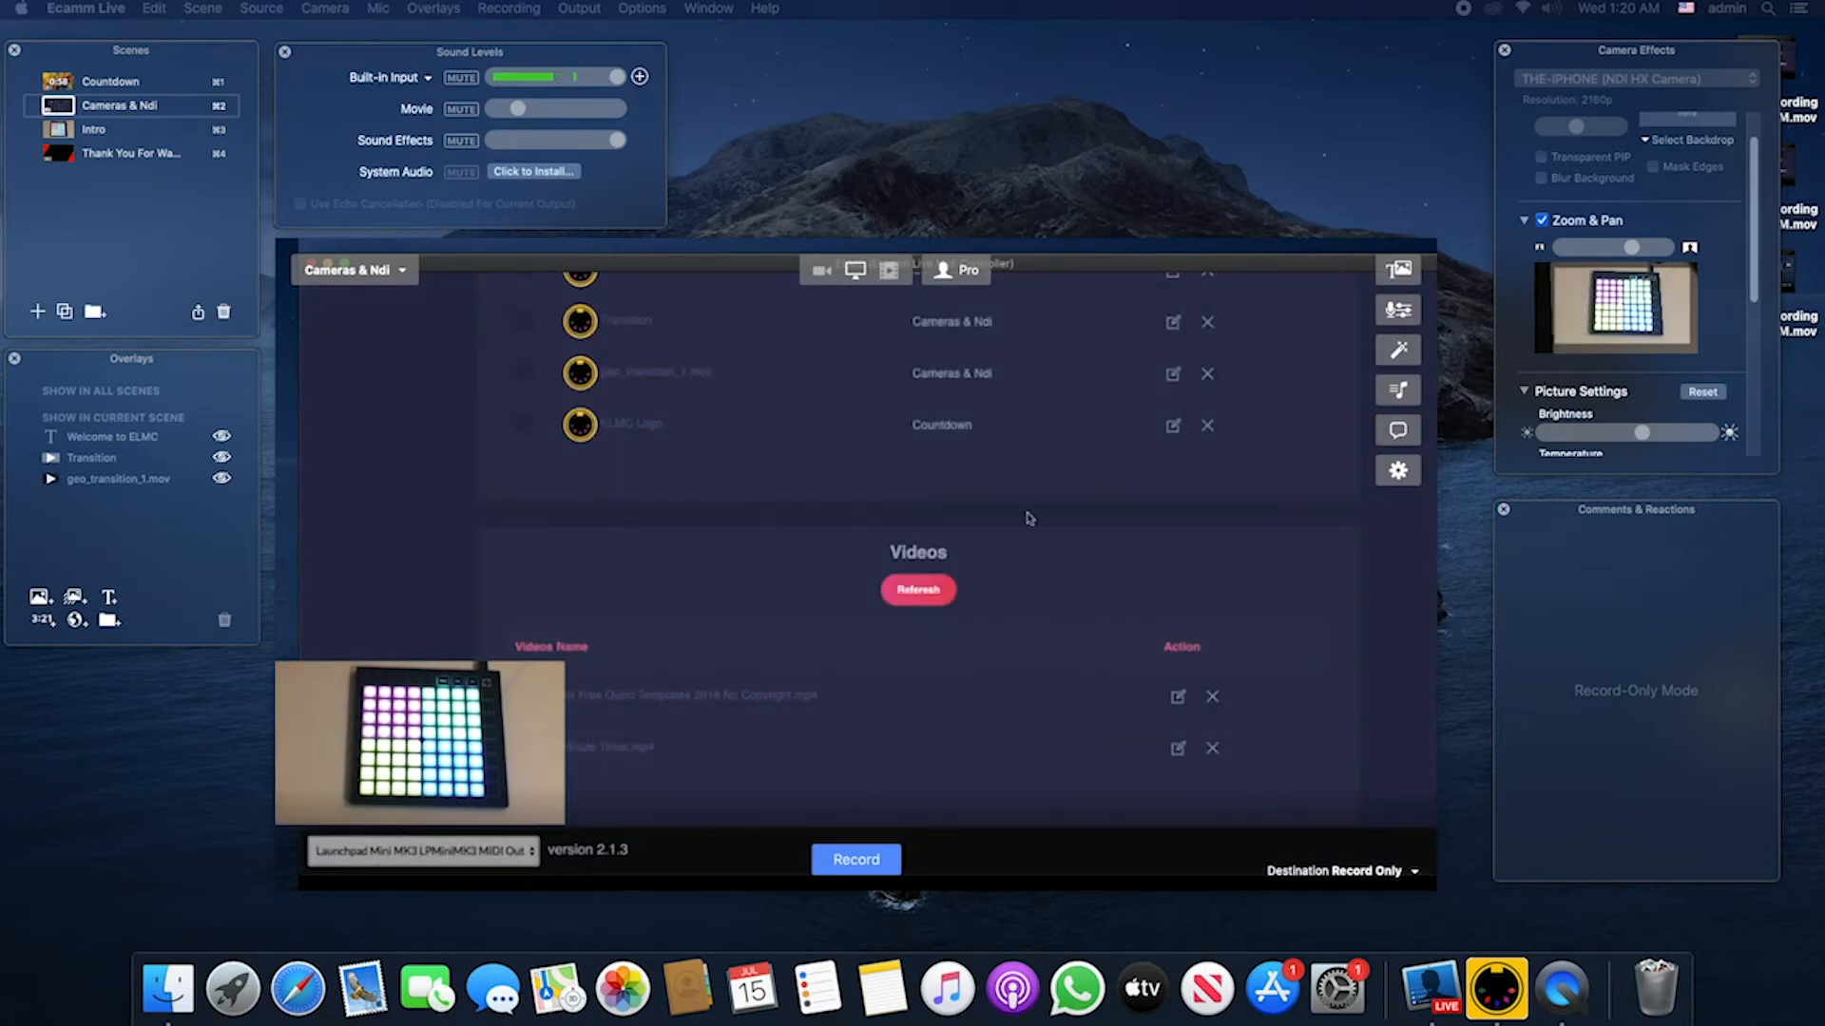
Step: Assign a pad to the geo_transition_1.mov overlay with MIDI Learn (Note On, note 50 (D+2), channel 1, velocity 127) and save it
scroll(1093, 458, "up", 1)
left_click(1172, 400)
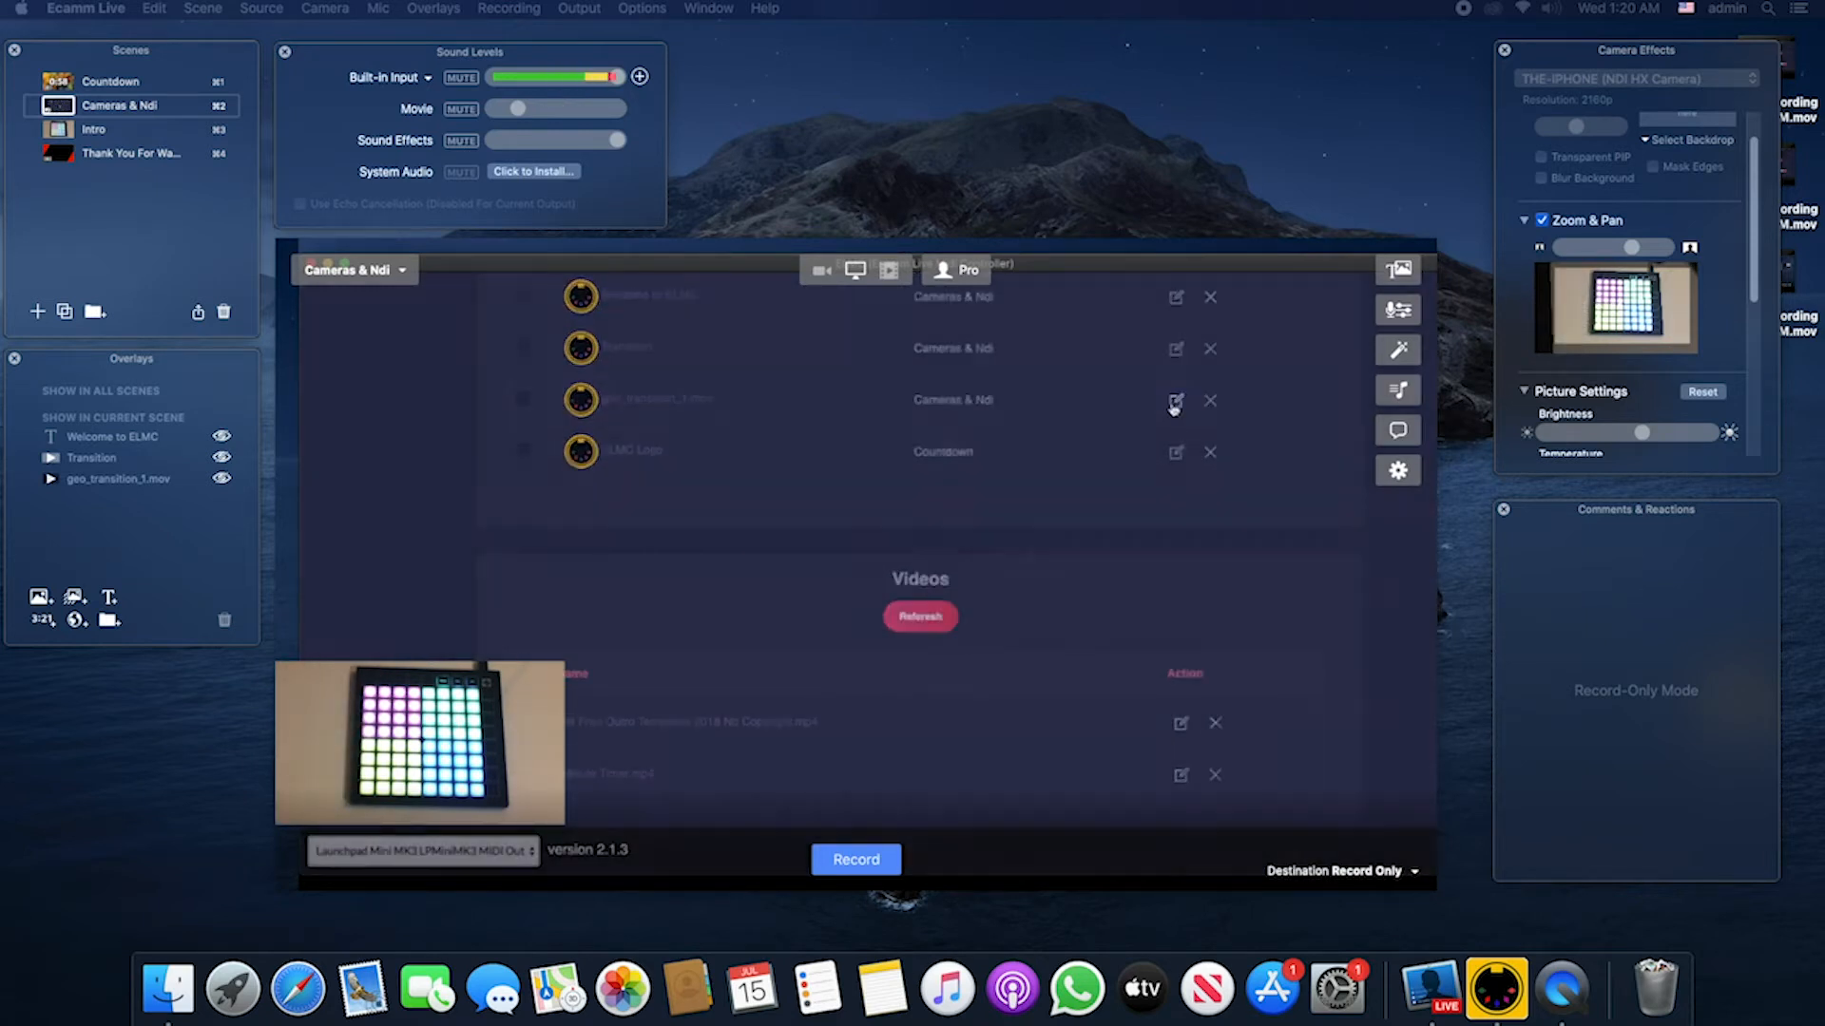
left_click(1025, 764)
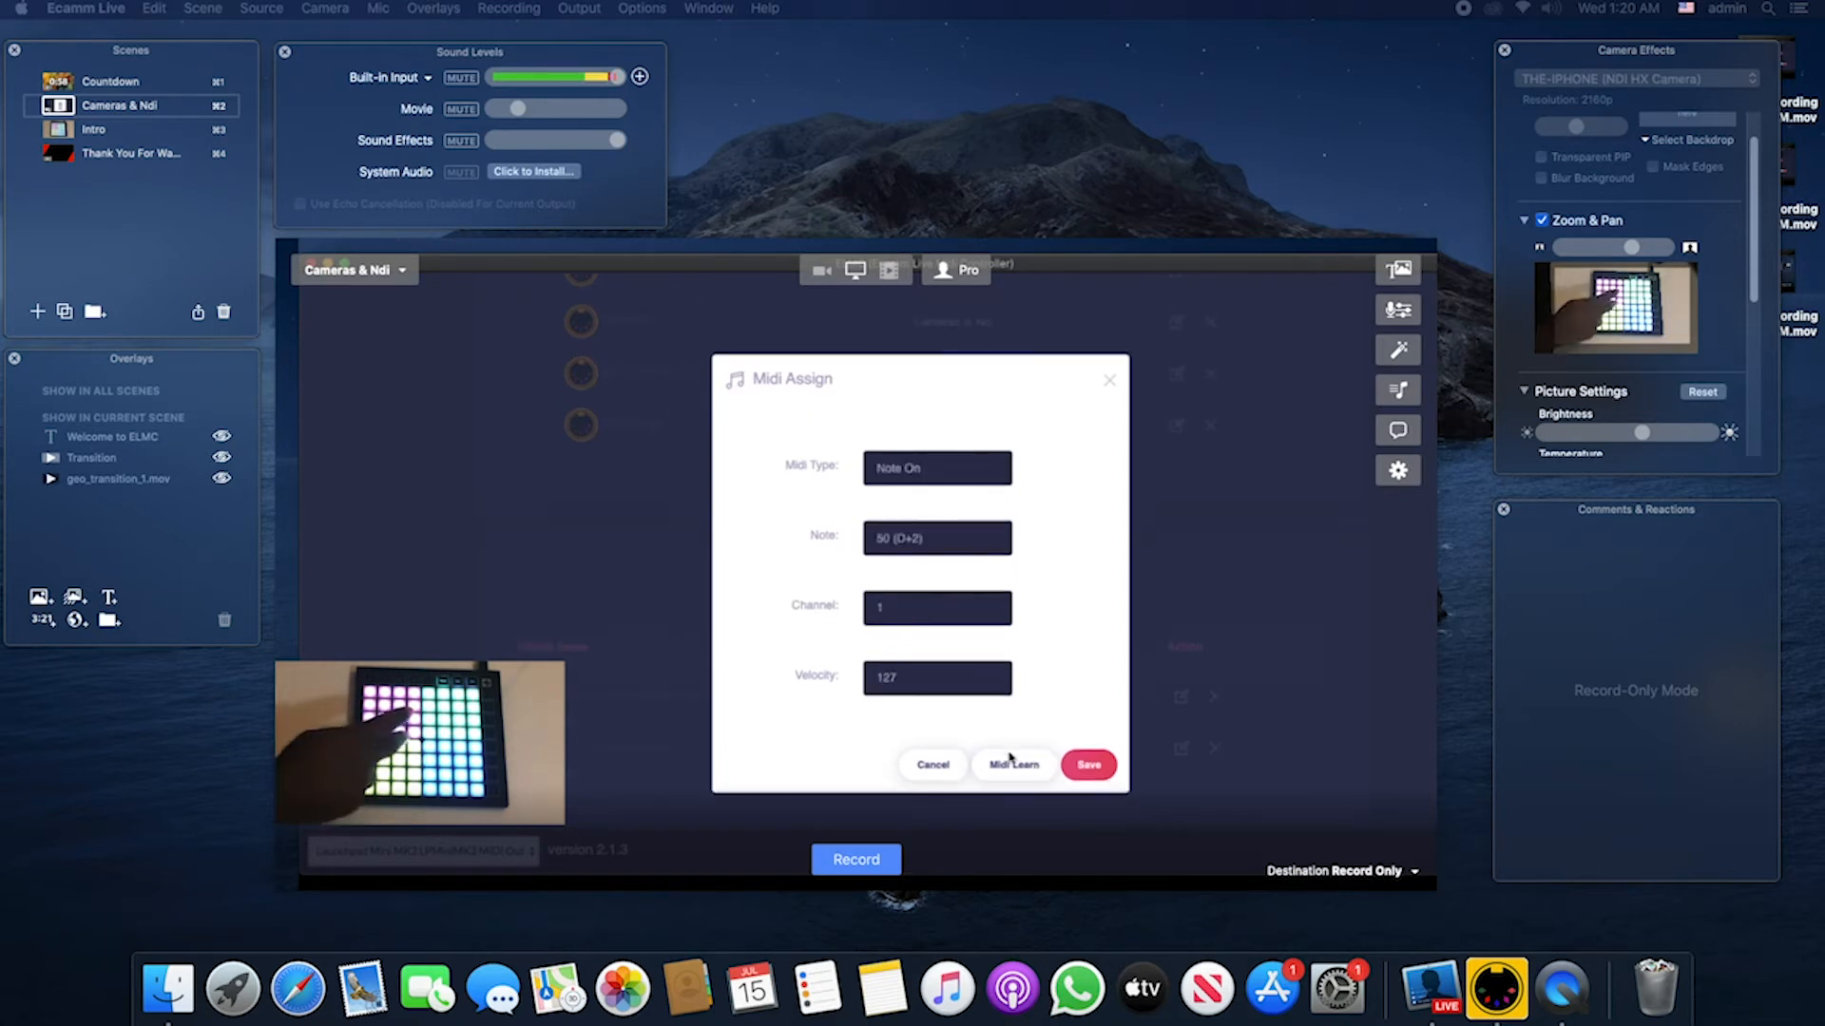
left_click(1090, 765)
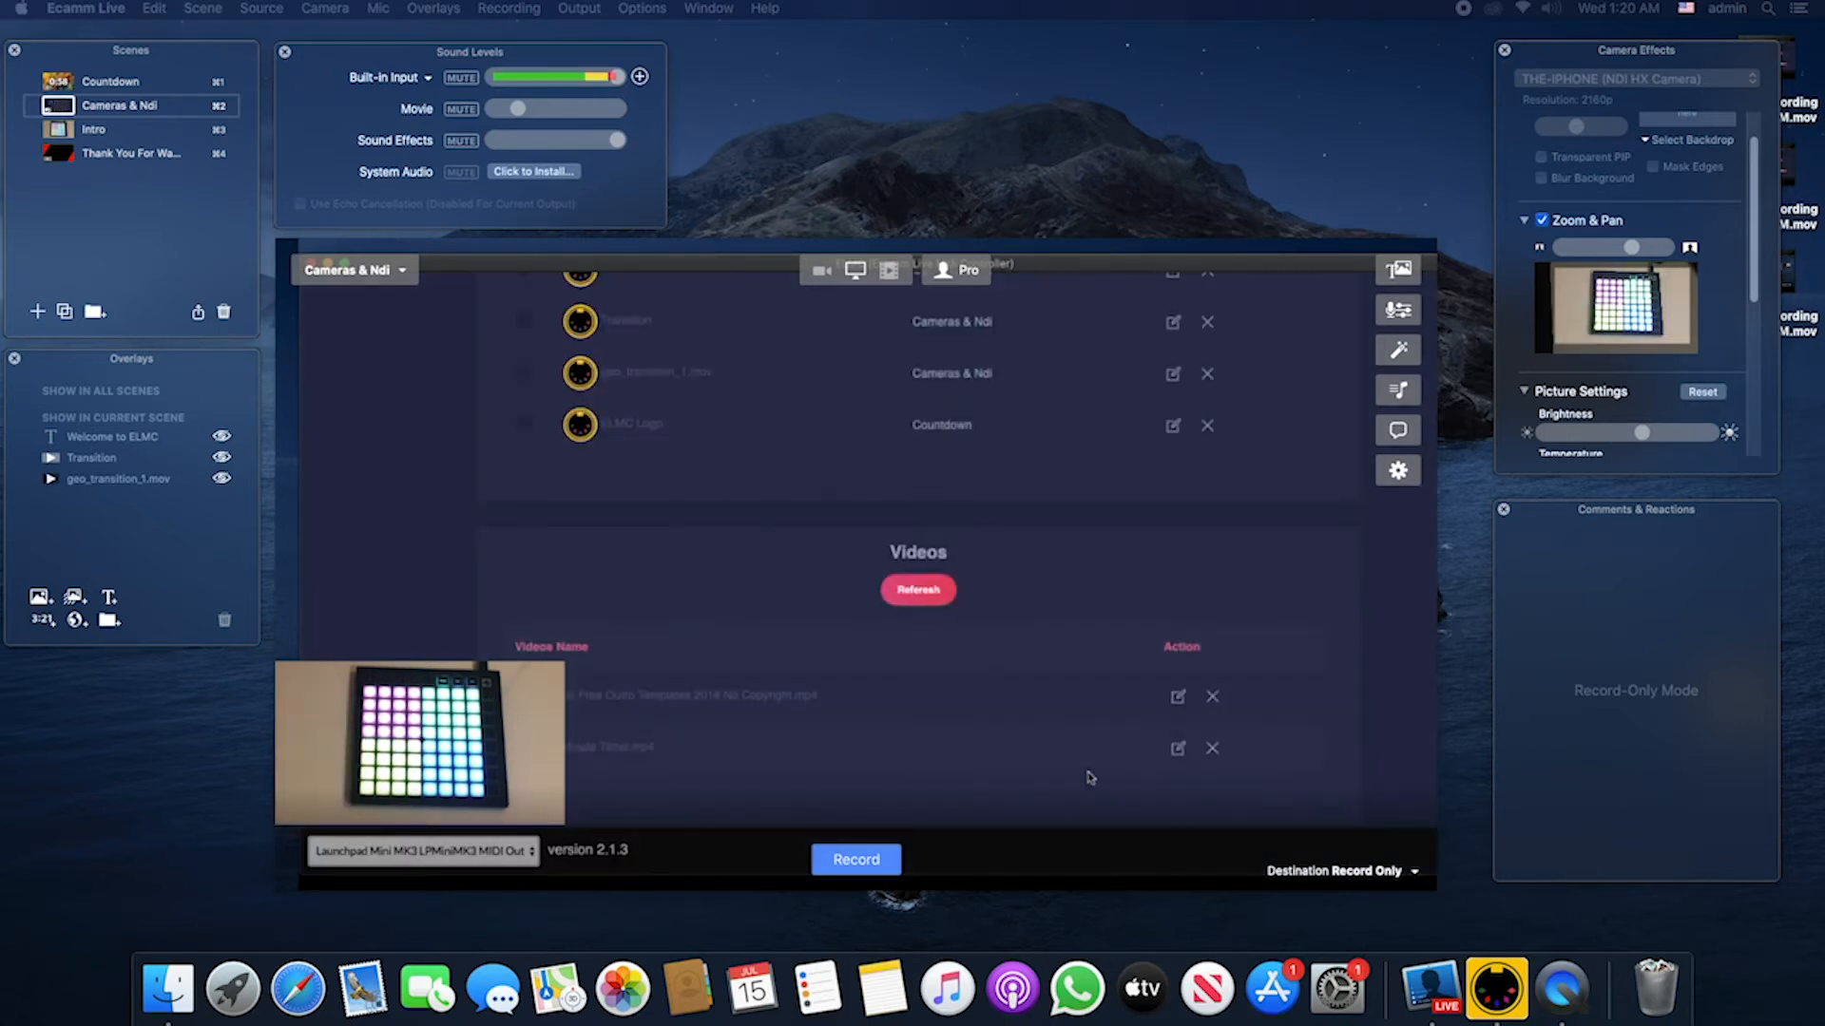
Step: Assign a pad to the ELMC Logo overlay with MIDI Learn and save the assignment
left_click(1175, 428)
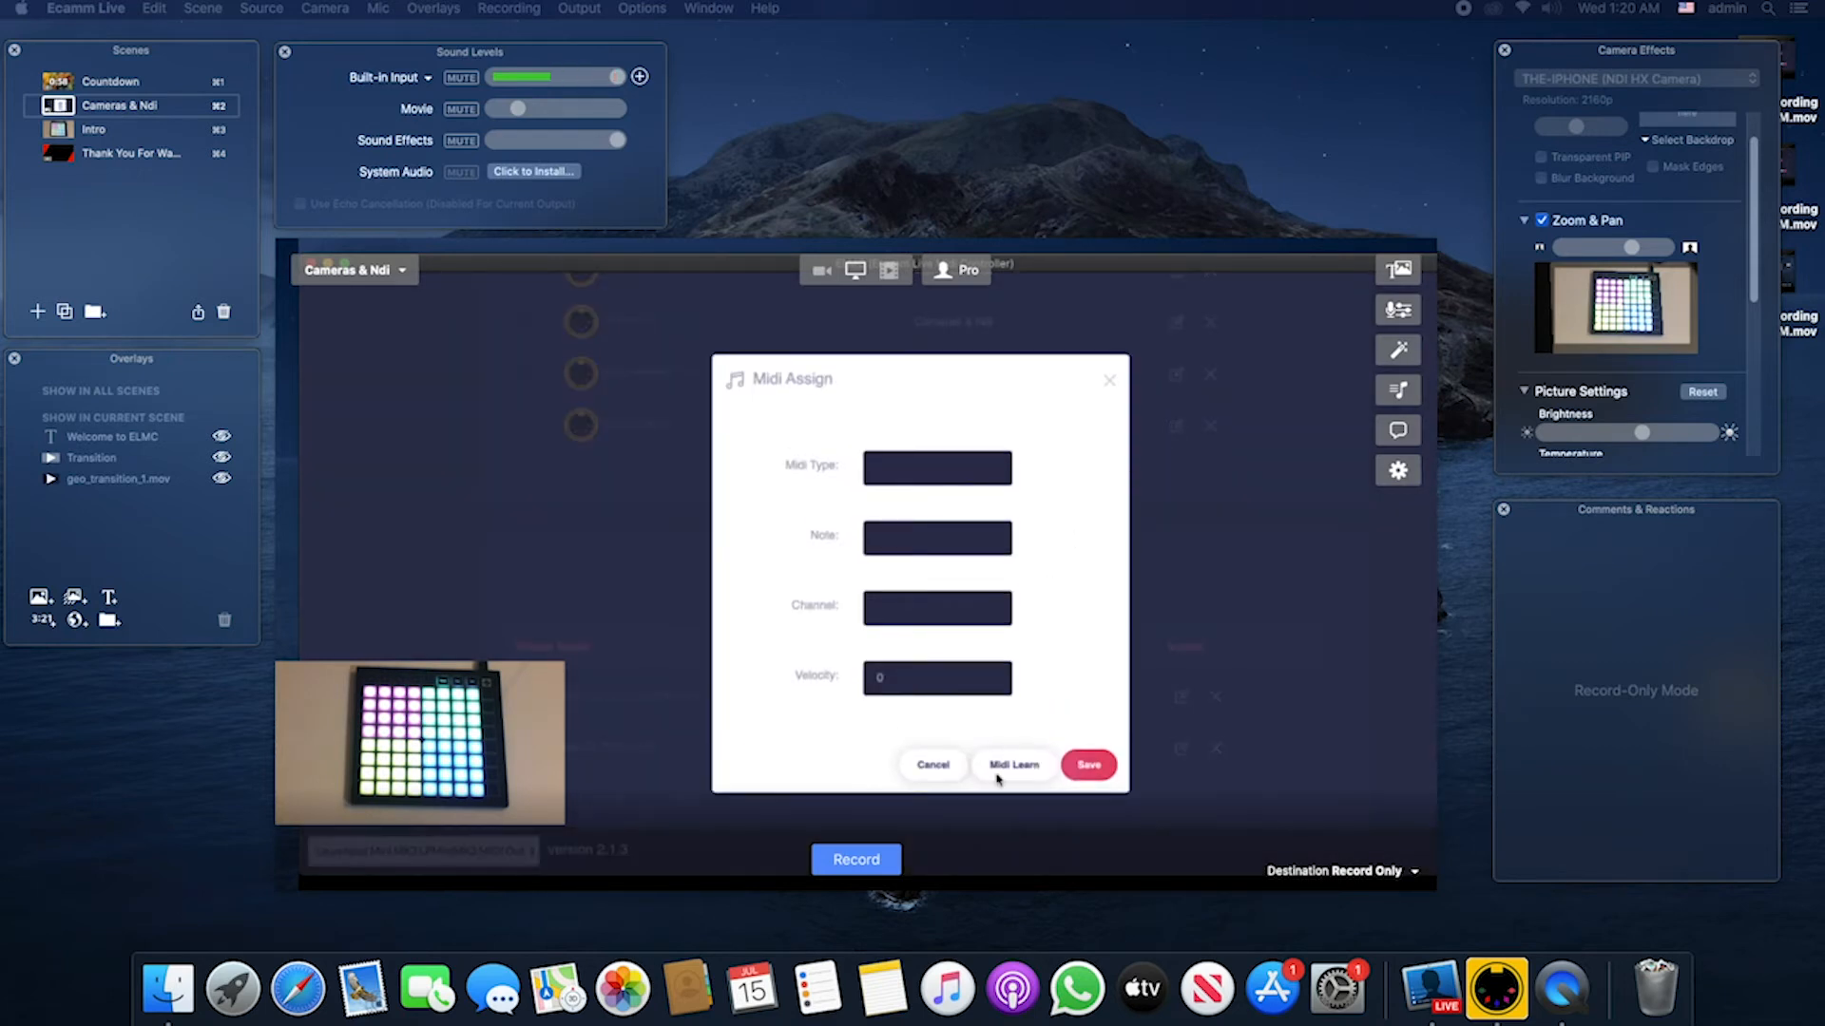
left_click(1004, 766)
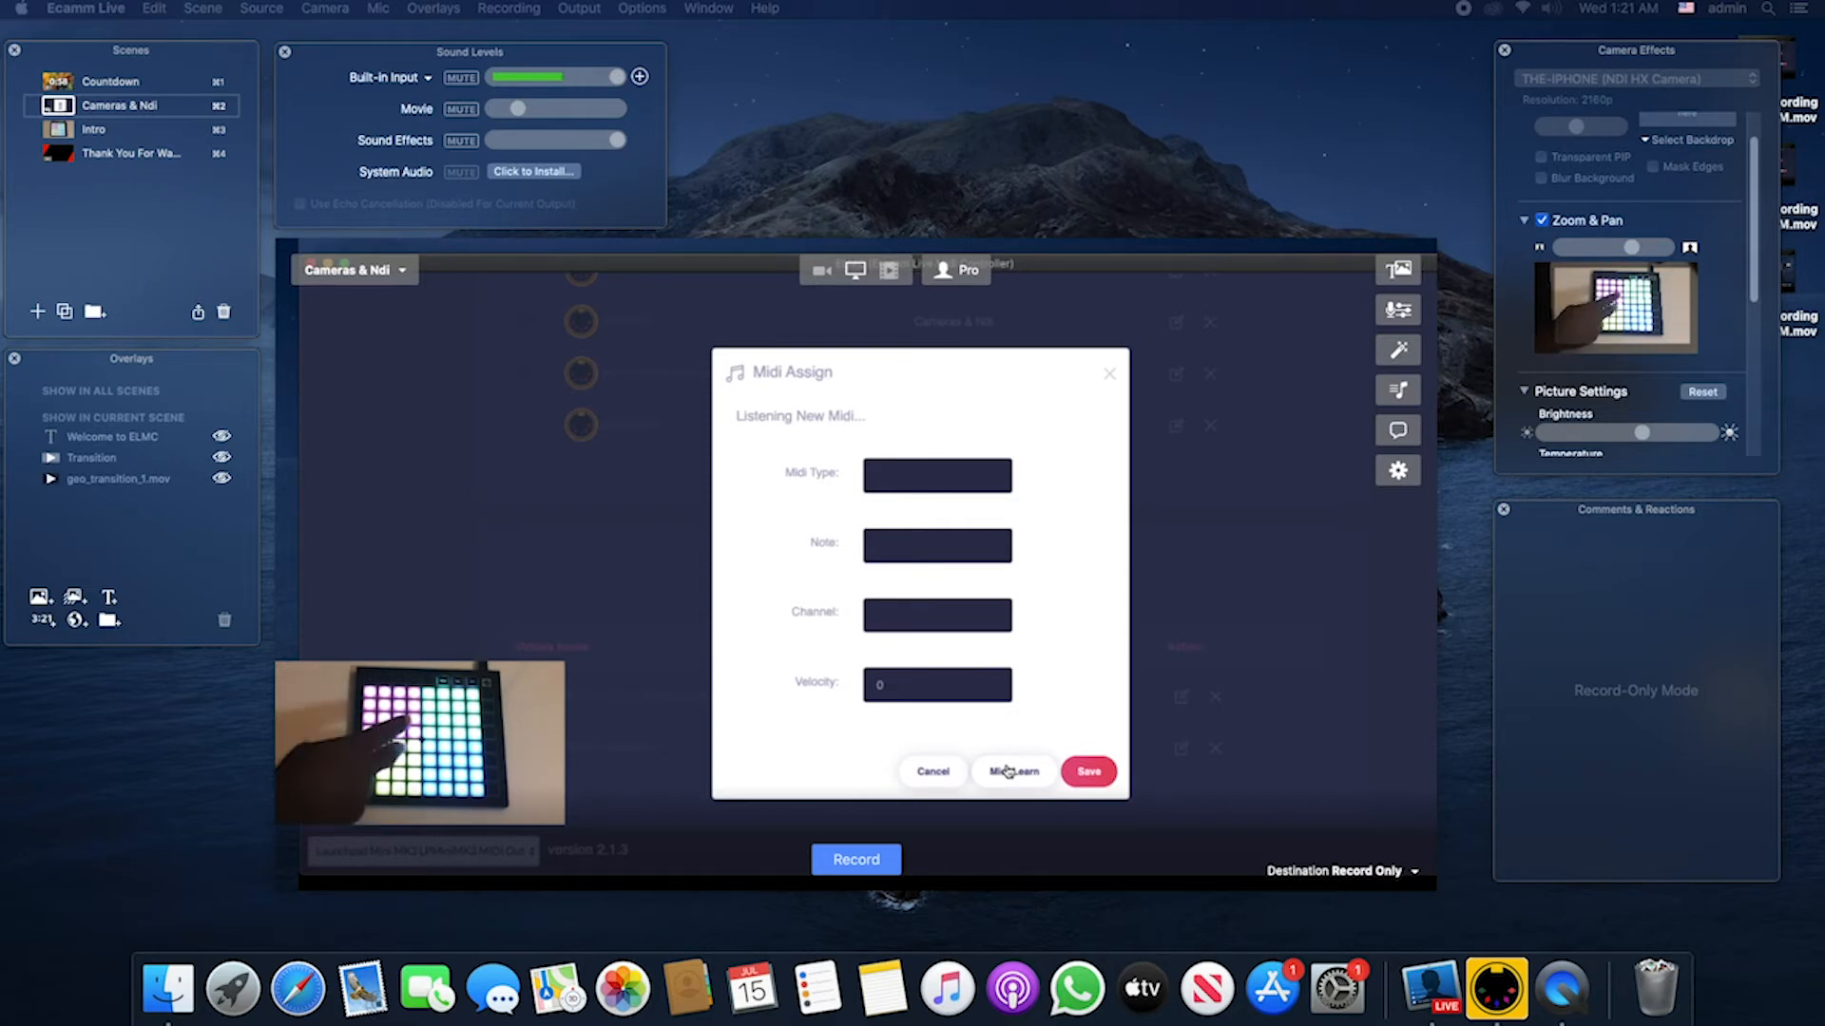
left_click(1088, 766)
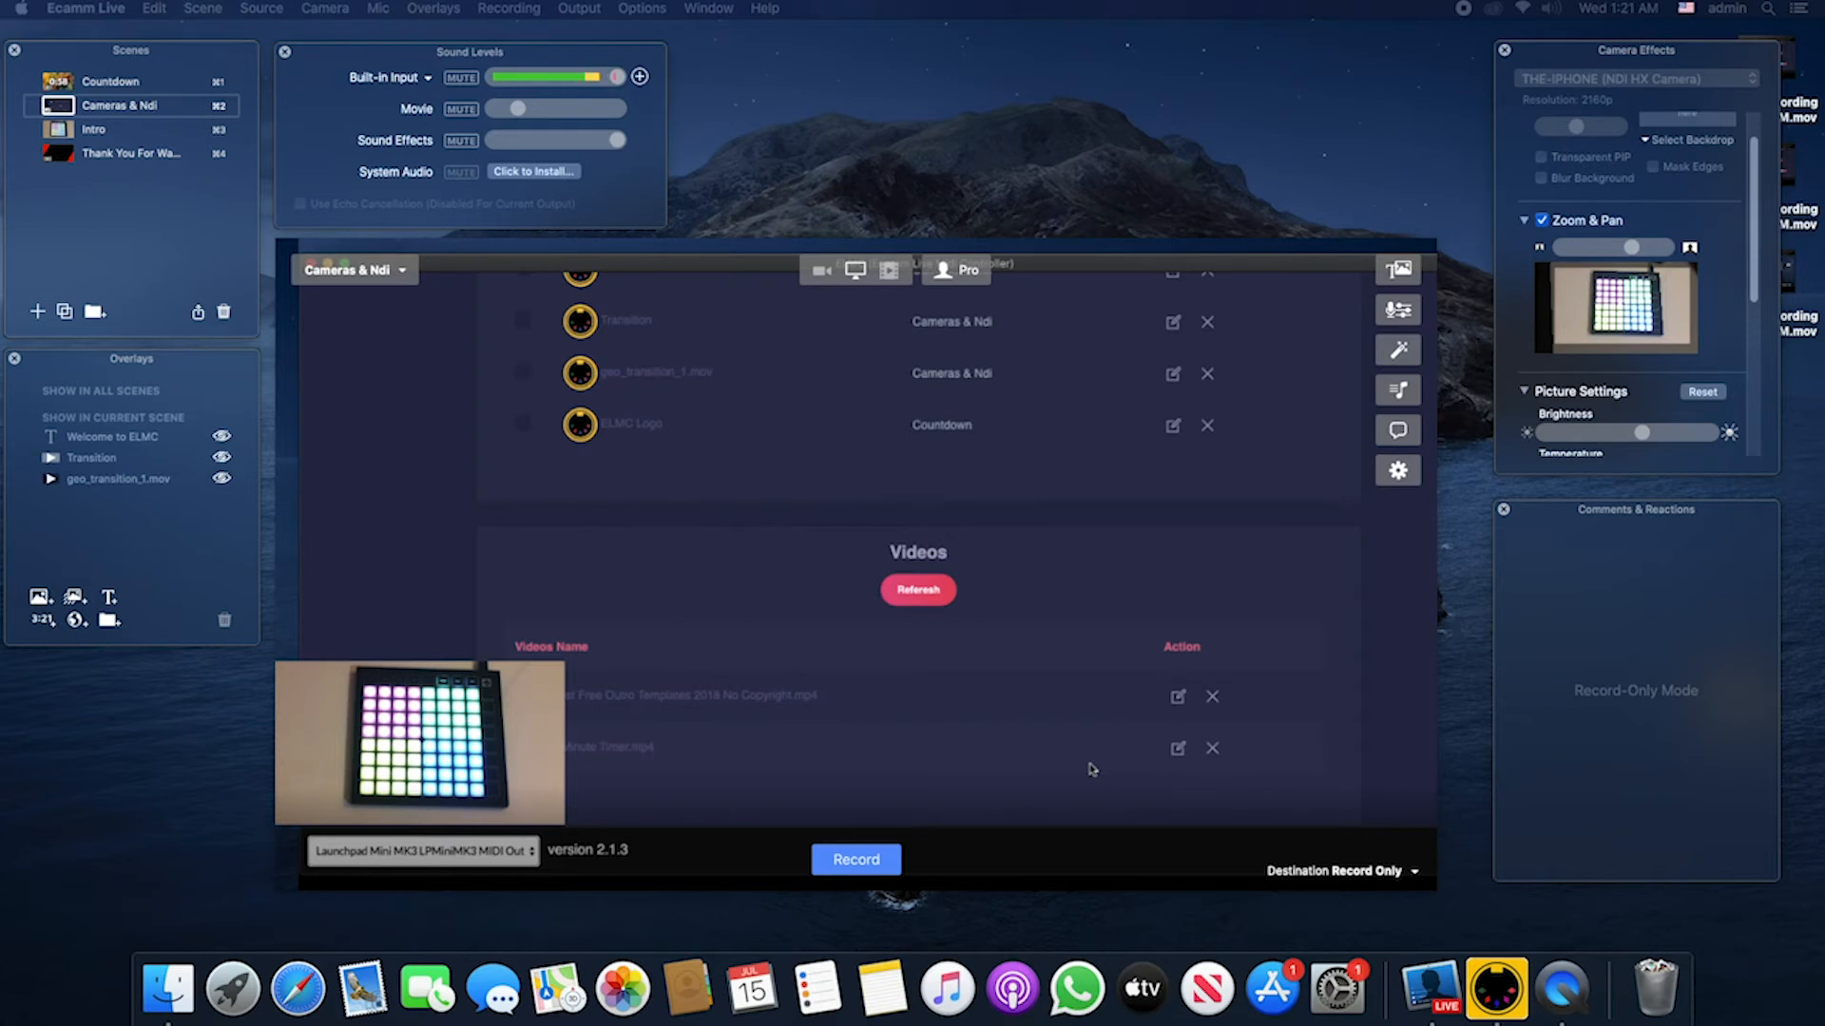
Step: Review the scene, camera, overlay and video lists and test switching to the Countdown scene and back to Cameras & Ndi
scroll(824, 606, "up", 5)
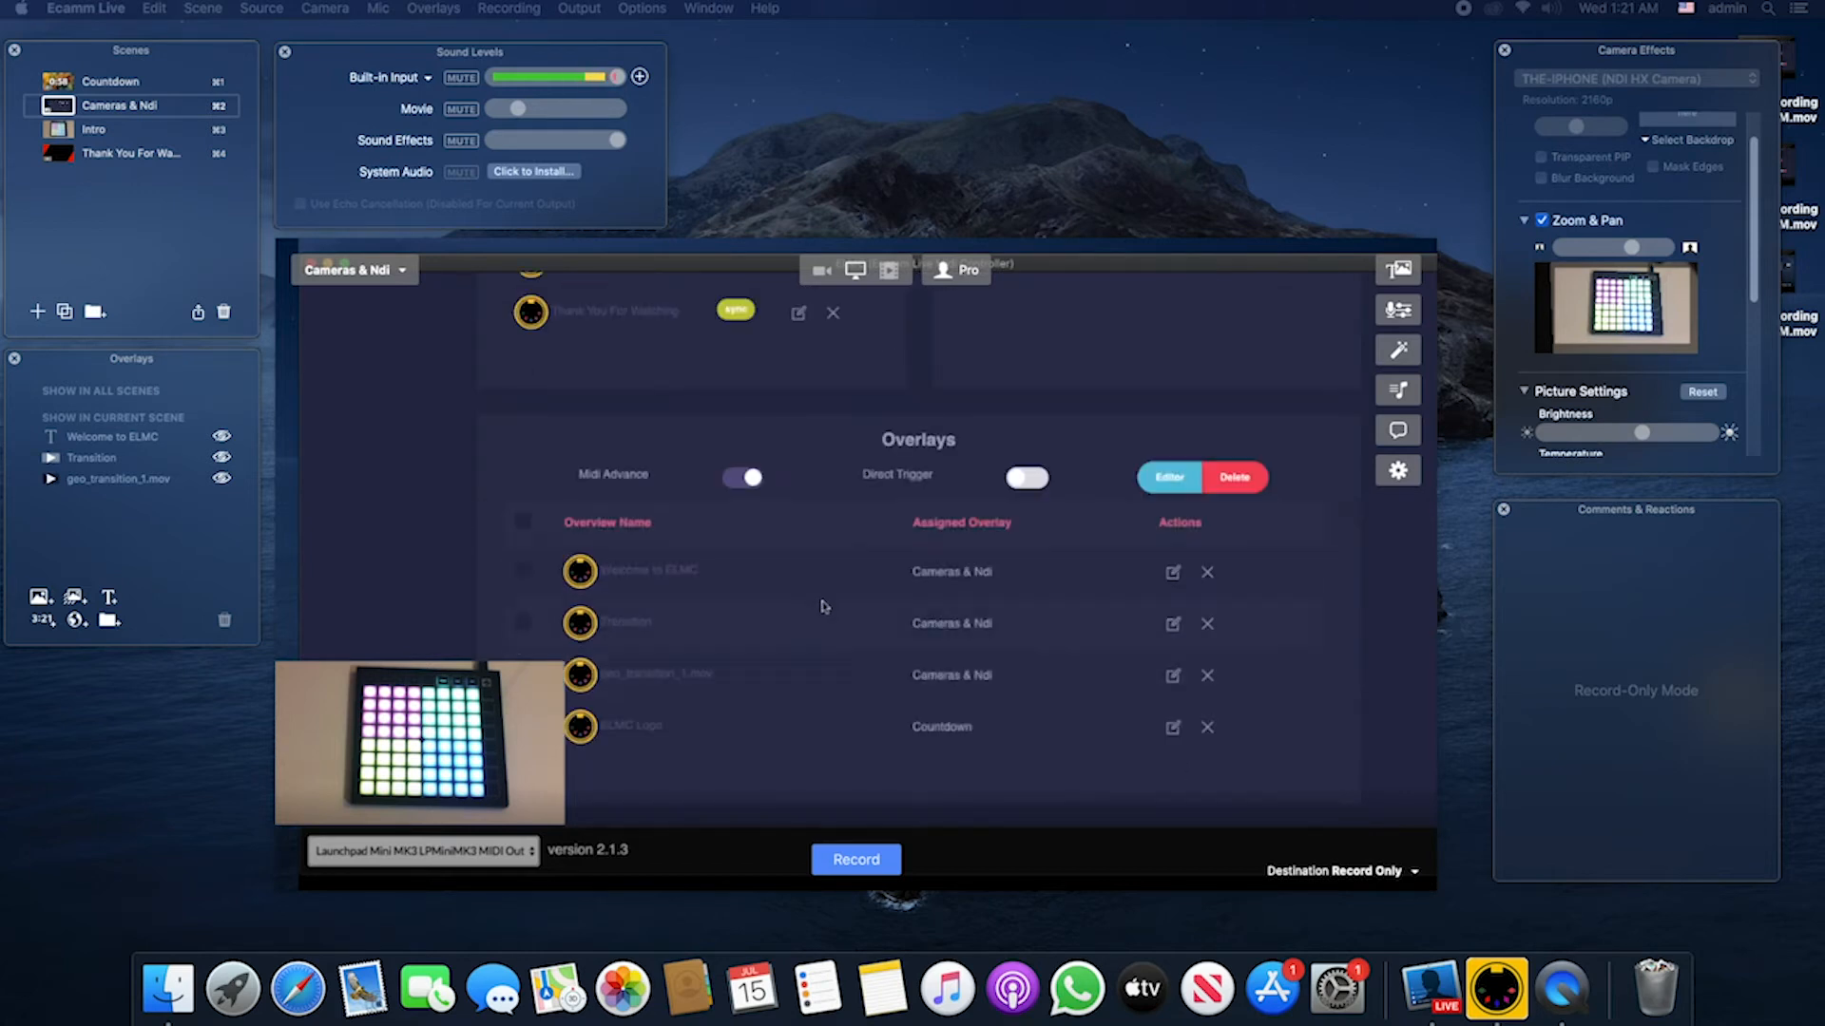
scroll(836, 613, "down", 5)
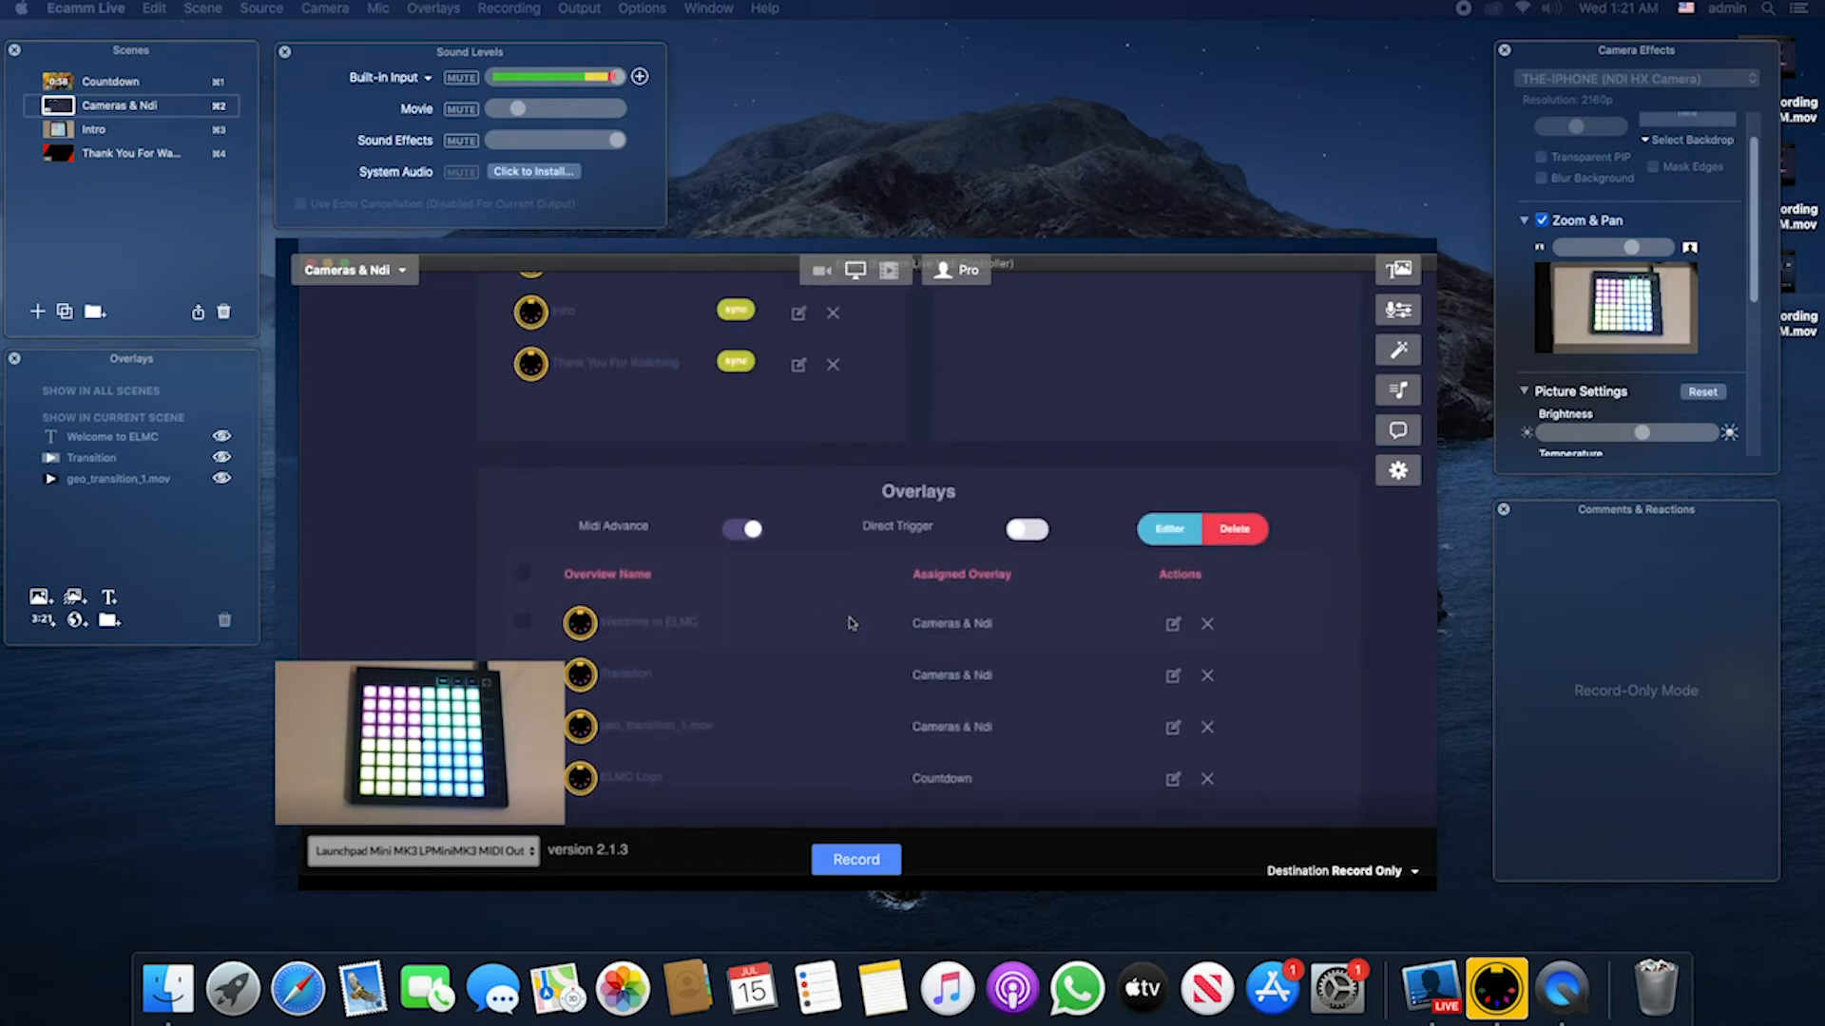
scroll(852, 622, "up", 5)
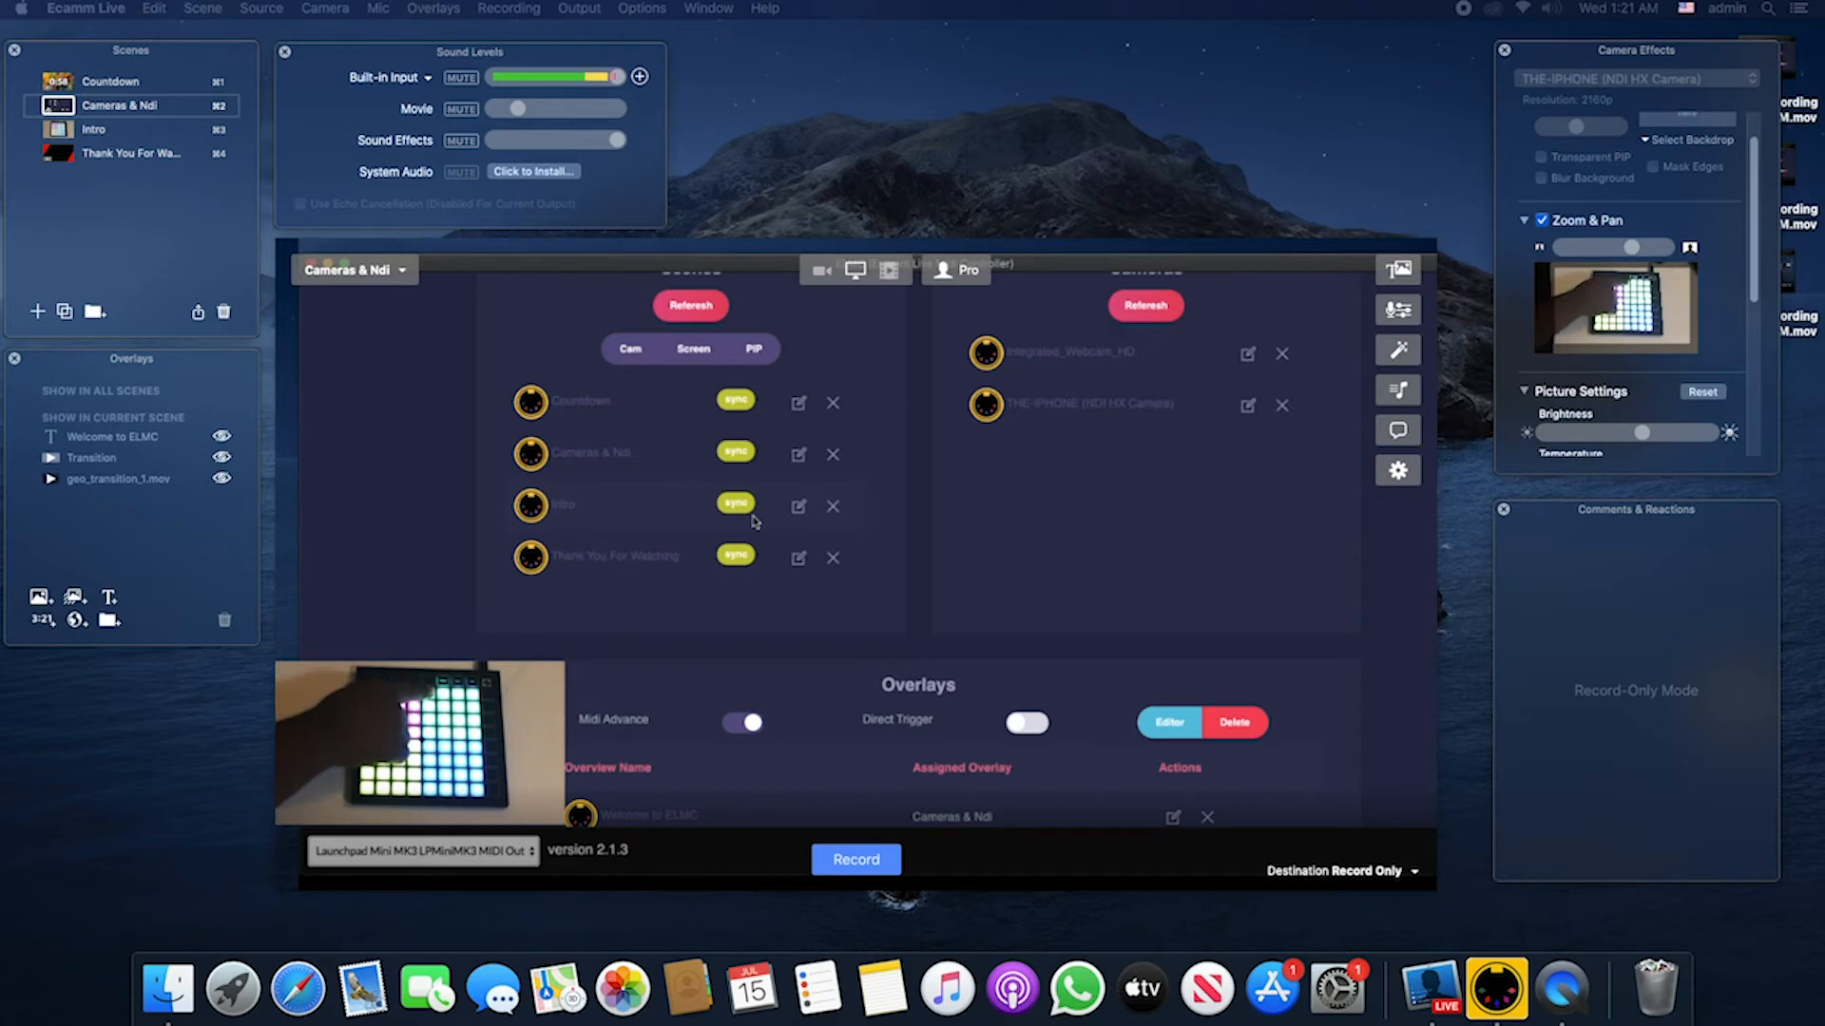
key("super+1")
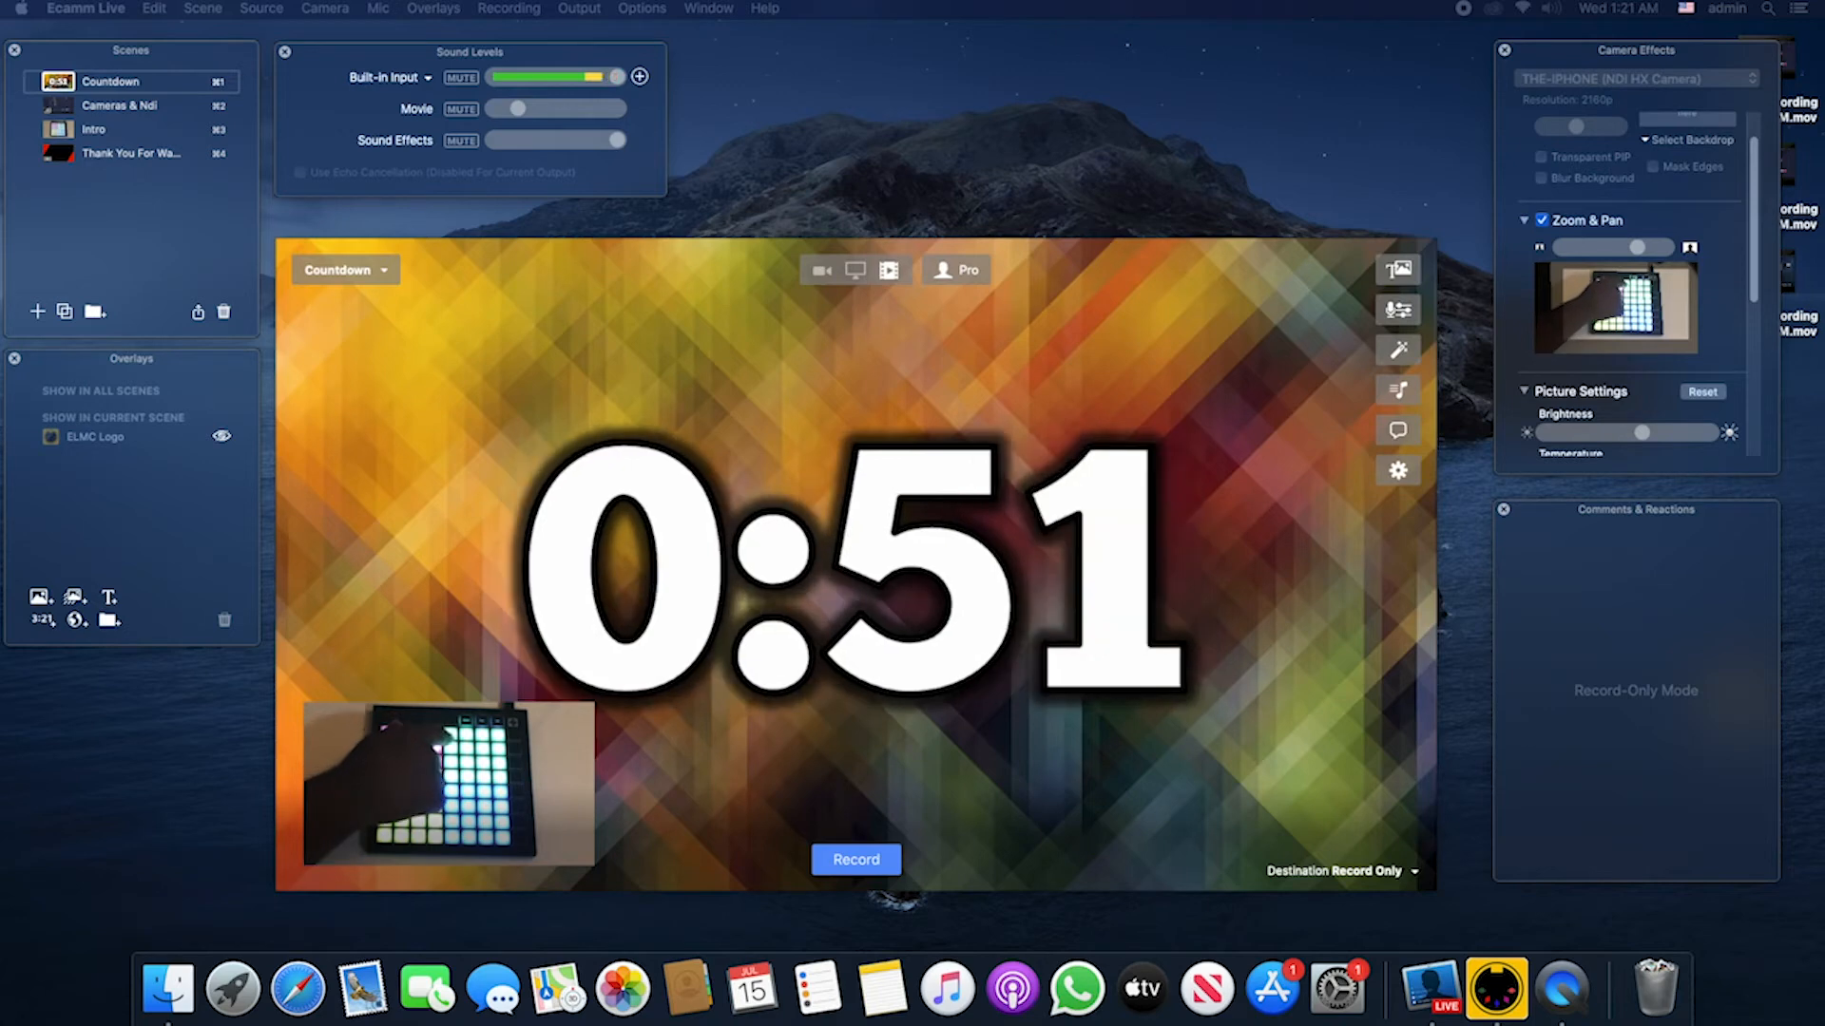
key("super+2")
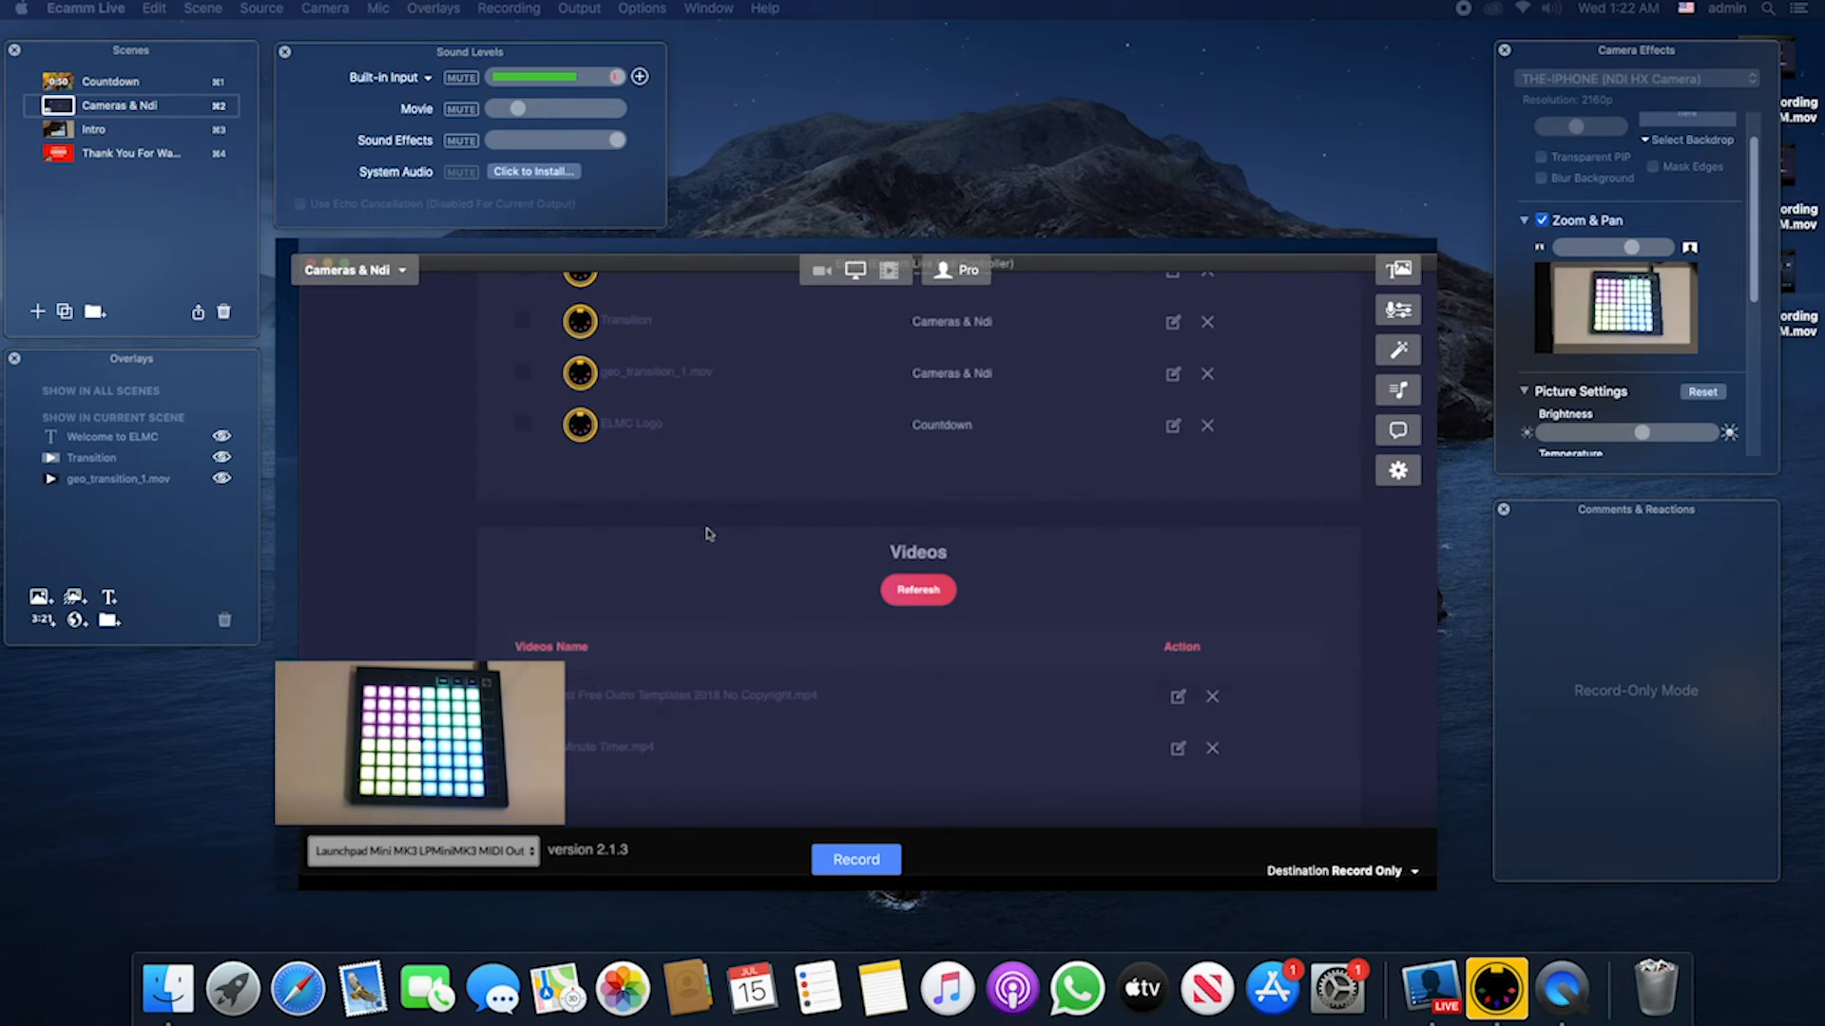
scroll(710, 534, "up", 10)
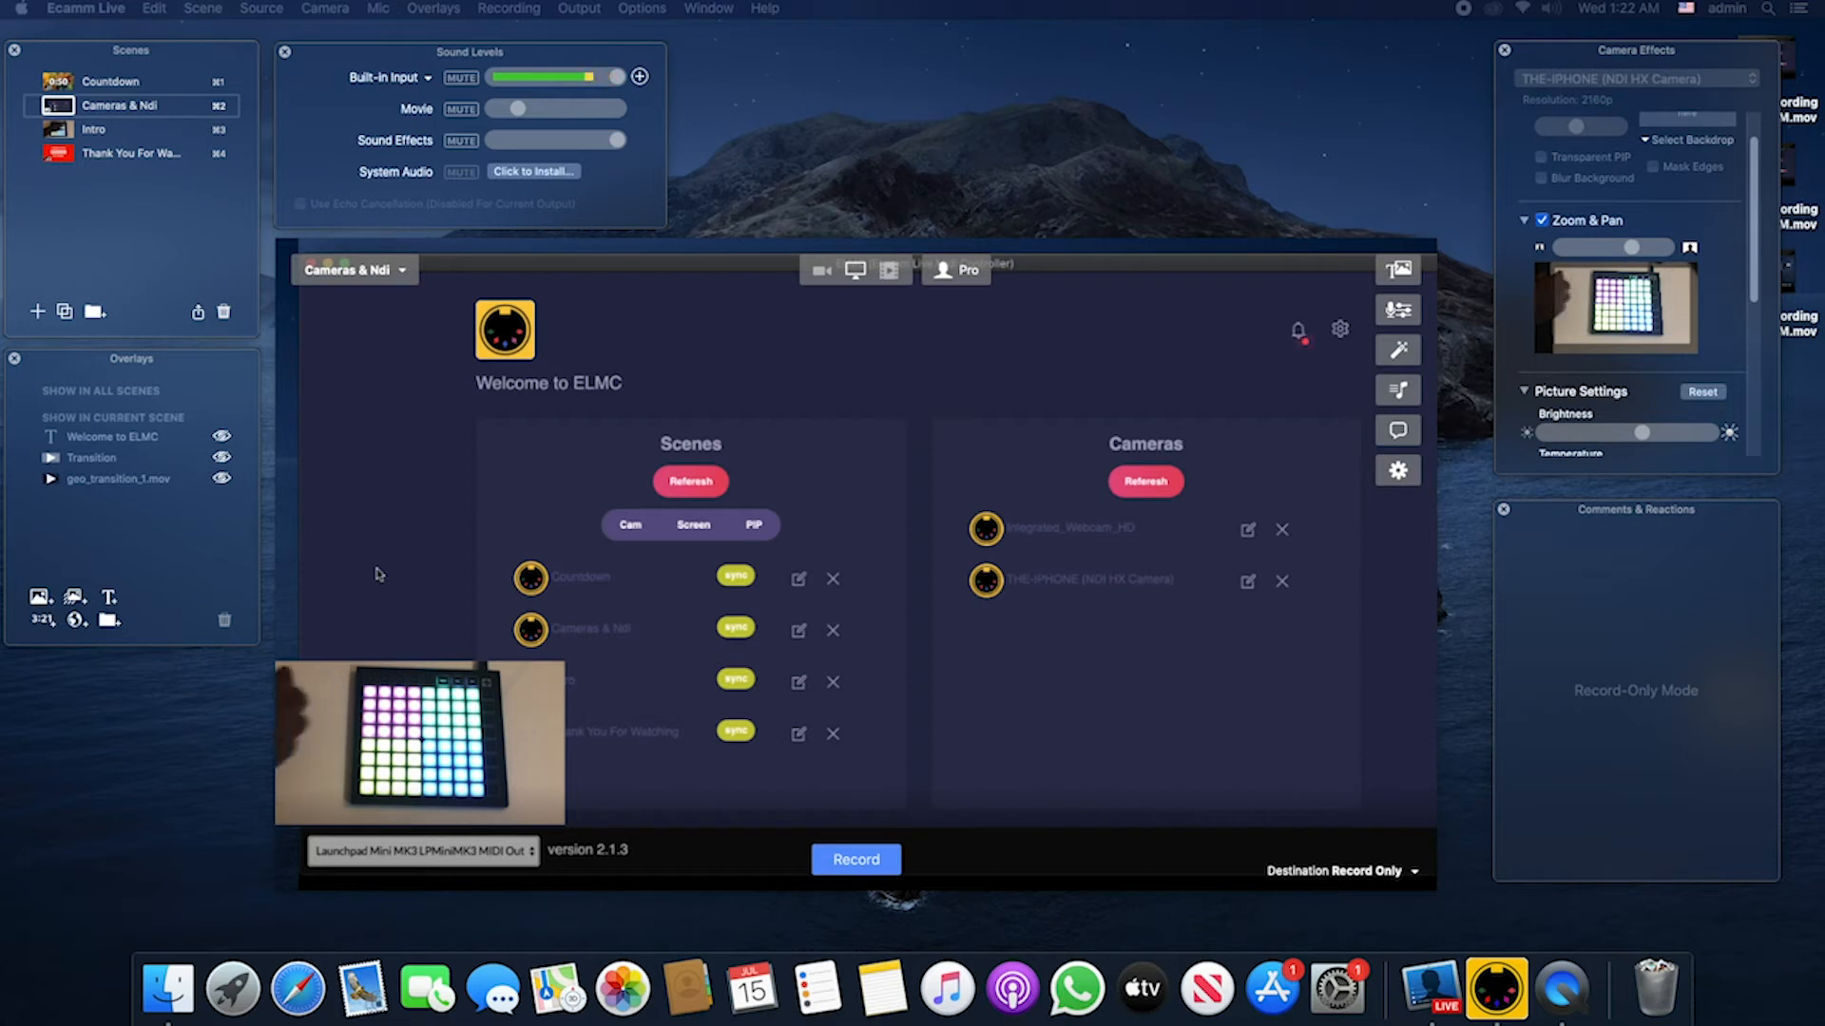
scroll(377, 574, "down", 10)
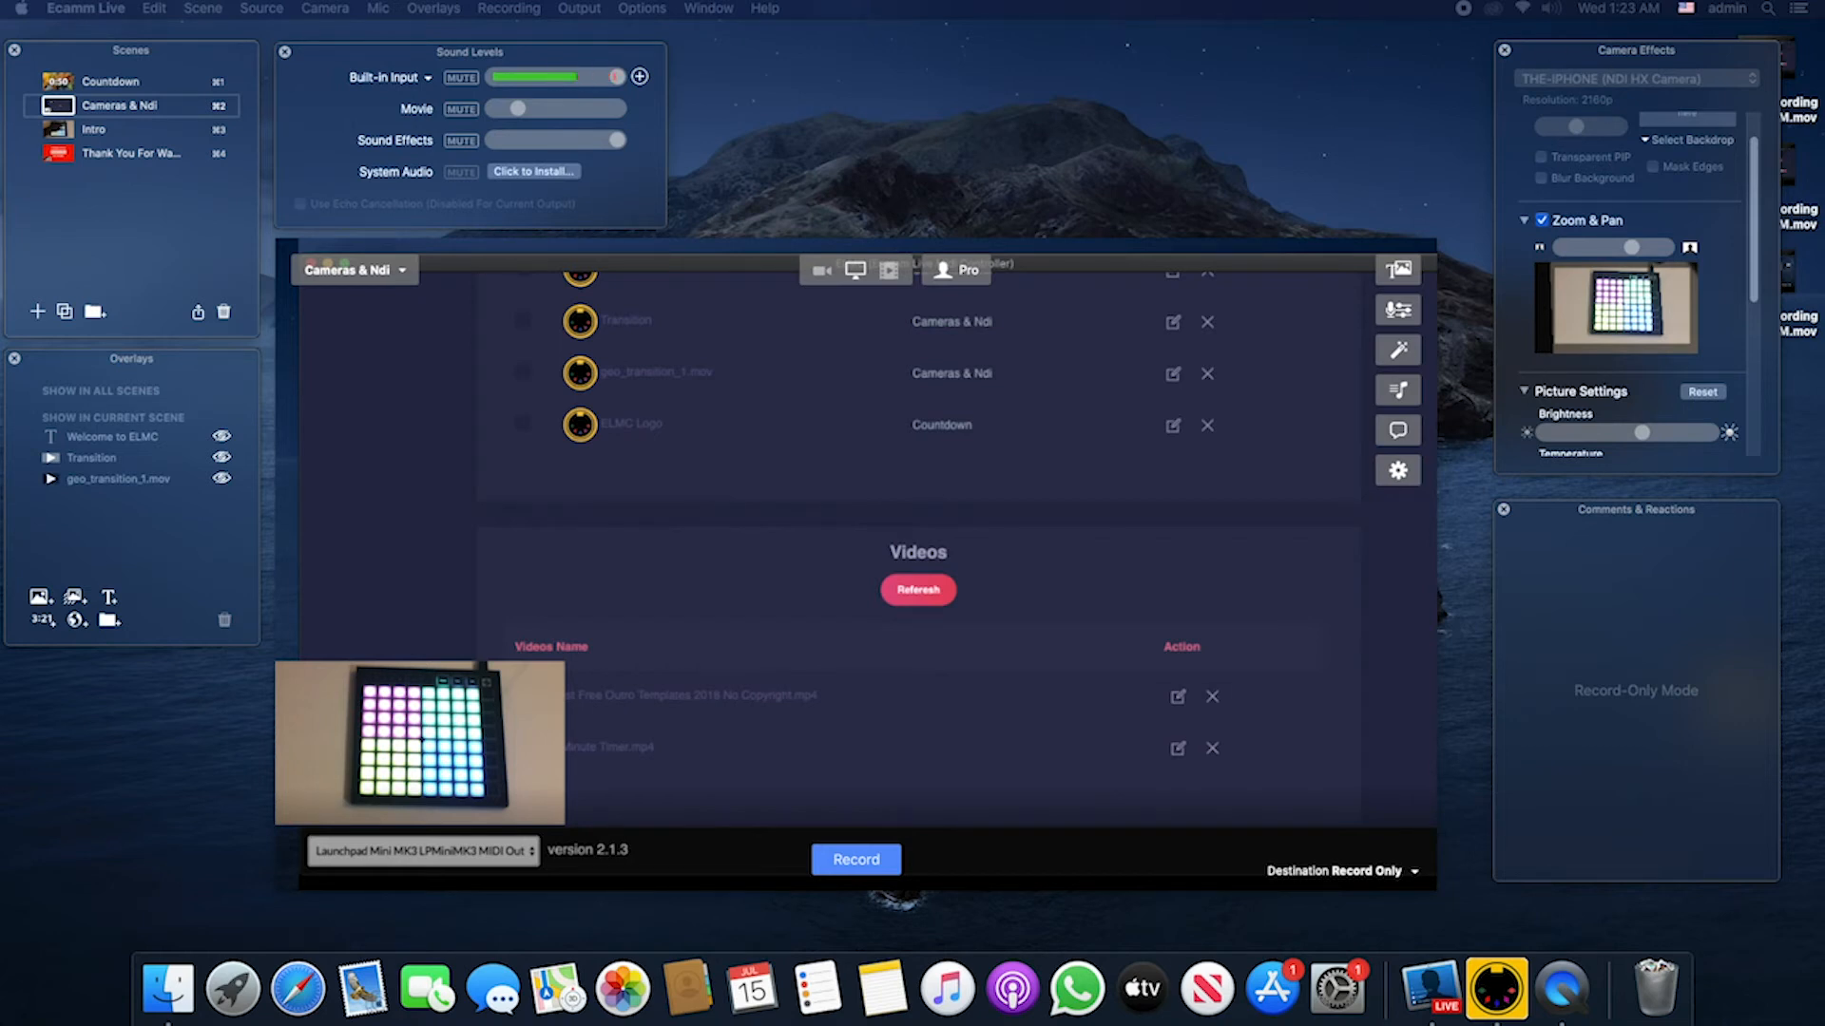
scroll(755, 489, "up", 5)
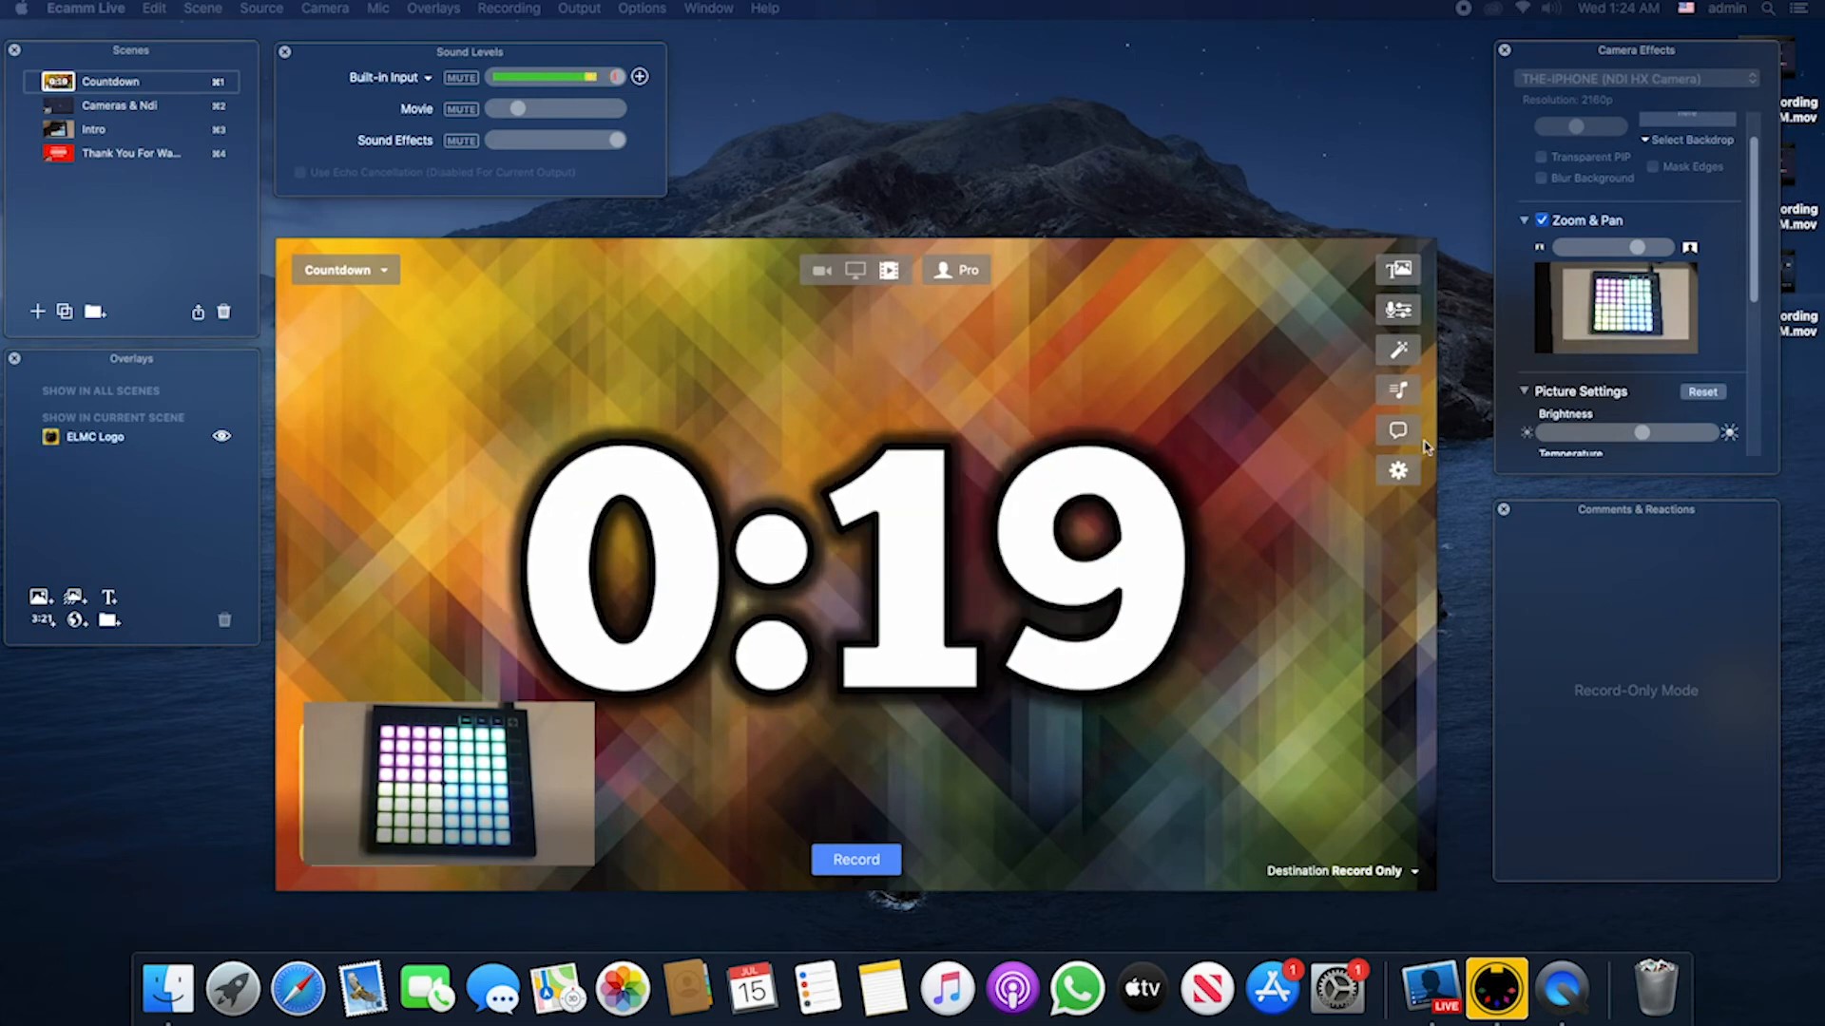
Step: In the Countdown scene, test muting the built-in input, toggling the ELMC Logo overlay and showing the screen with picture-in-picture
mouse_move(1051, 574)
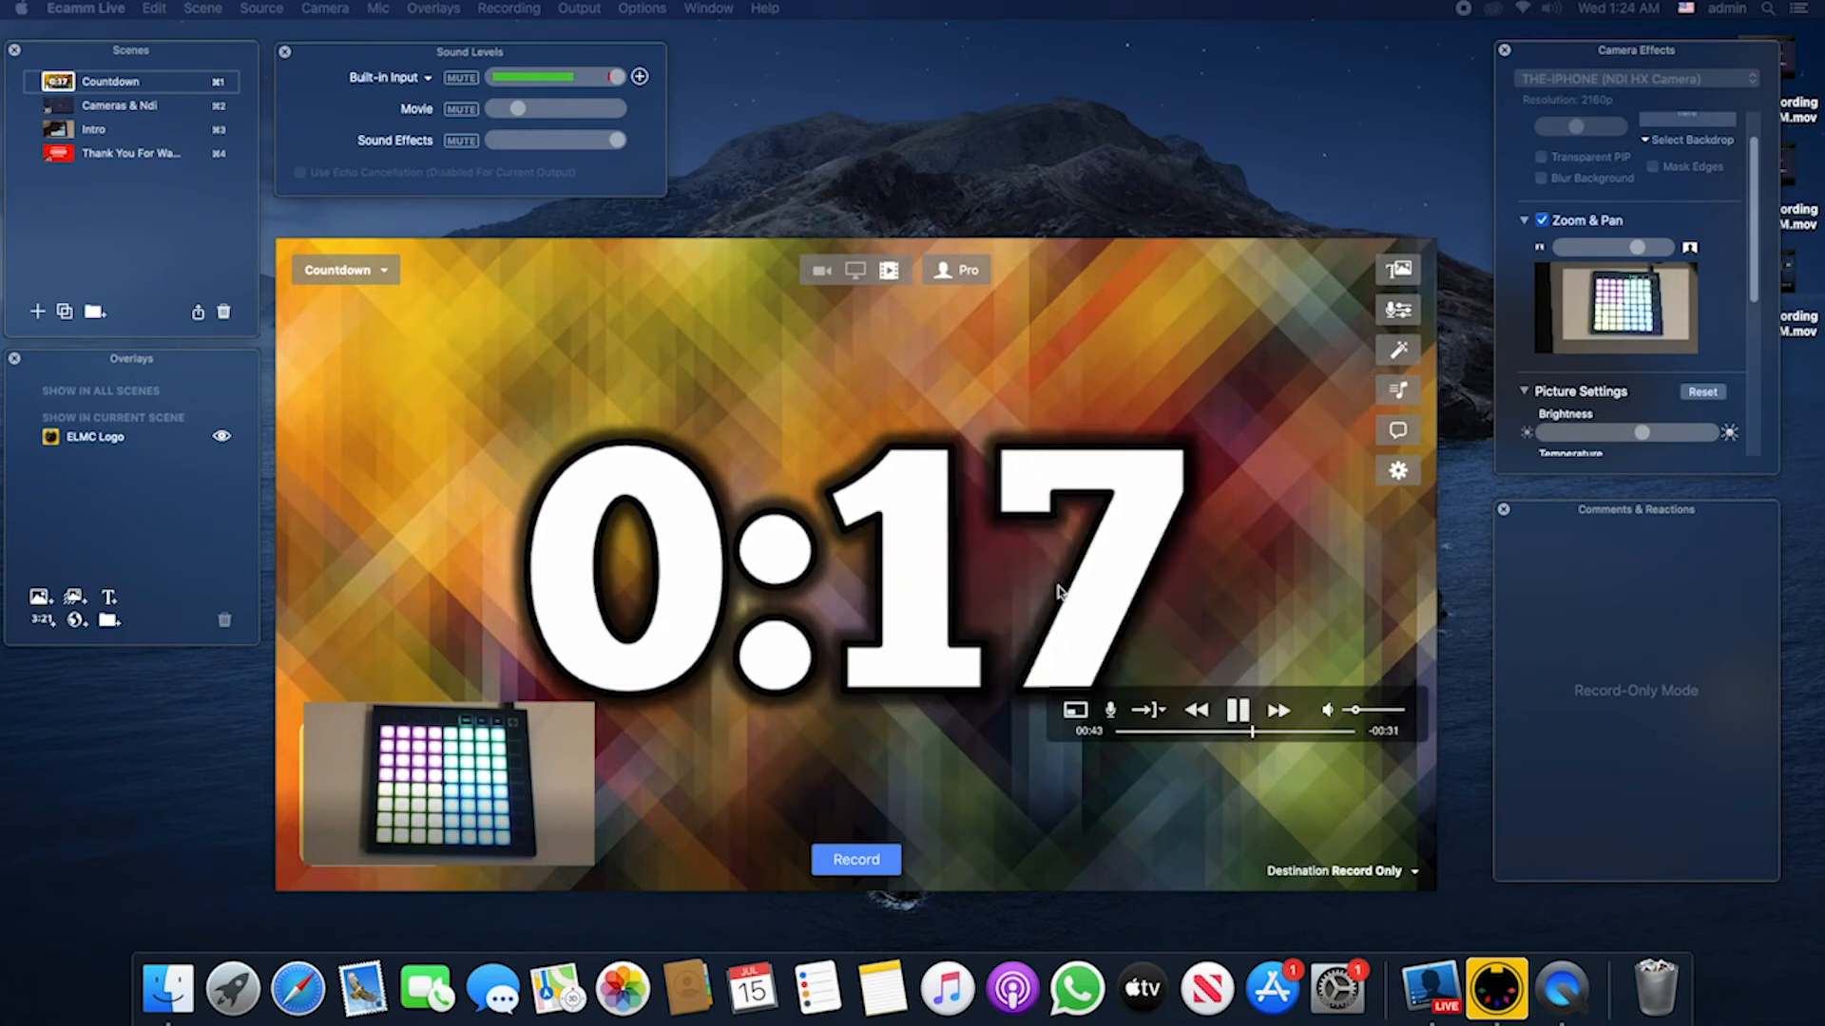
key("super+shift+m")
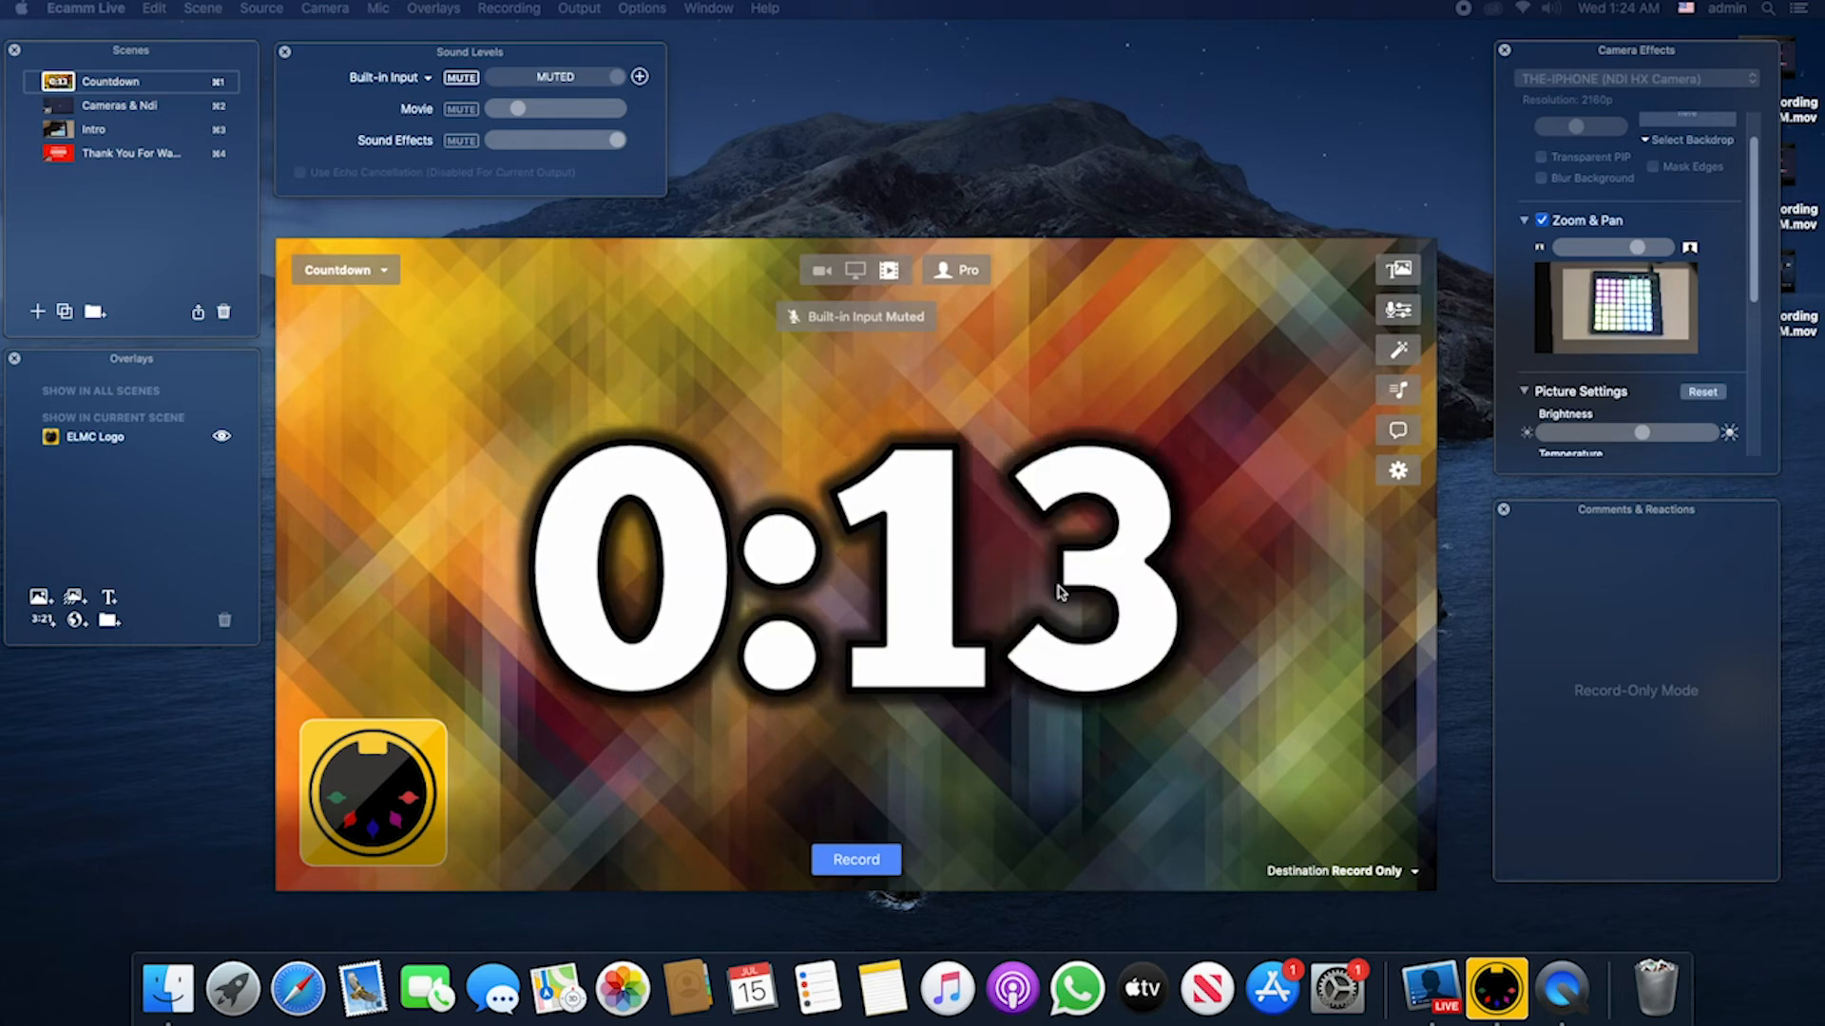
key("super+shift+h")
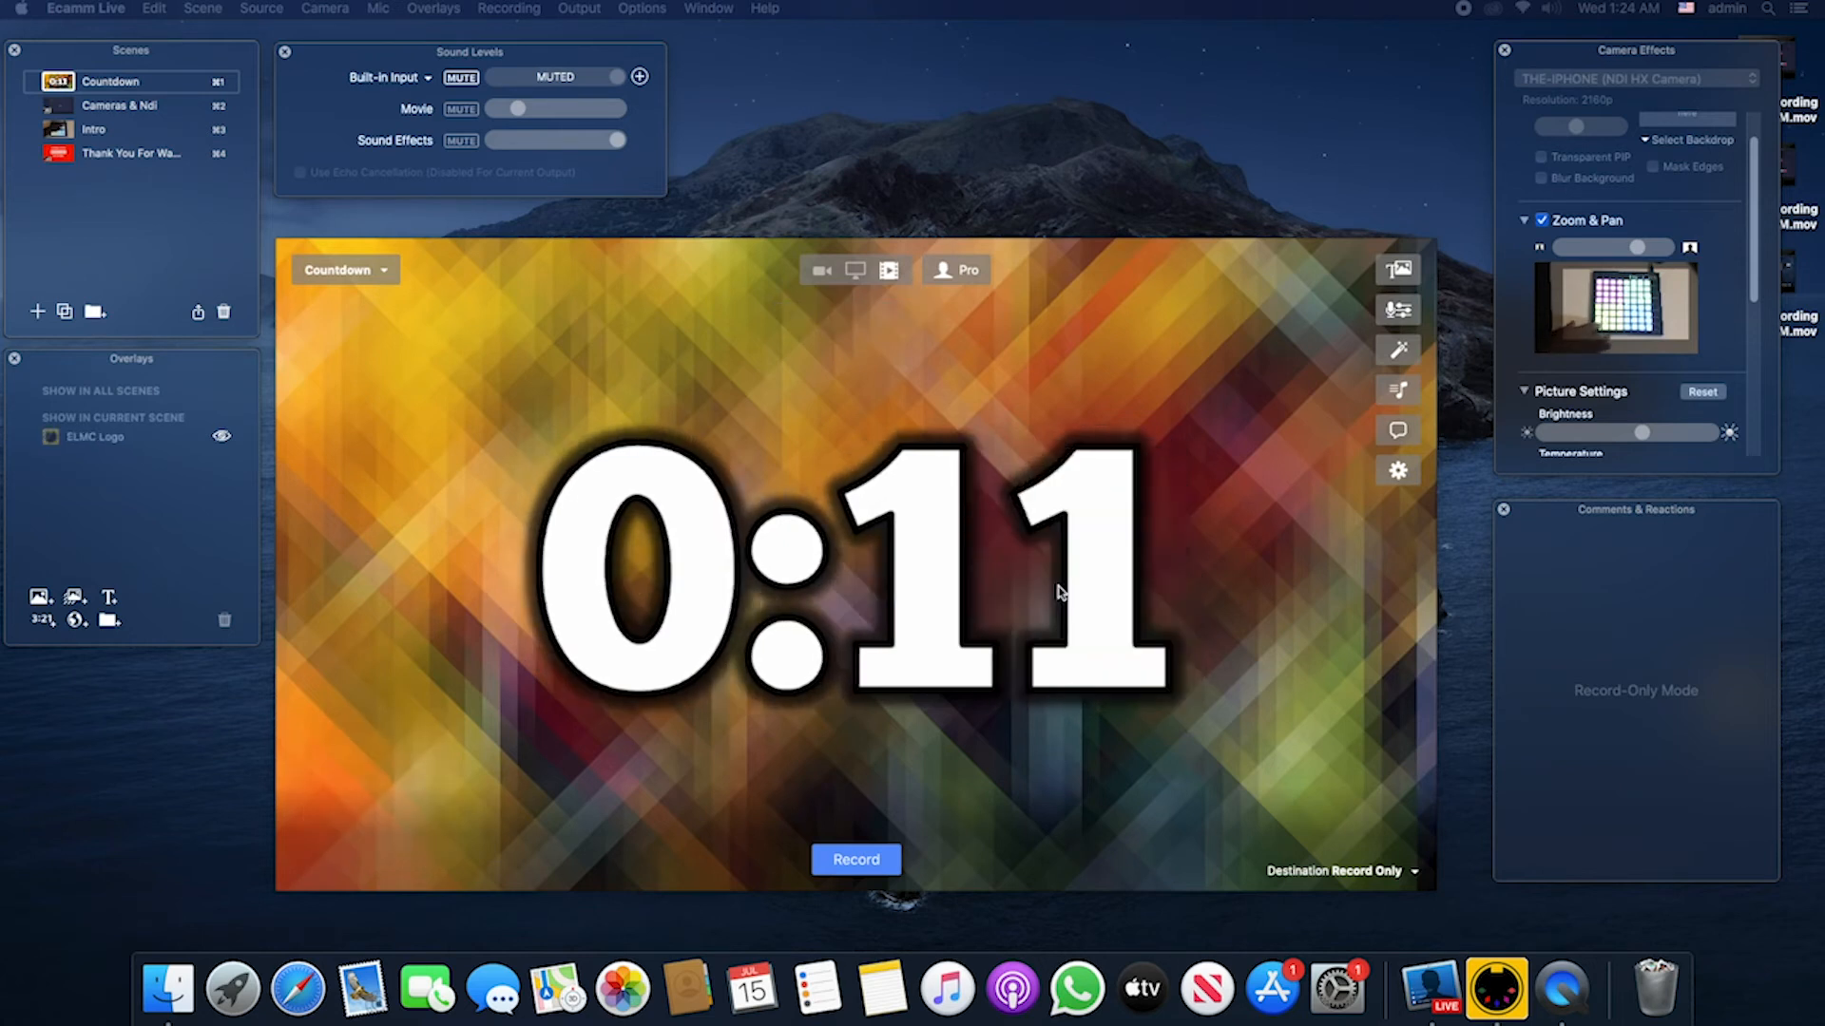
key("super+shift+h")
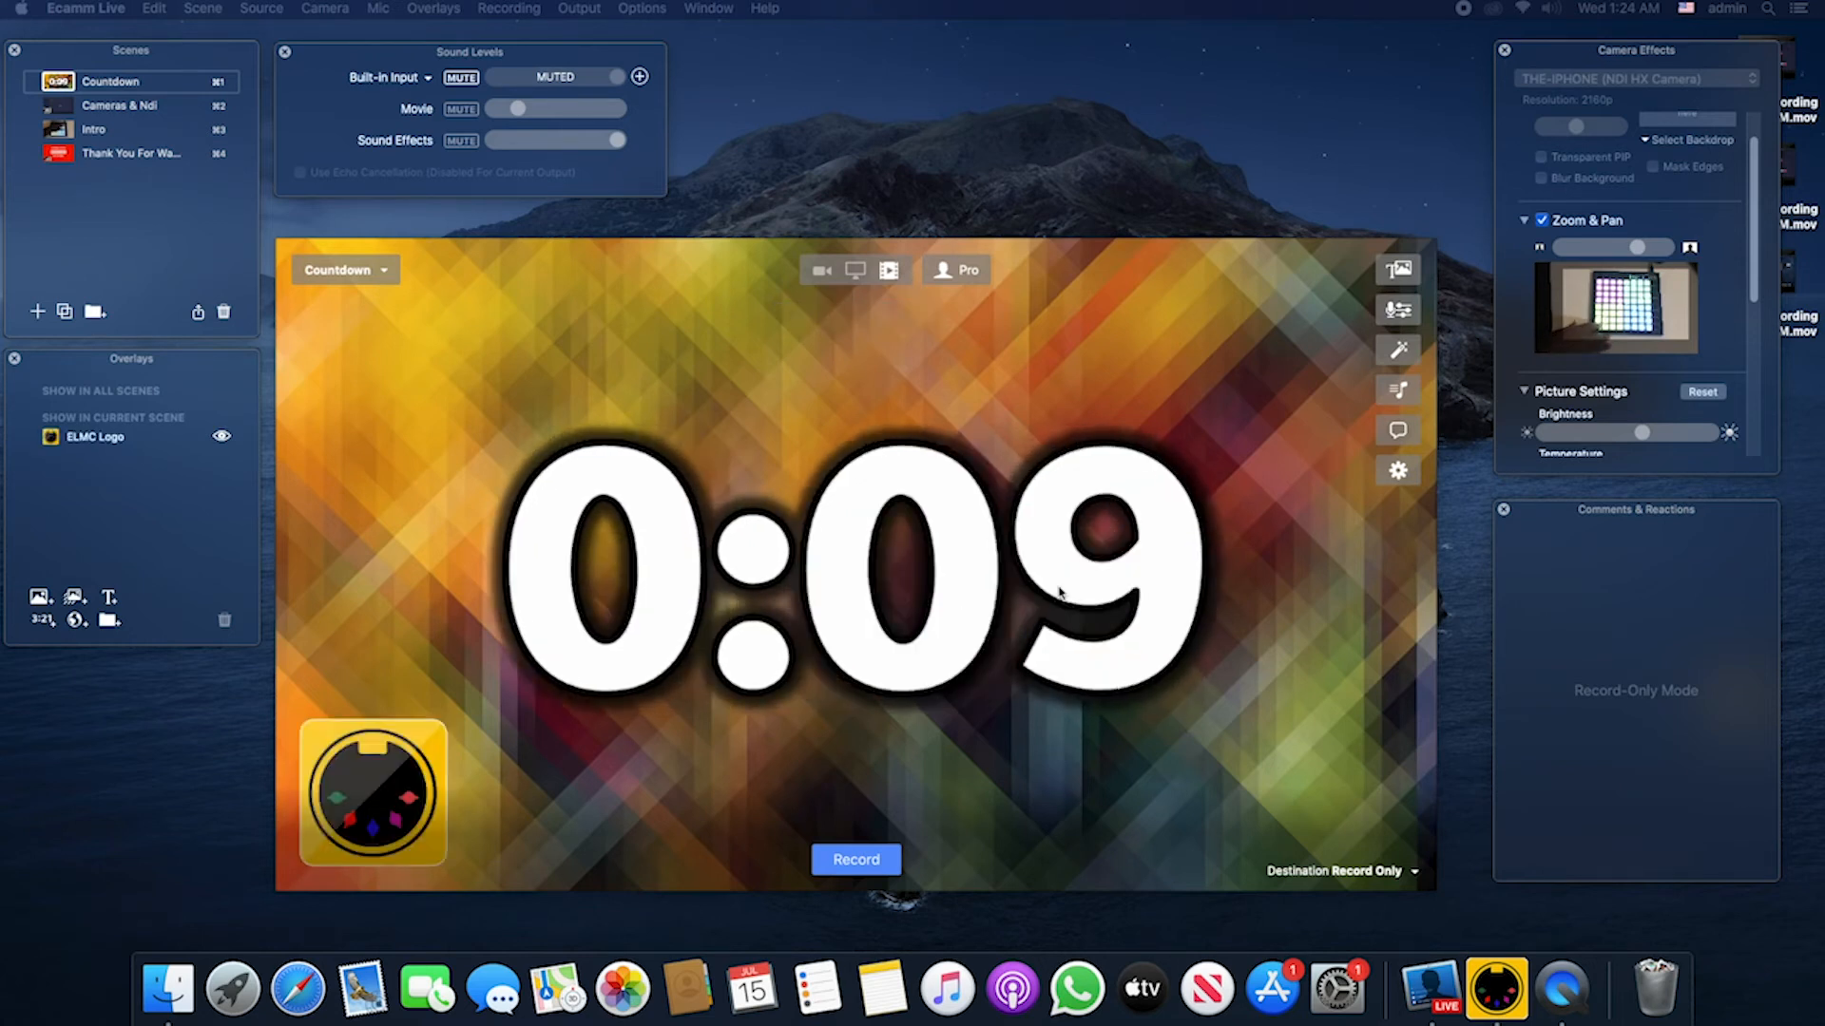
key("super+shift+h")
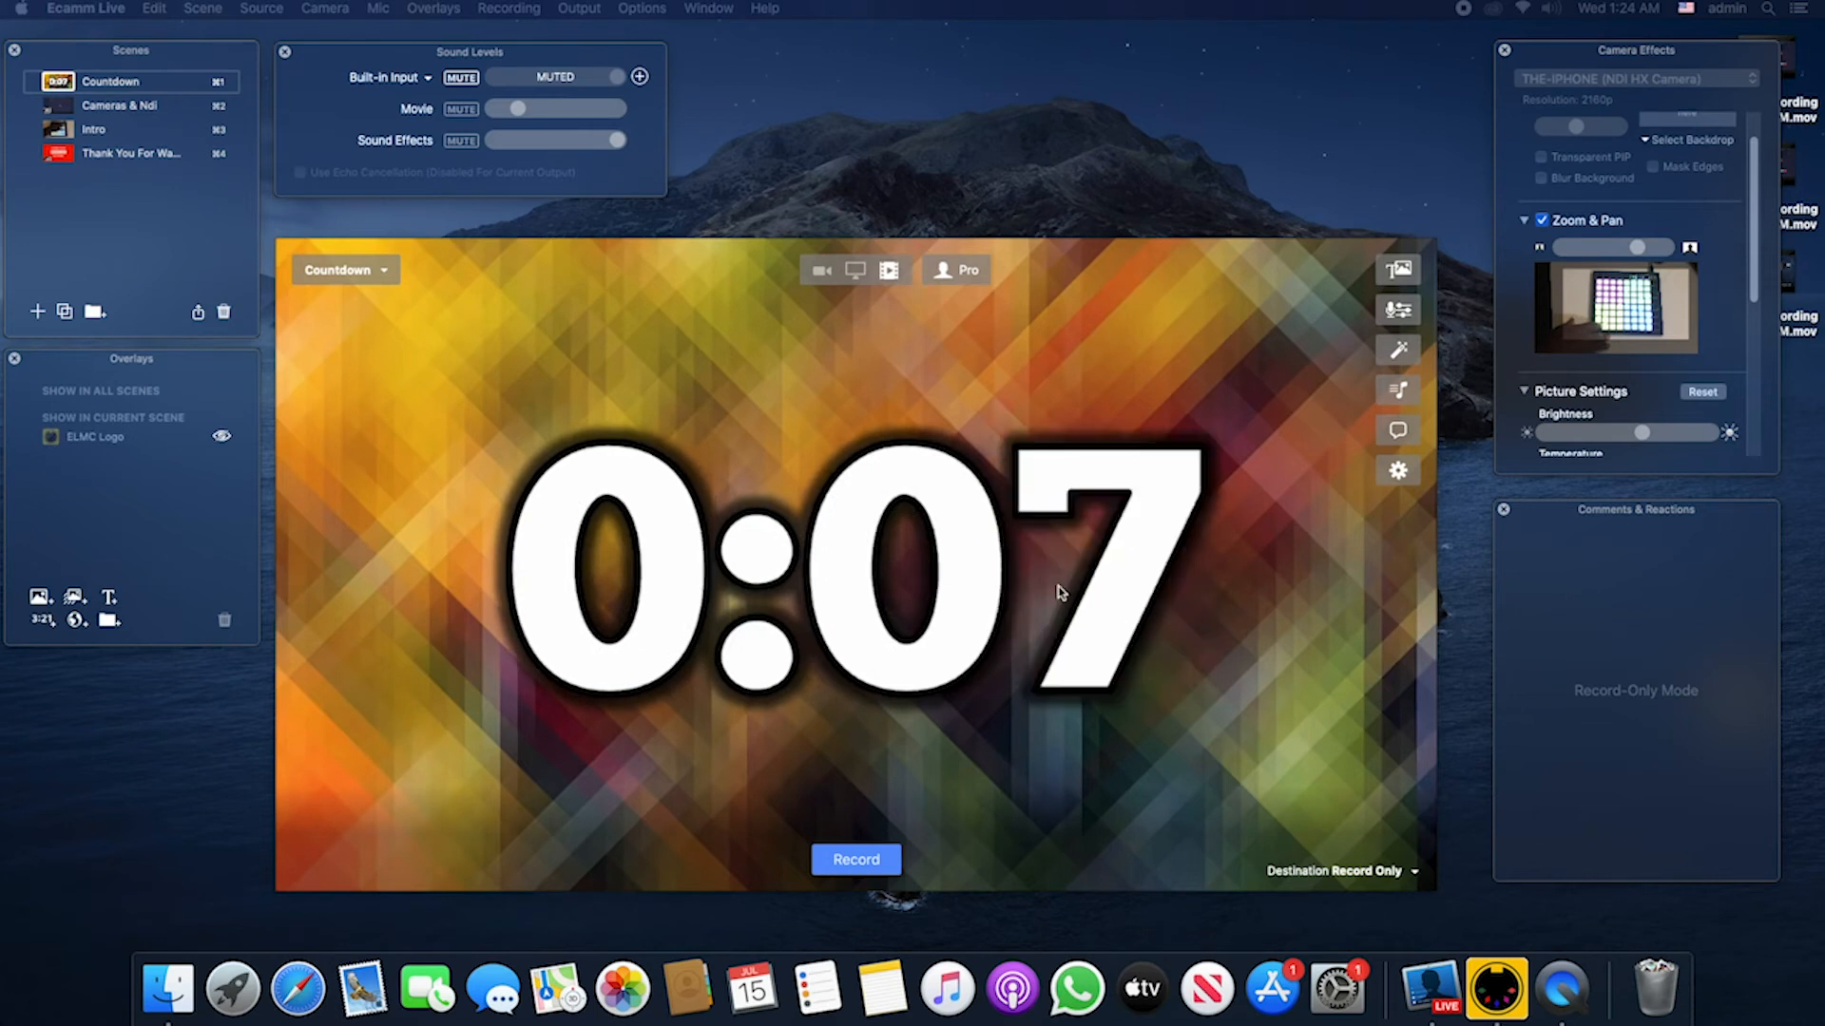
key("super+shift+p")
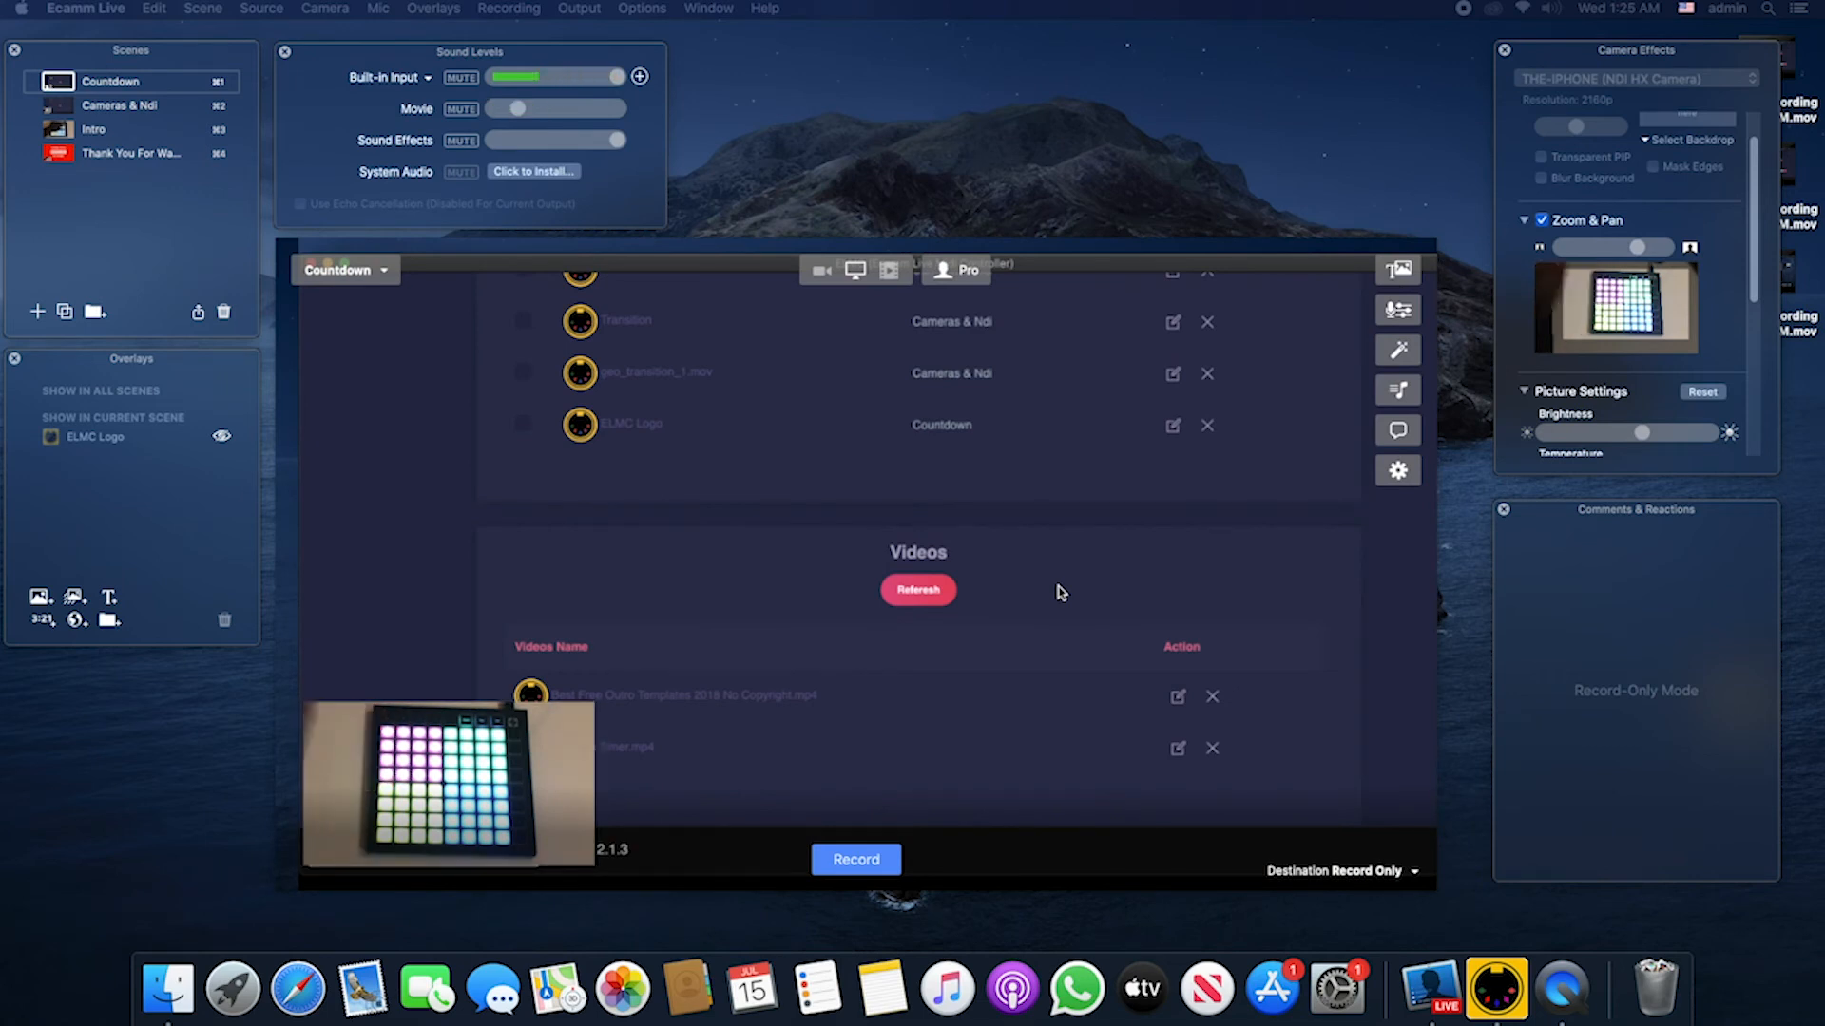
Step: Return to the Cameras & Ndi scene and turn on Direct Trigger for the overlays
key("super+2")
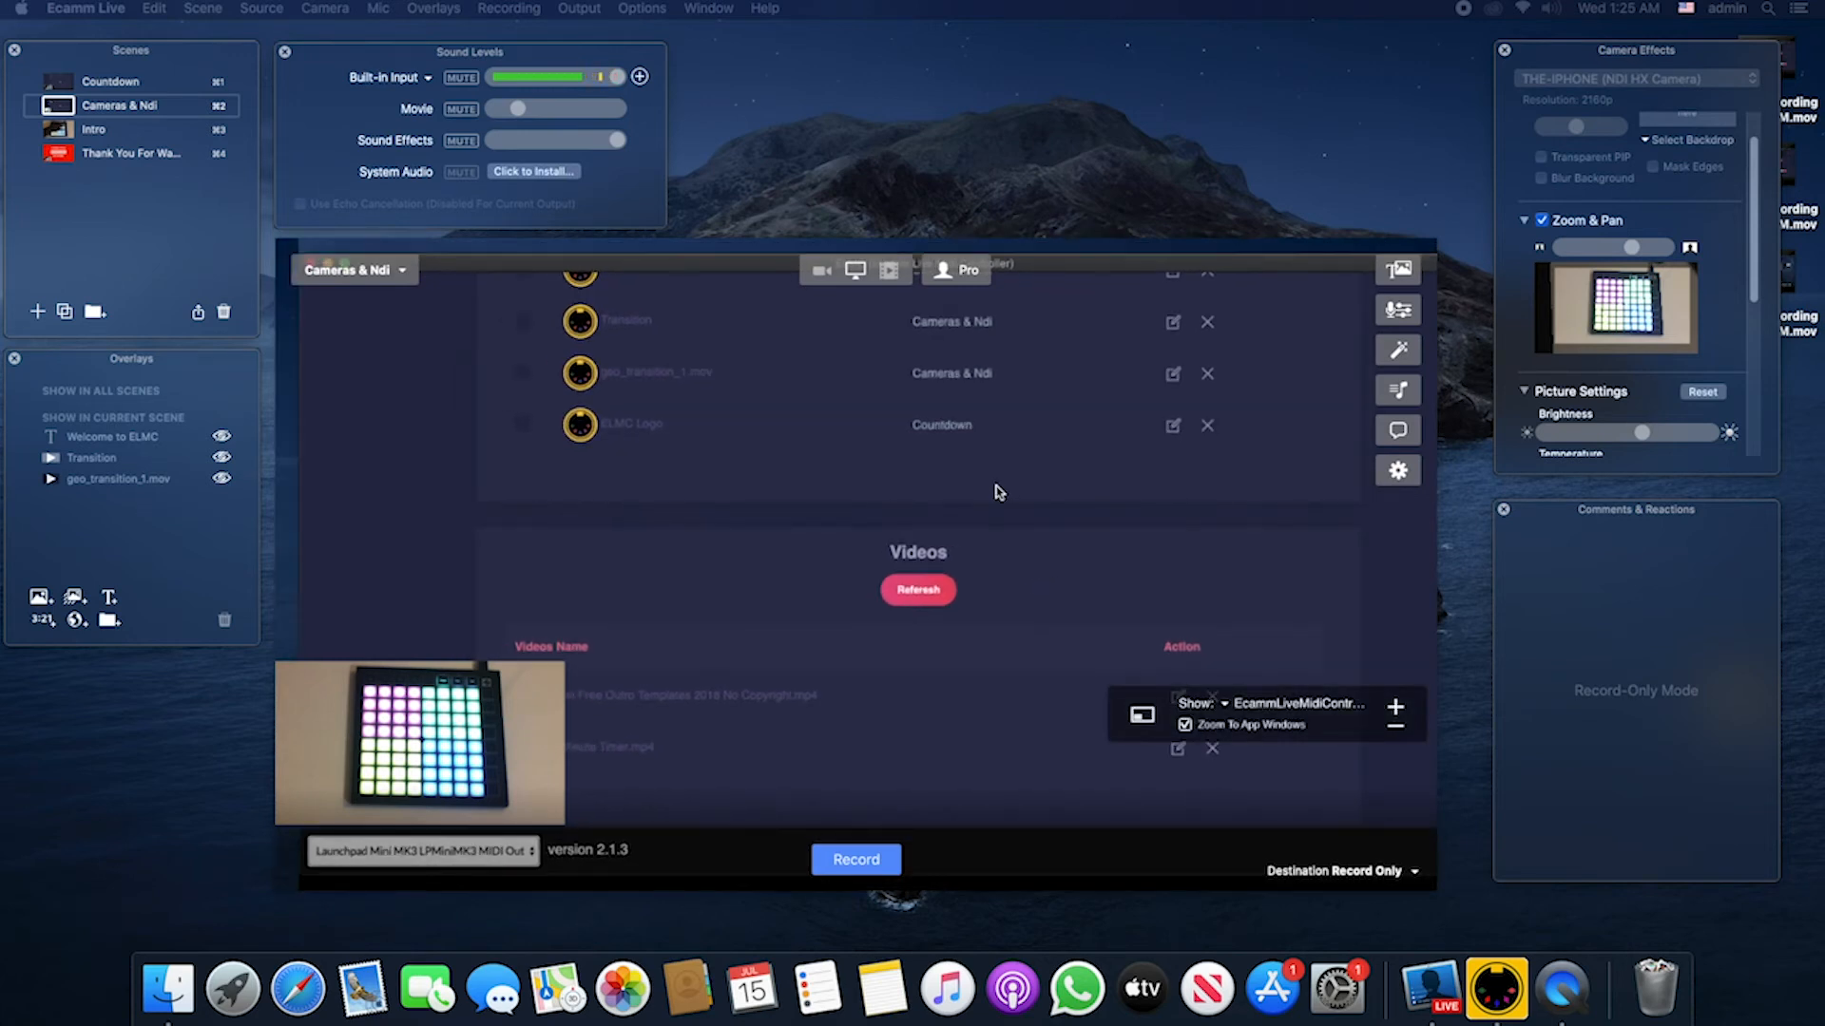
scroll(650, 563, "up", 3)
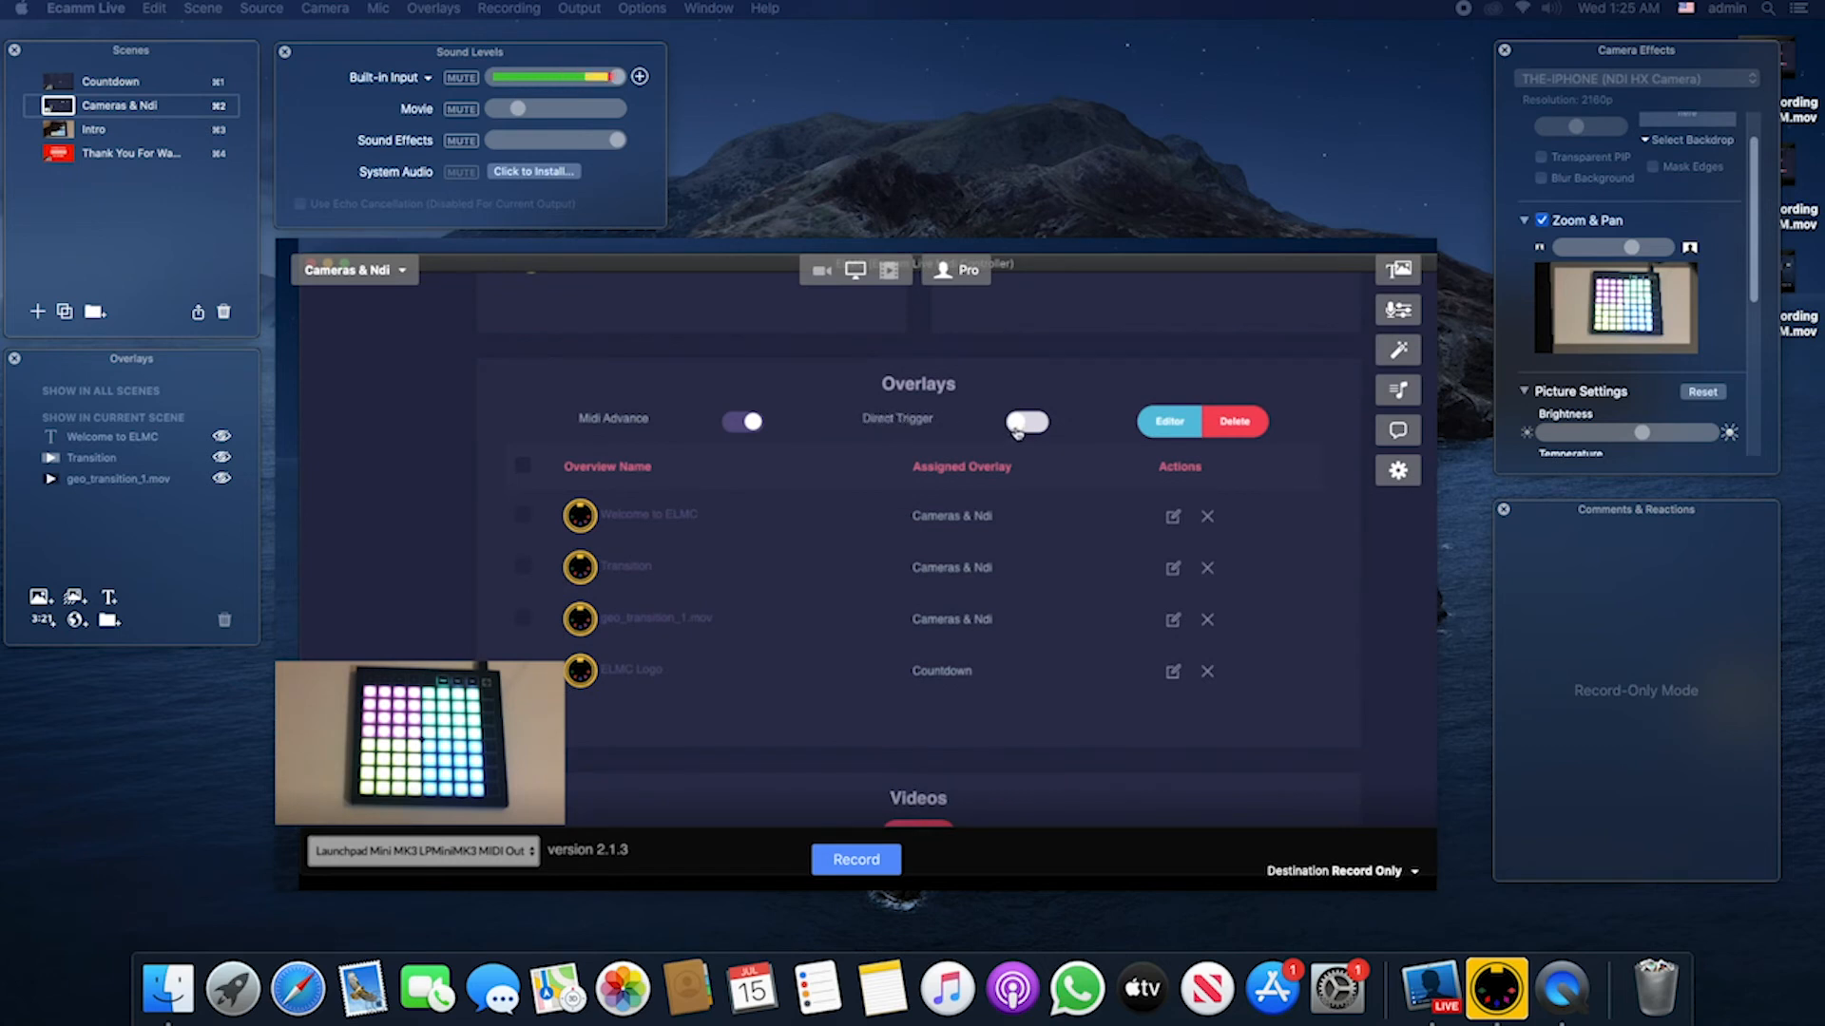
left_click(1024, 429)
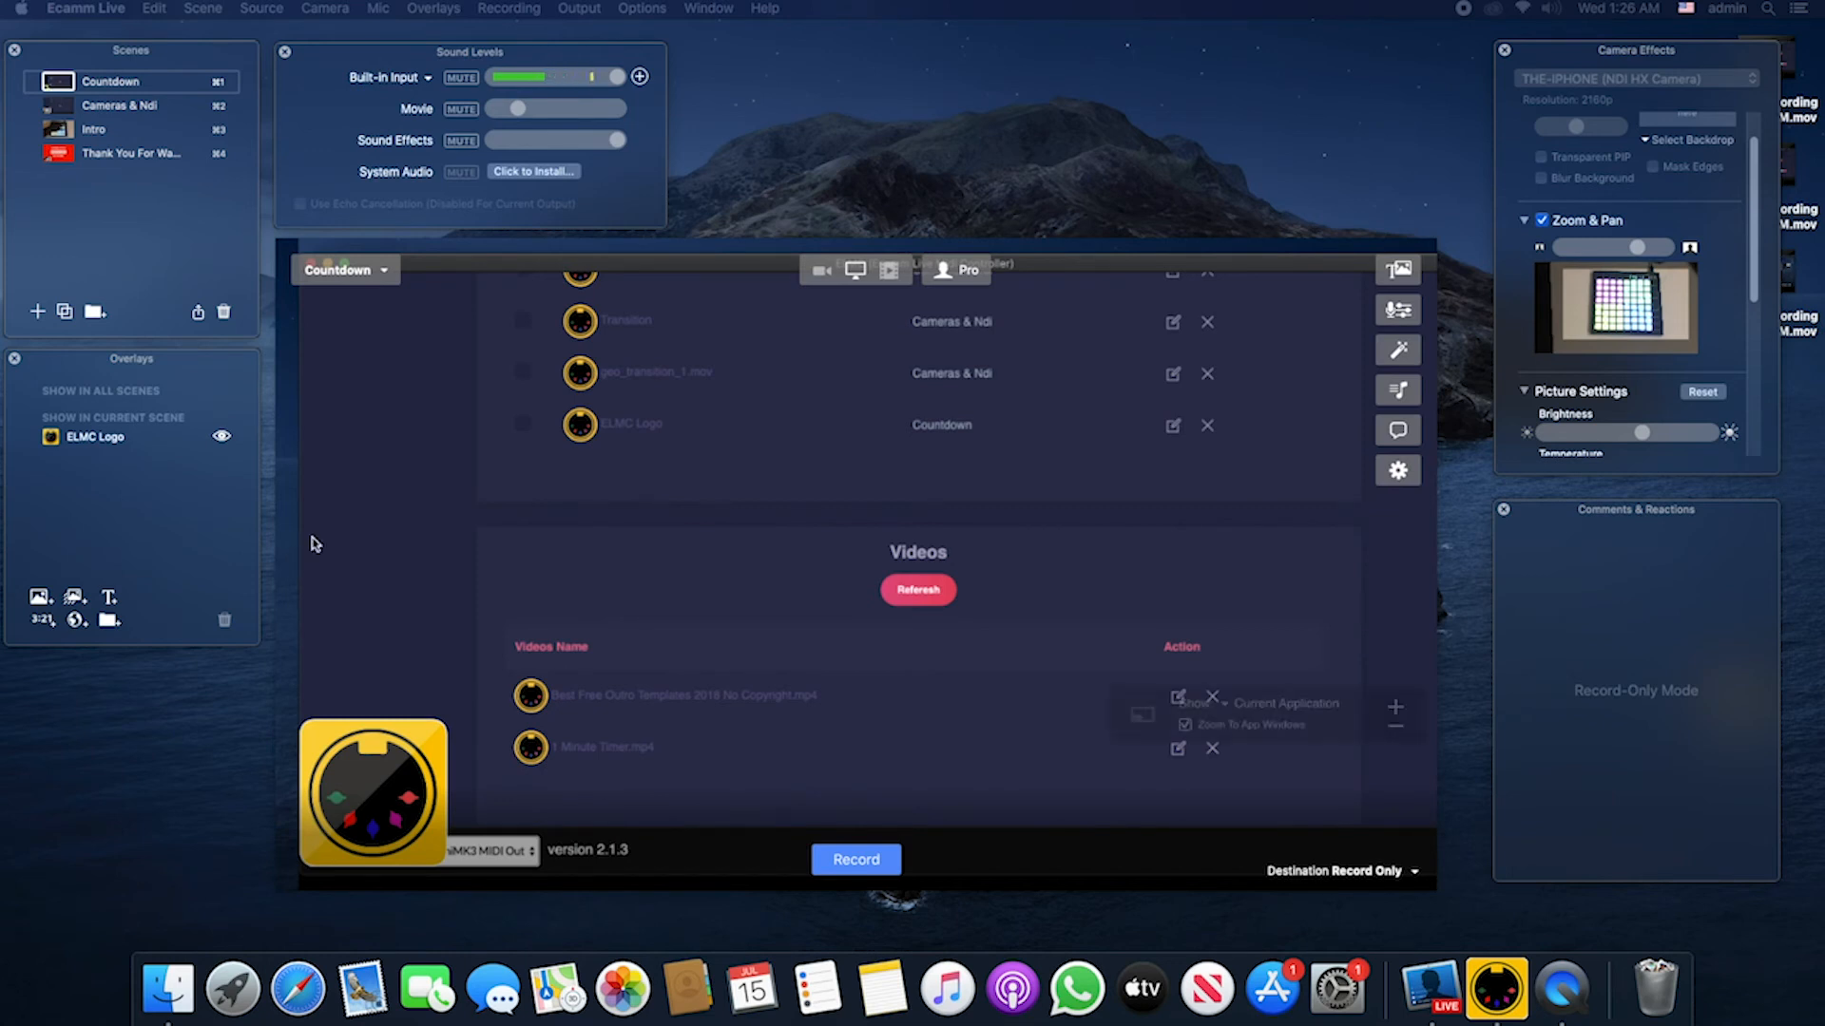
Step: Set the Countdown scene to the camera view and switch back to the Cameras & Ndi scene
left_click(820, 273)
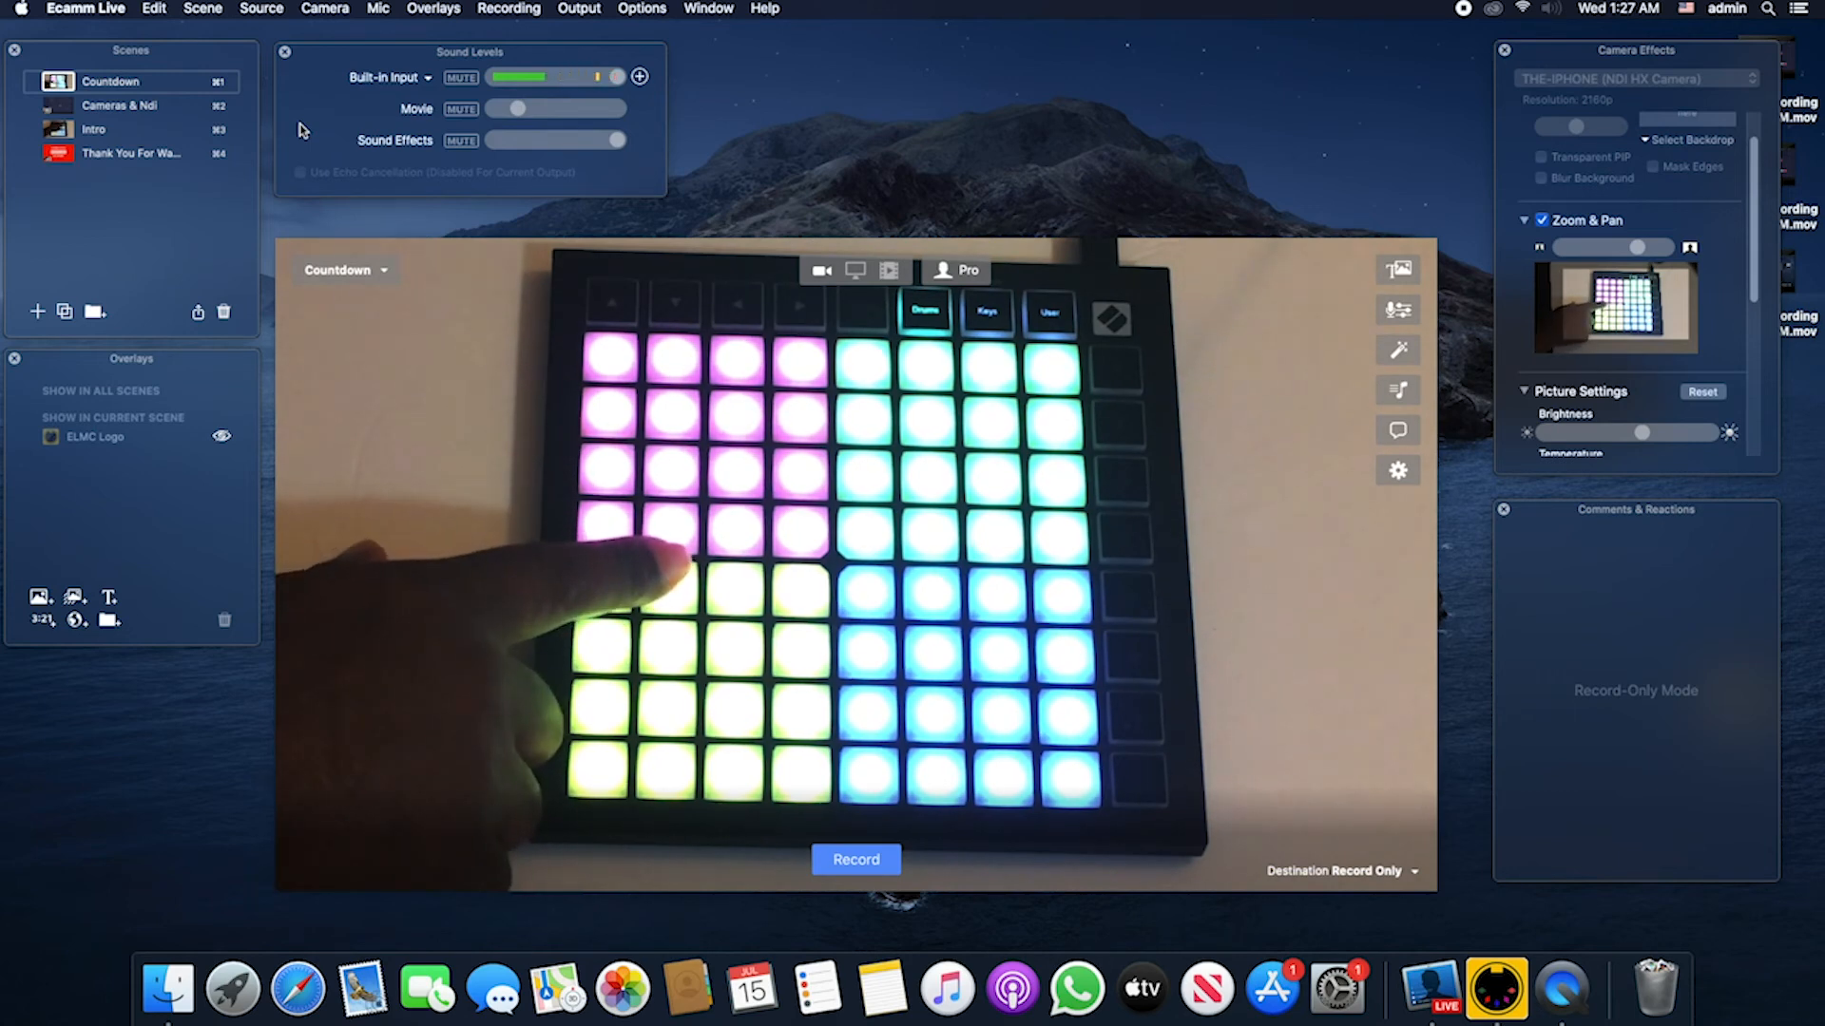
key("super+2")
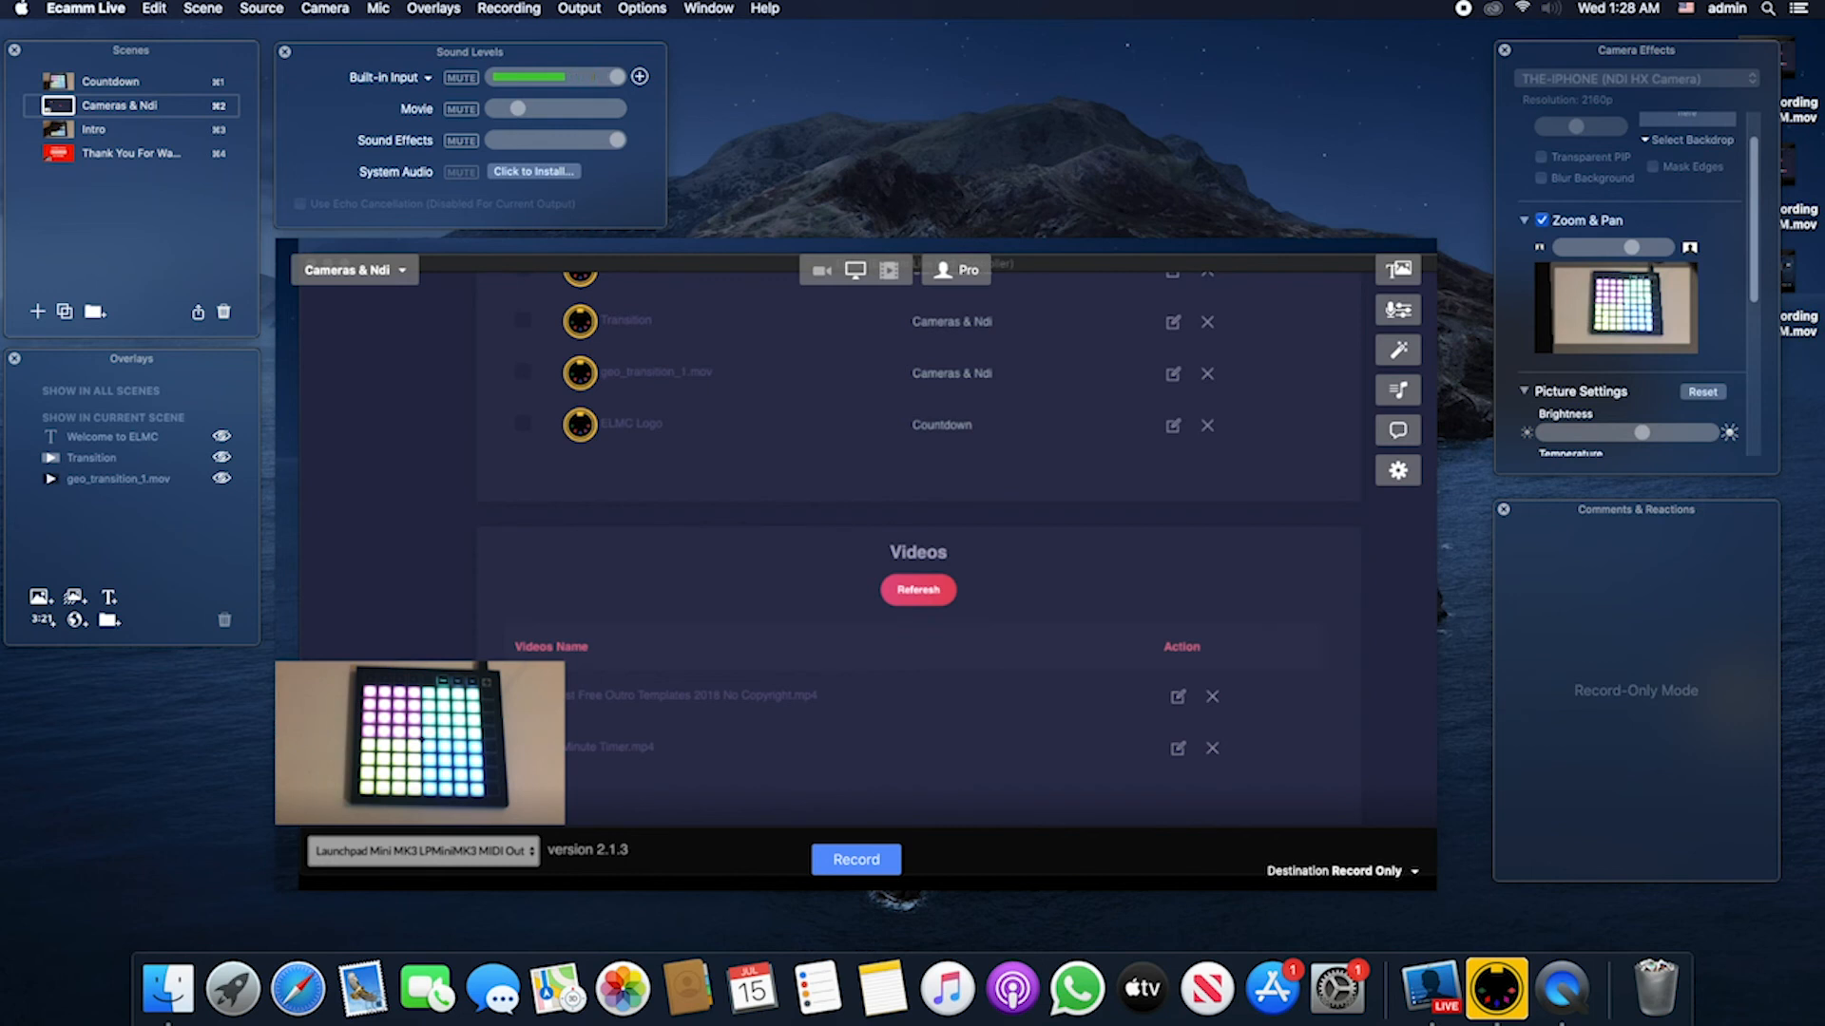
Step: Inspect the Welcome to ELMC overlay's MIDI assignment and the available MIDI types, cancelling without changes
scroll(918, 550, "up", 4)
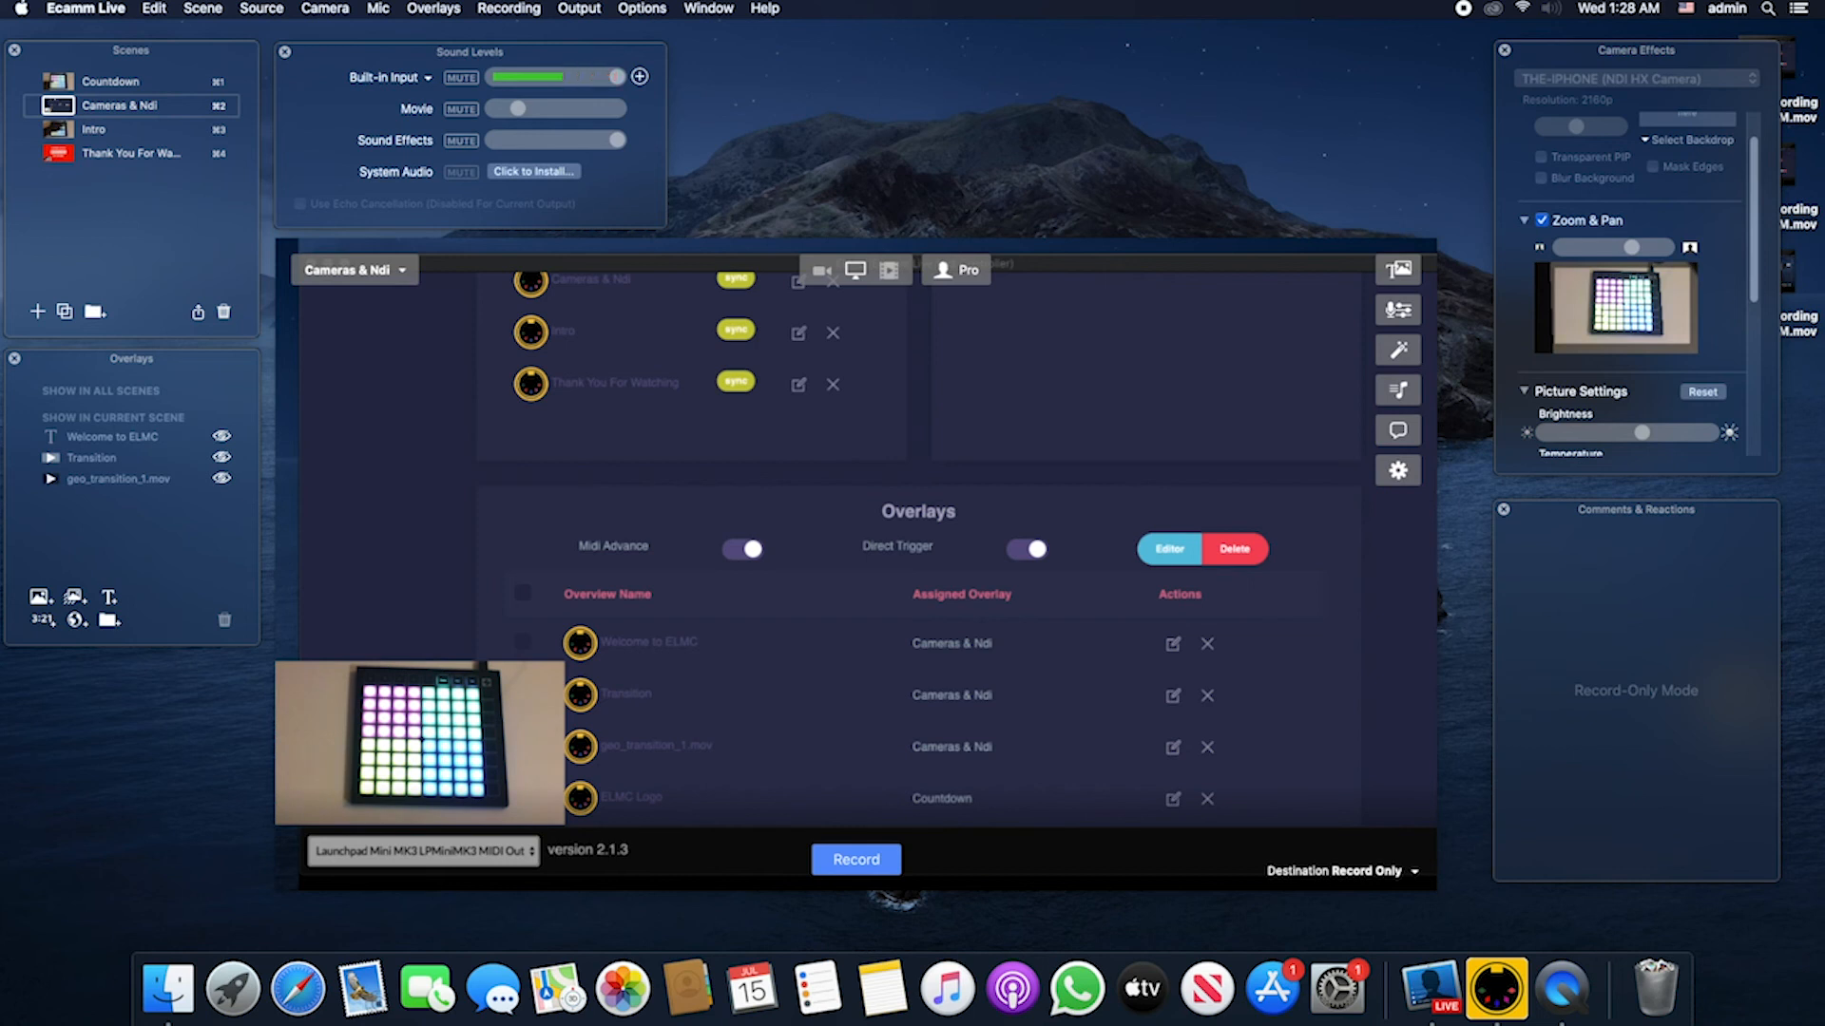
left_click(1172, 647)
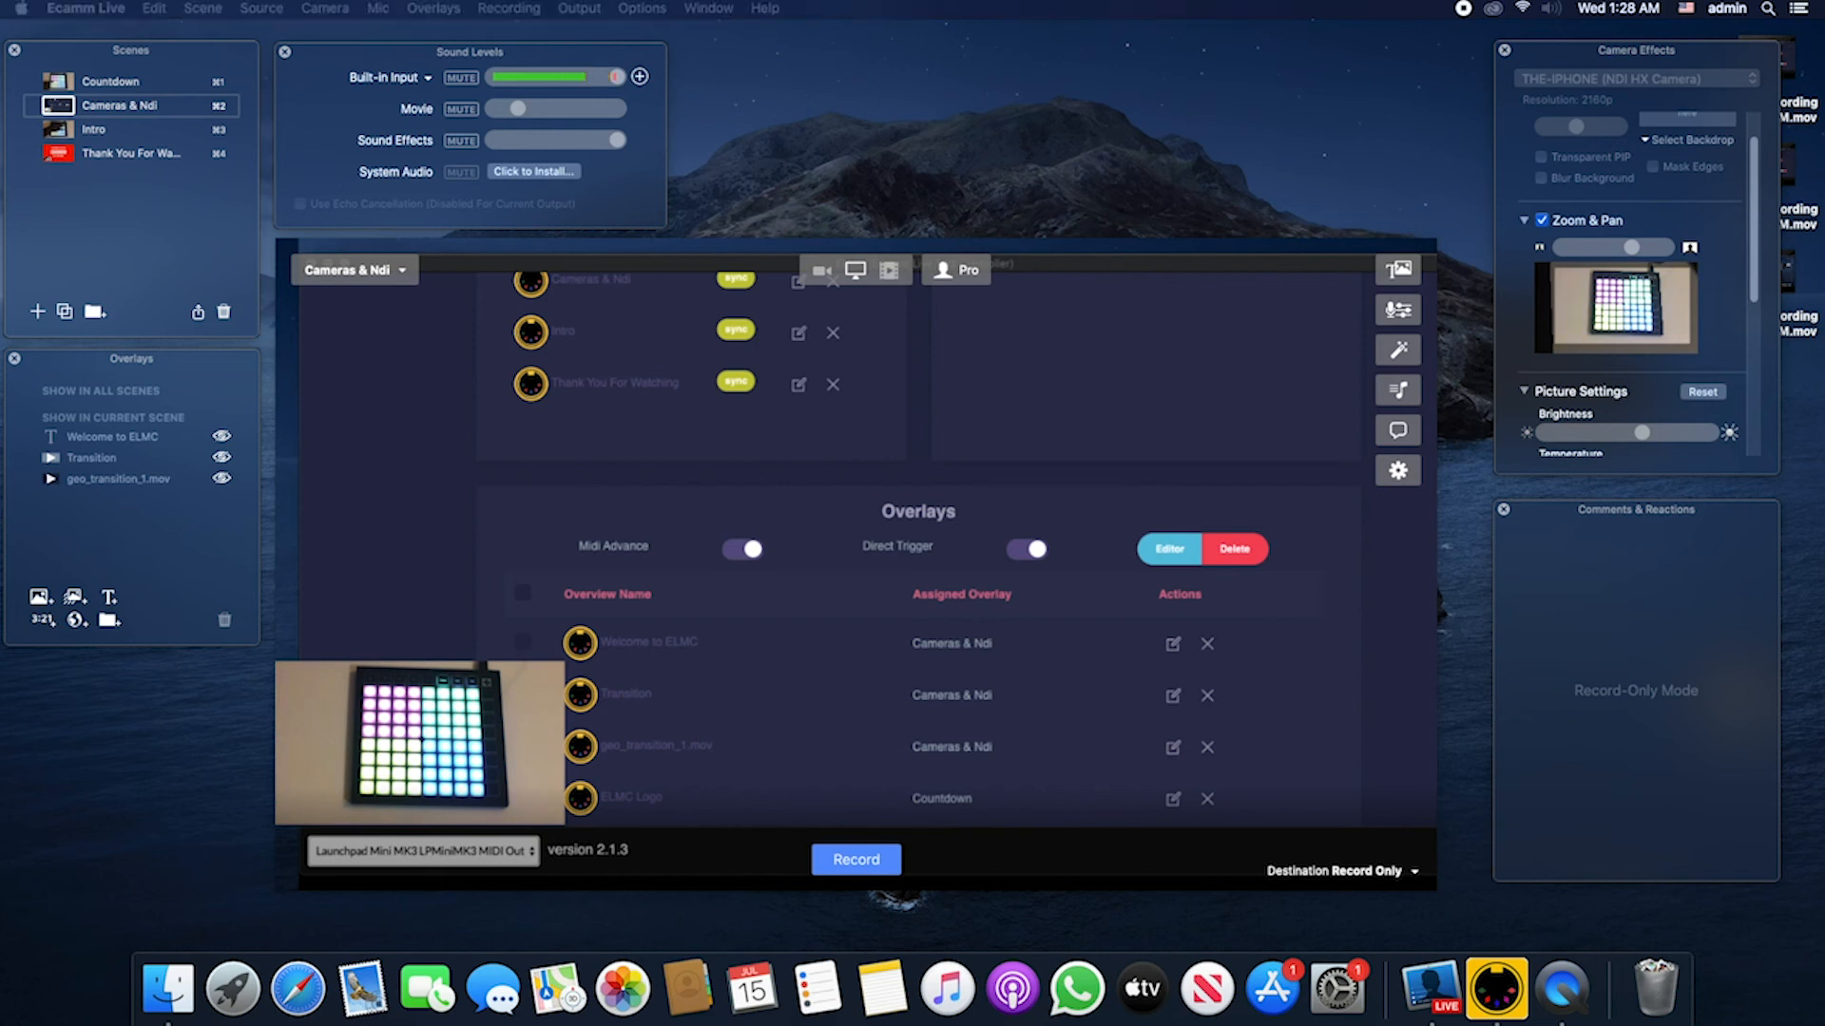
left_click(1172, 645)
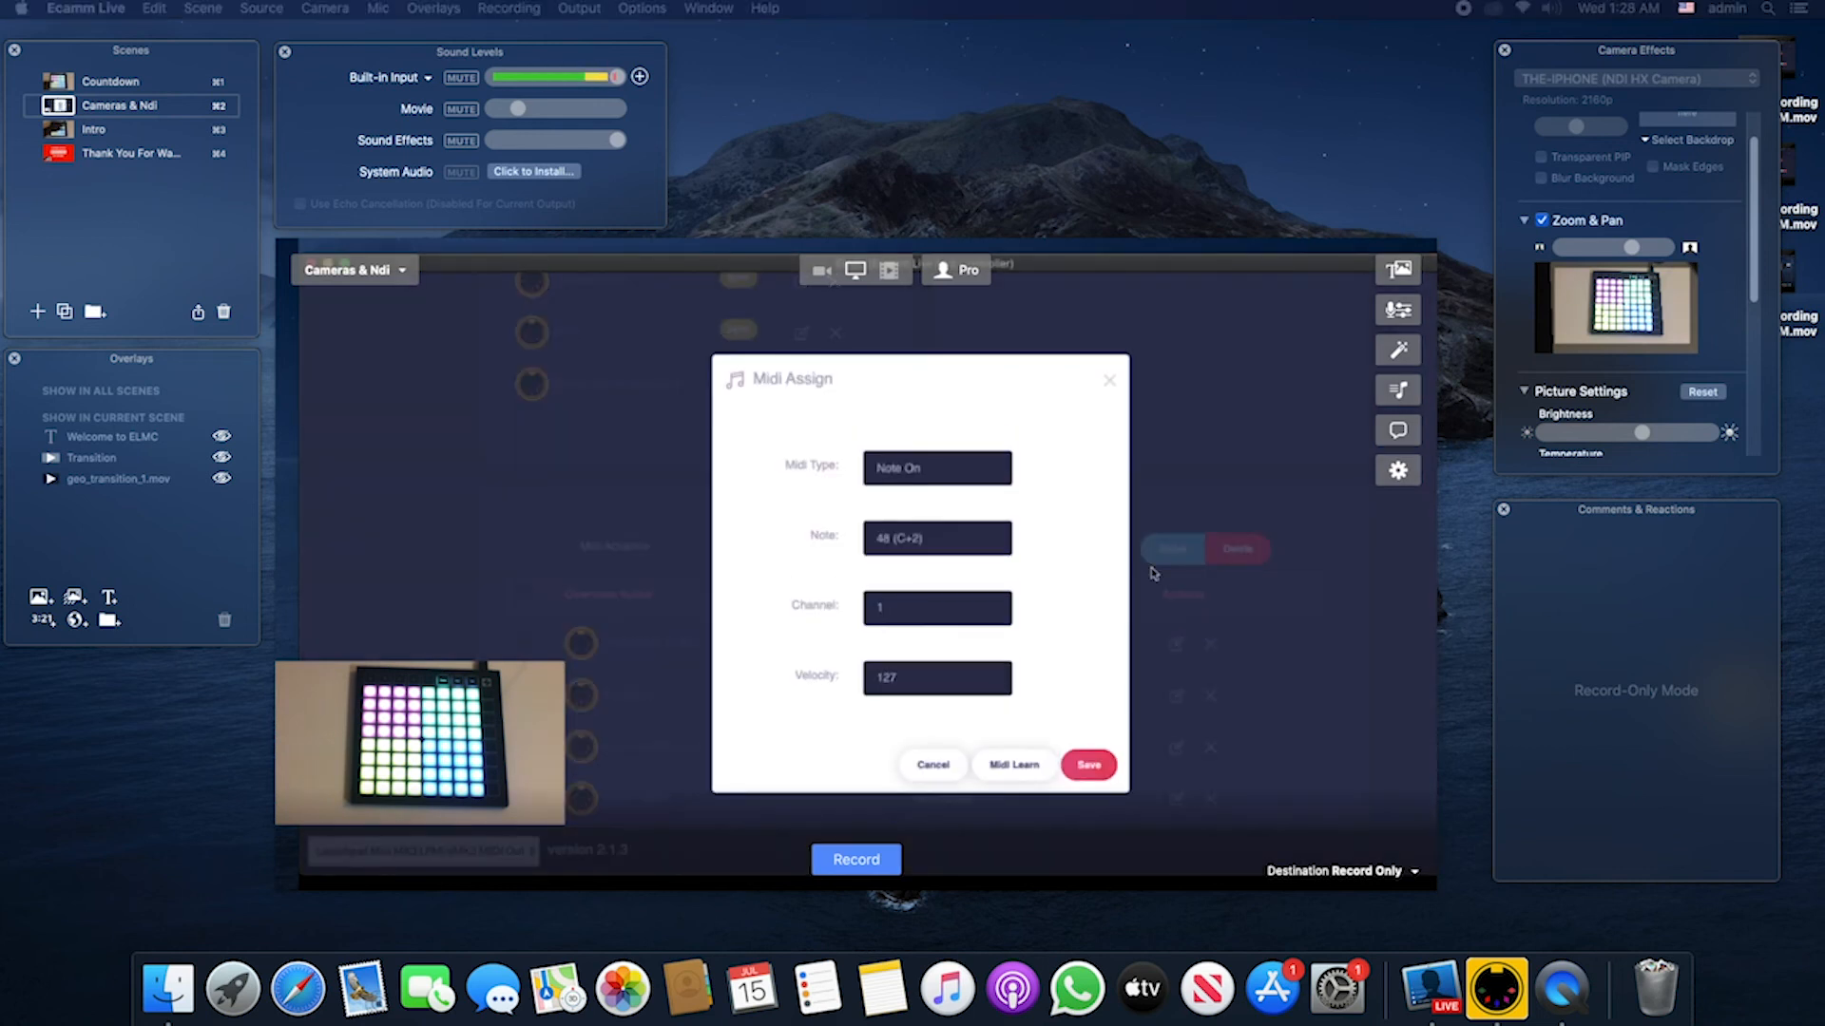
left_click(901, 472)
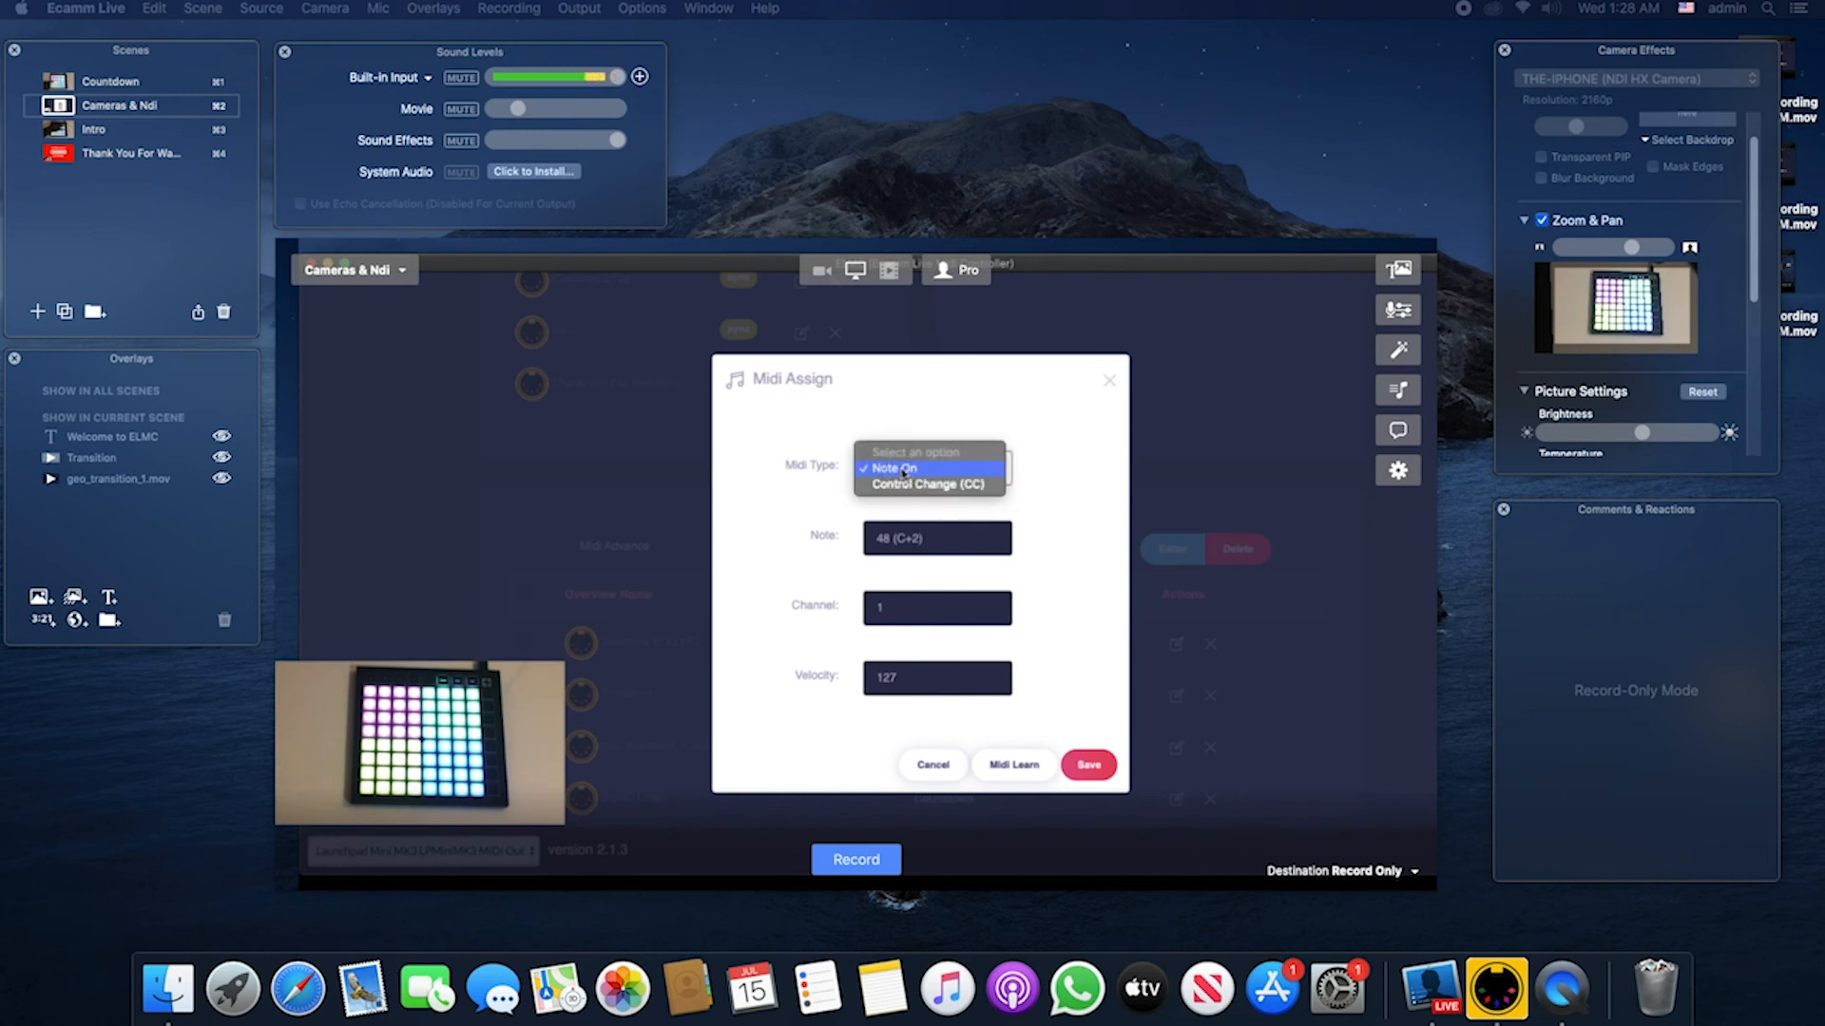
left_click(782, 530)
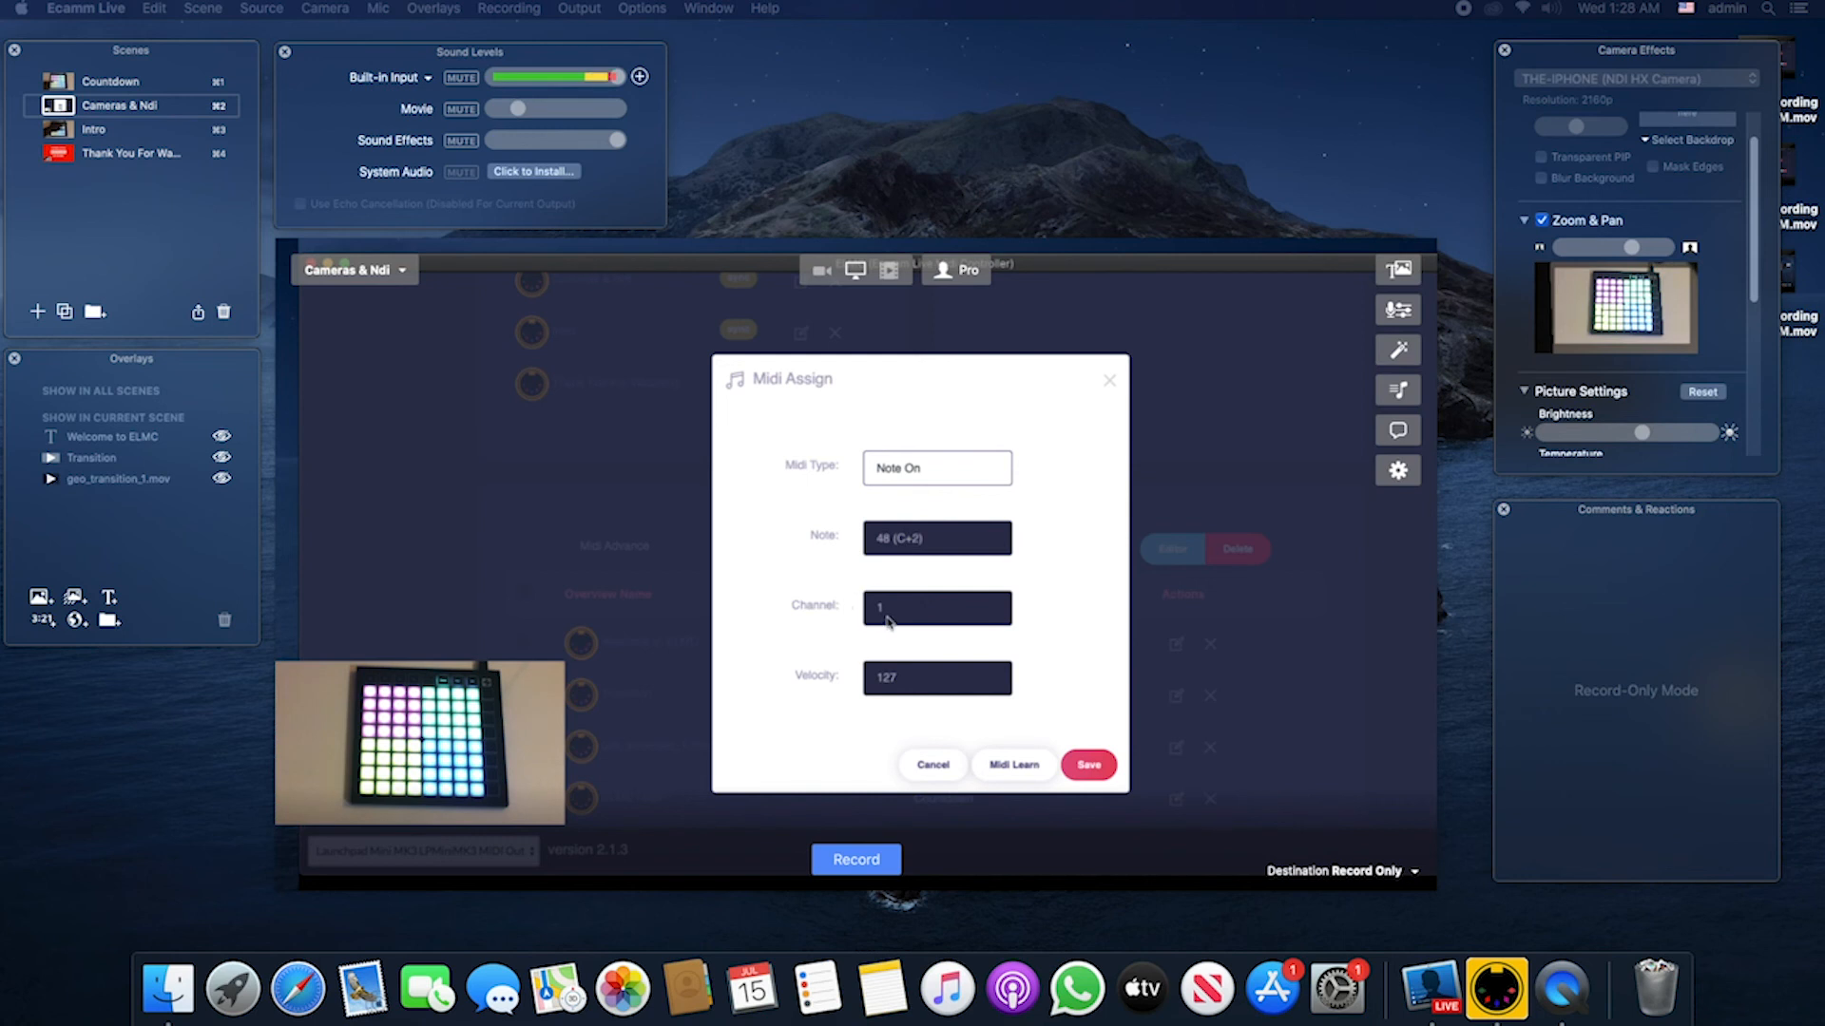
left_click(933, 767)
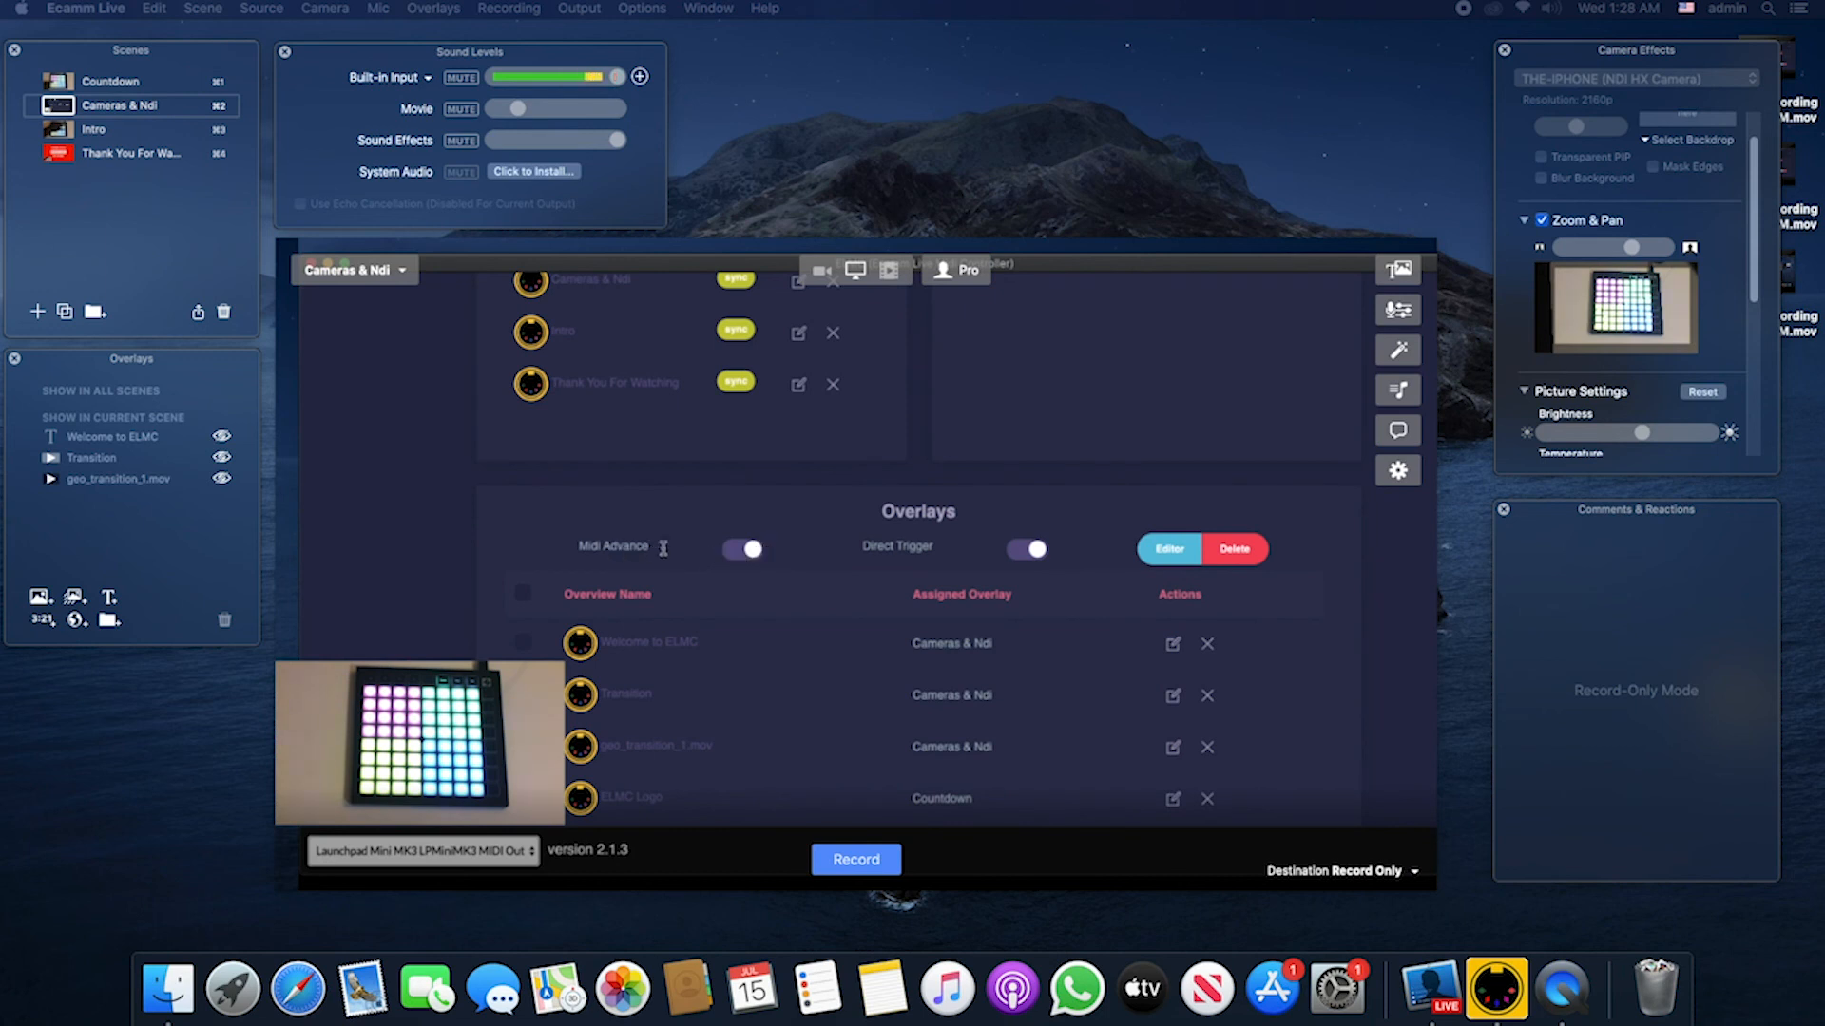
Step: Turn off Midi Advance for the overlays and review the overlay and video lists
left_click(740, 559)
scroll(737, 557, "down", 5)
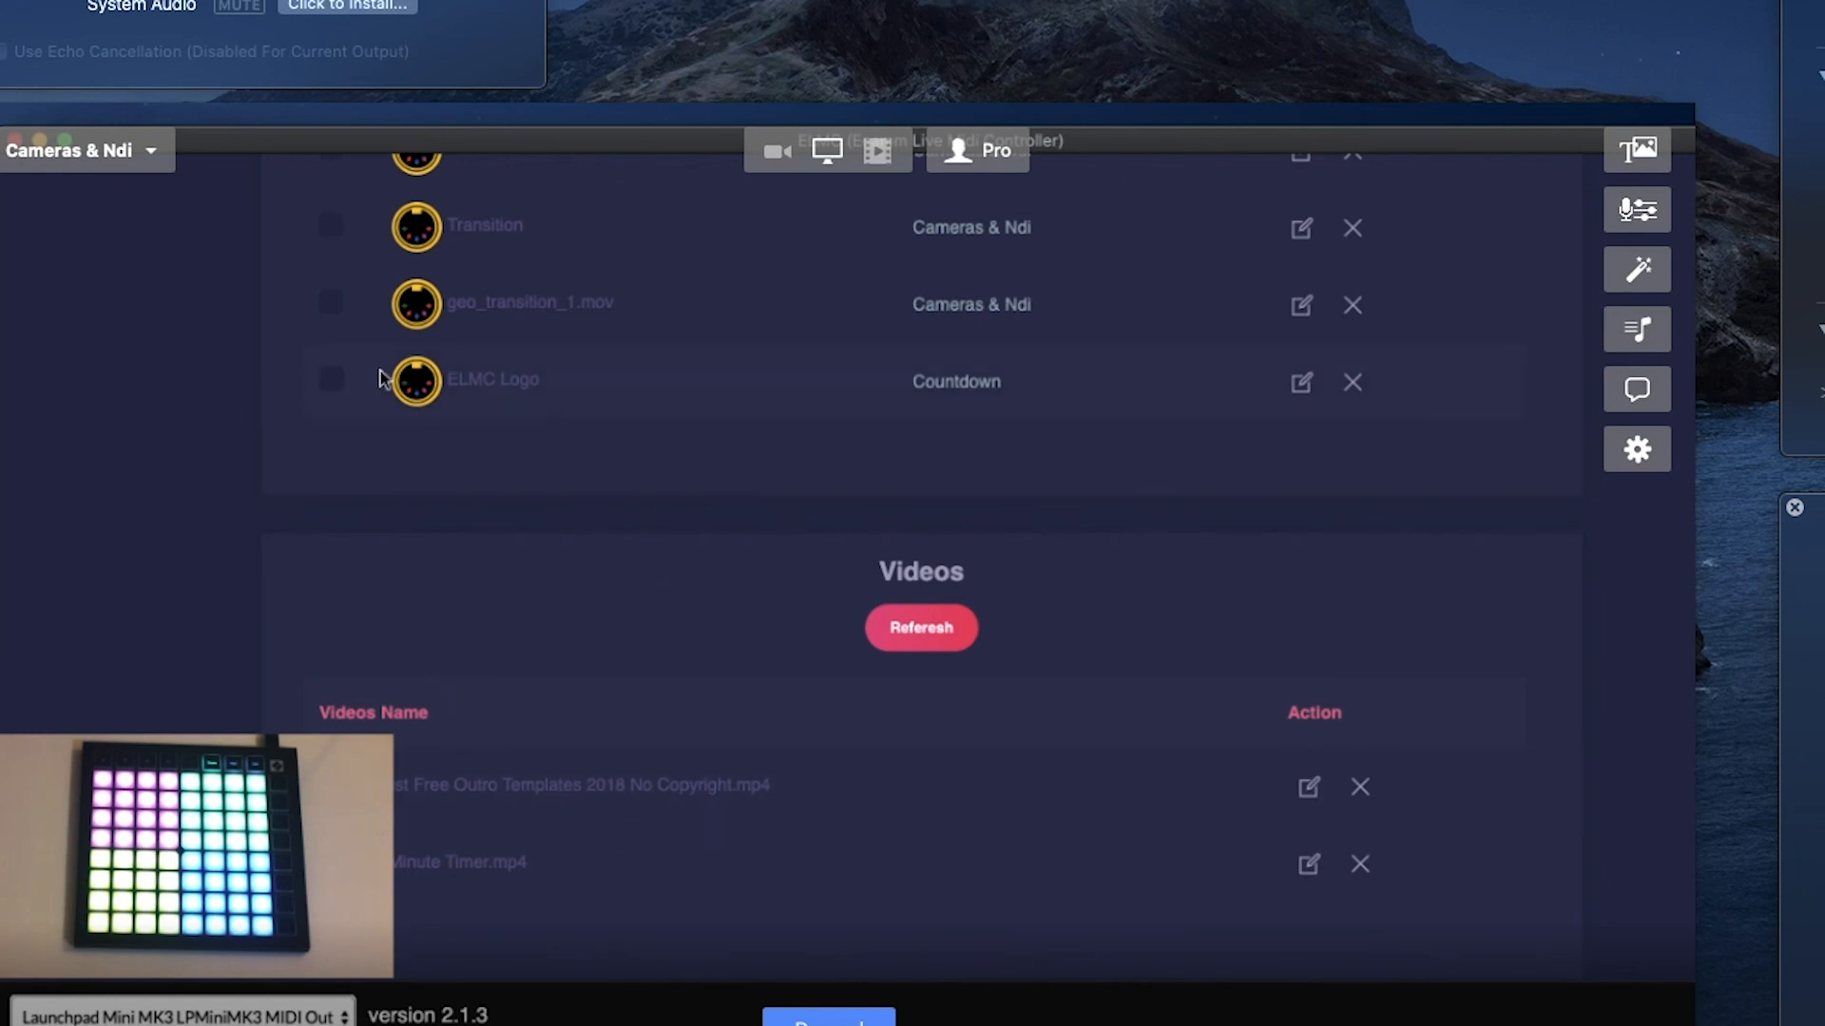
scroll(383, 379, "up", 10)
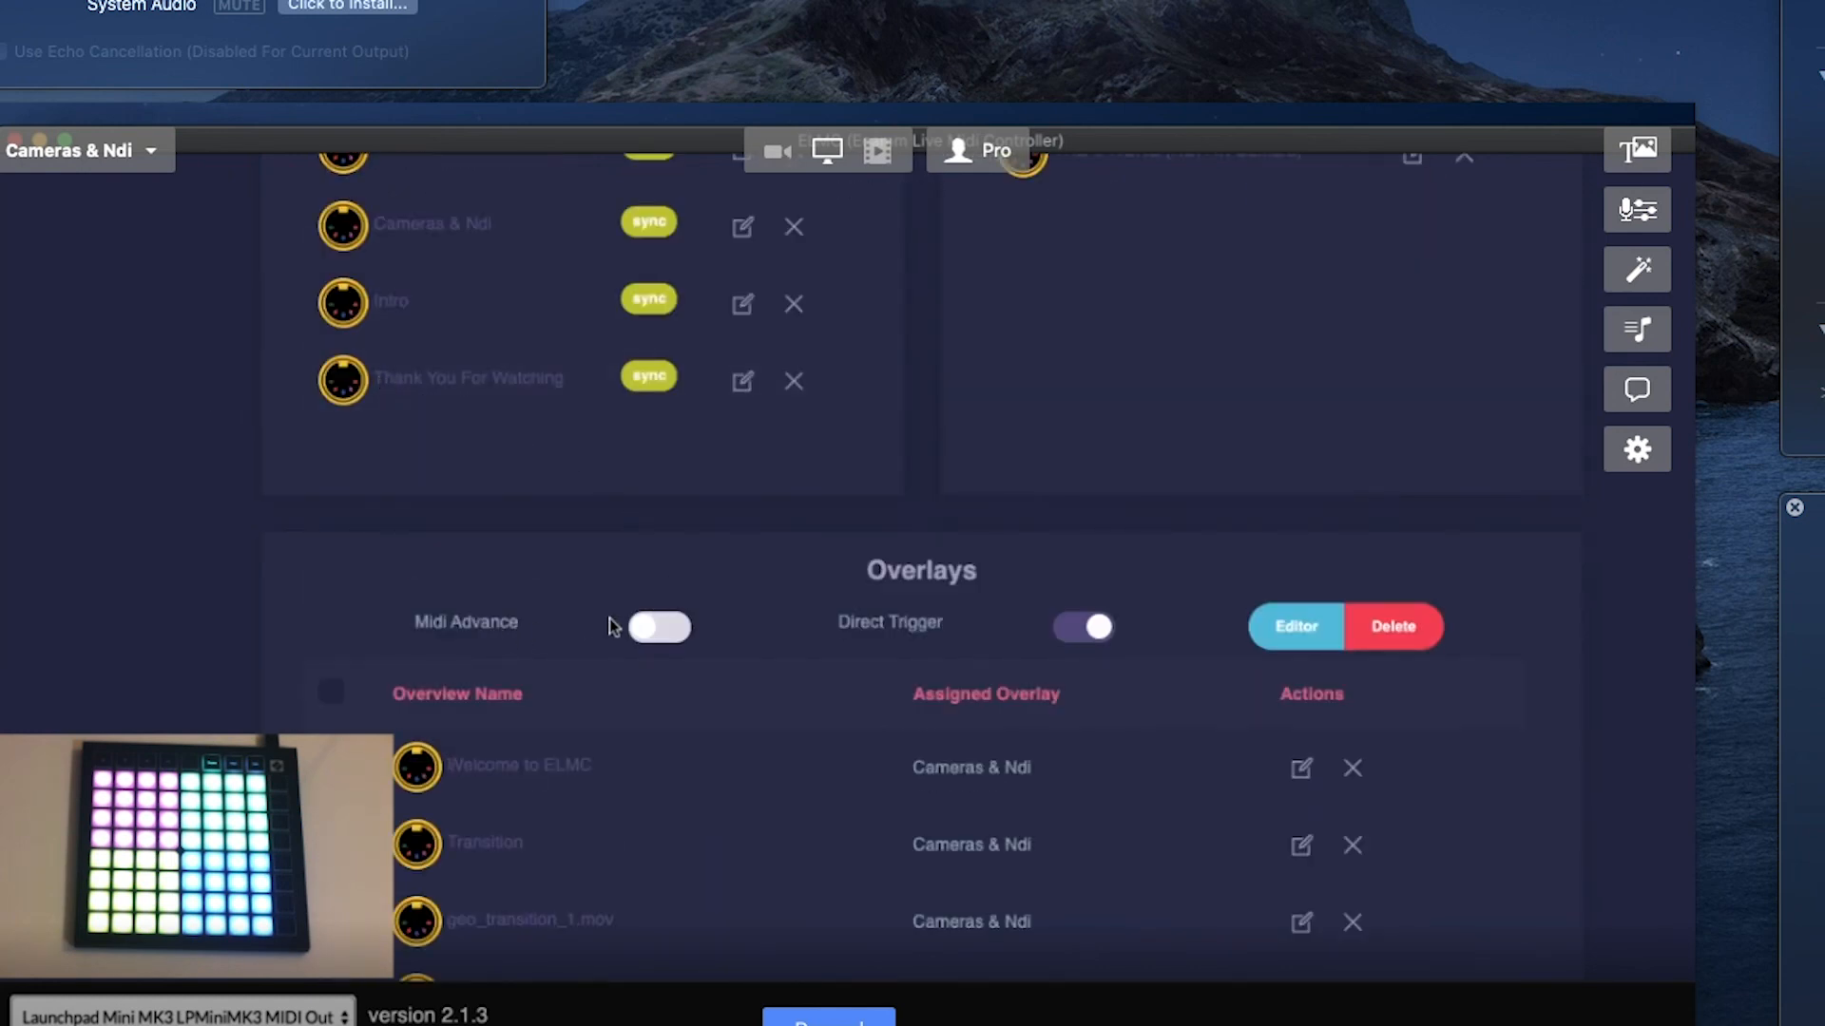